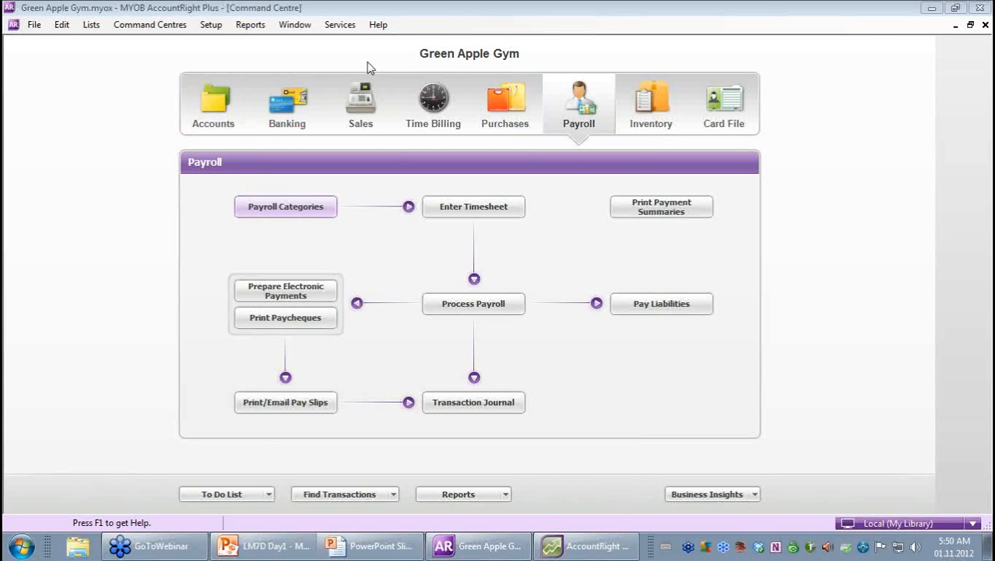
- Review the general payroll information, including full-time weekly hours, tax table revision date and default superannuation fund, and accept it
click(211, 25)
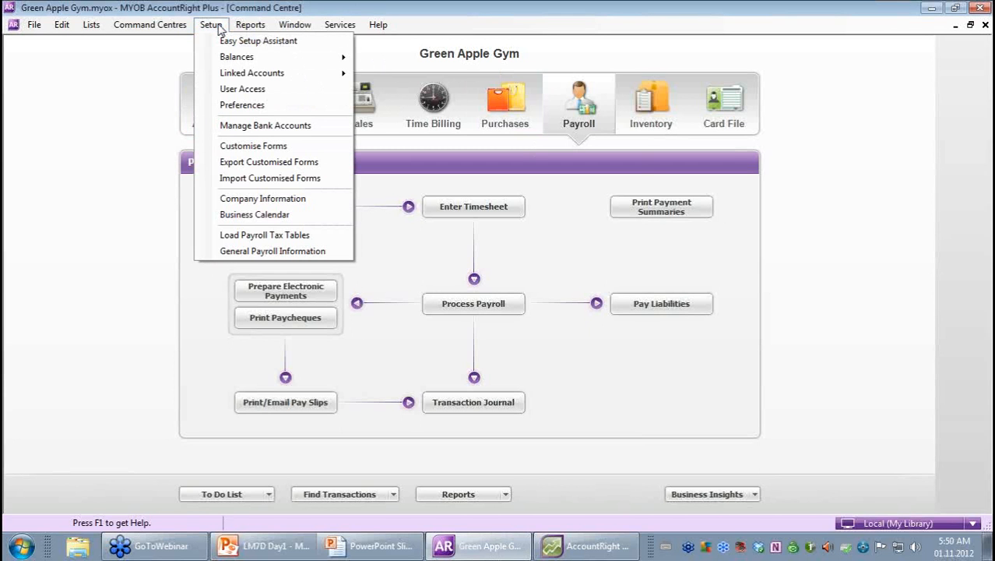
click(266, 251)
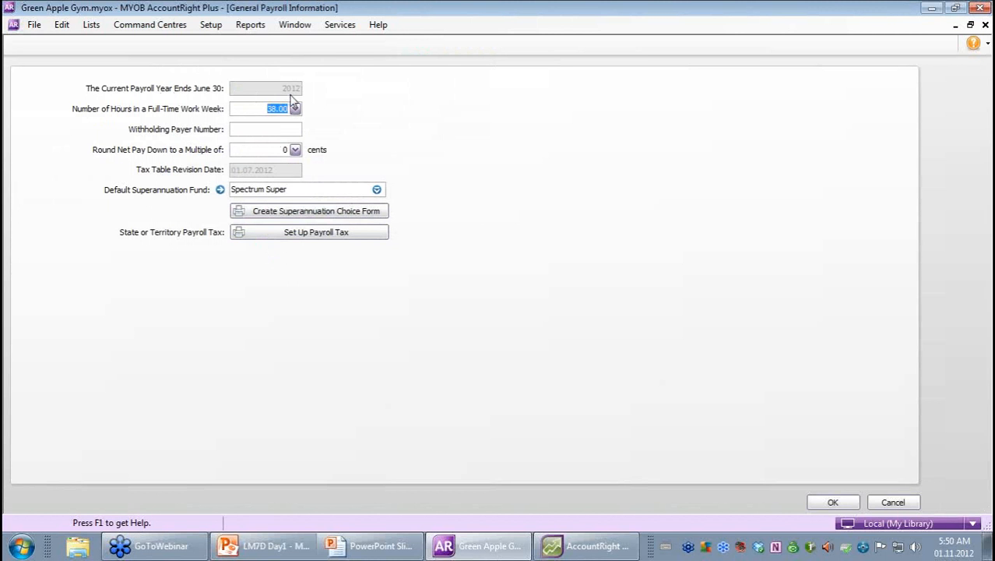
mouse_move(296, 109)
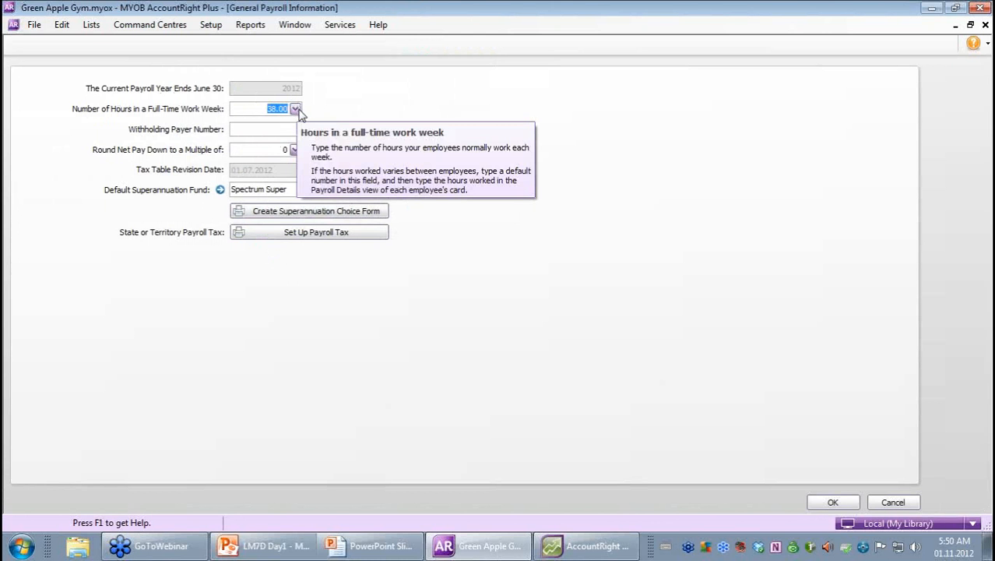
mouse_move(298, 130)
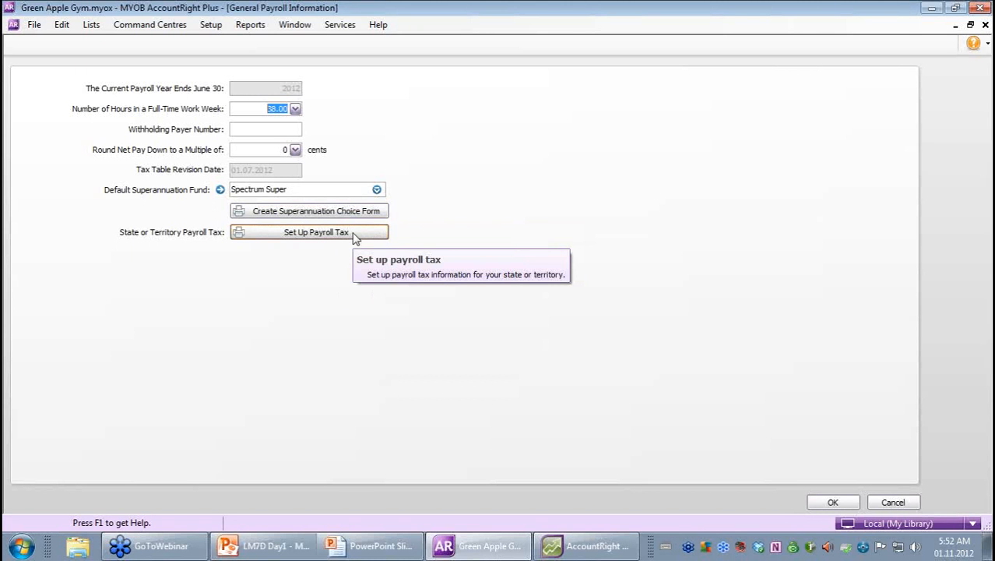
click(836, 503)
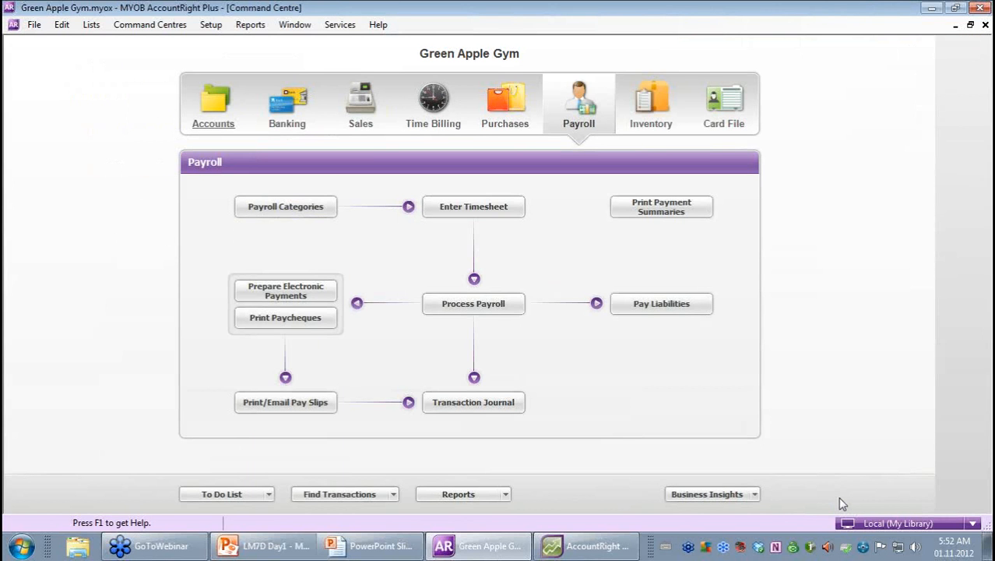
- Load the payroll tax tables into the company file and agree to continue with the revision being loaded
click(207, 29)
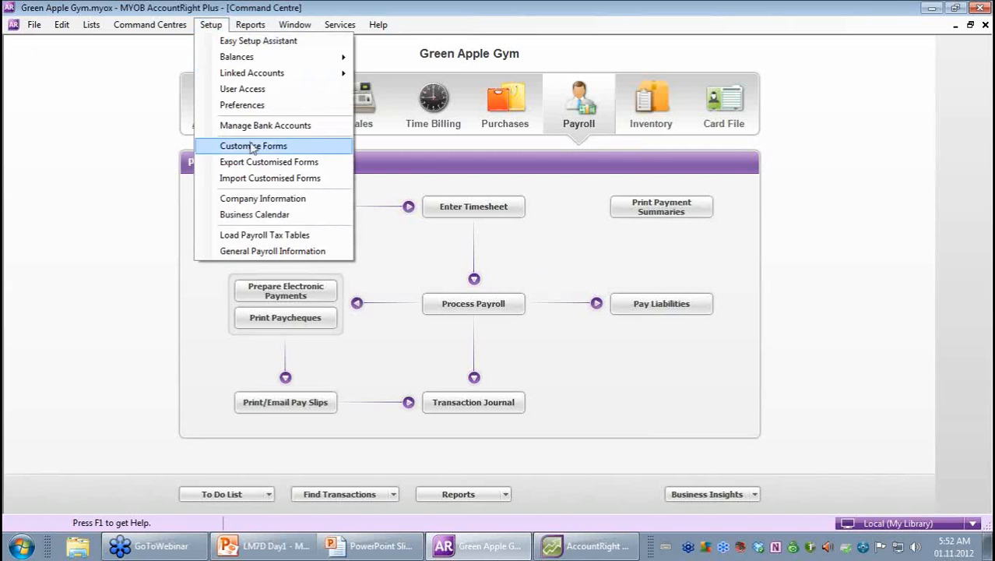
click(282, 237)
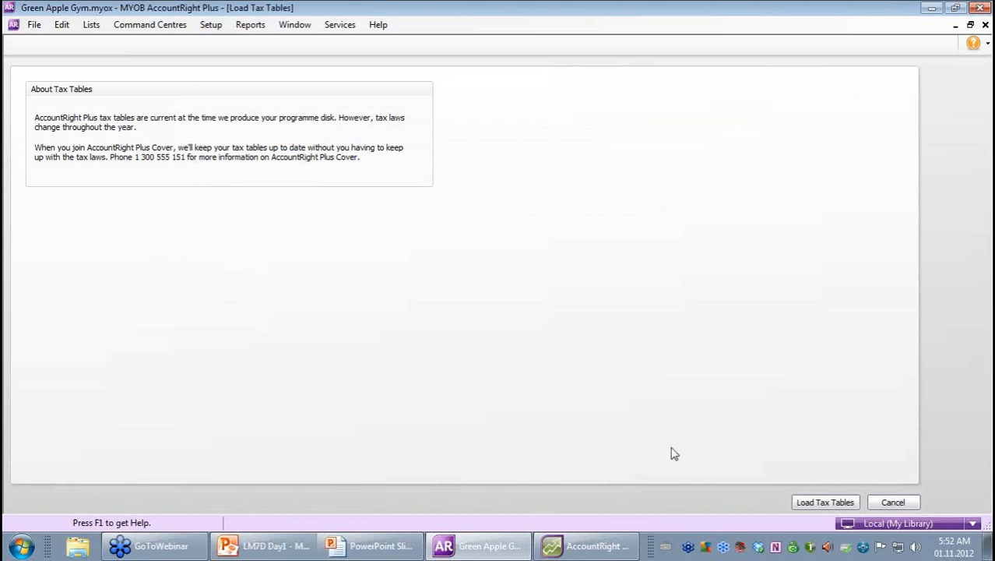
click(815, 502)
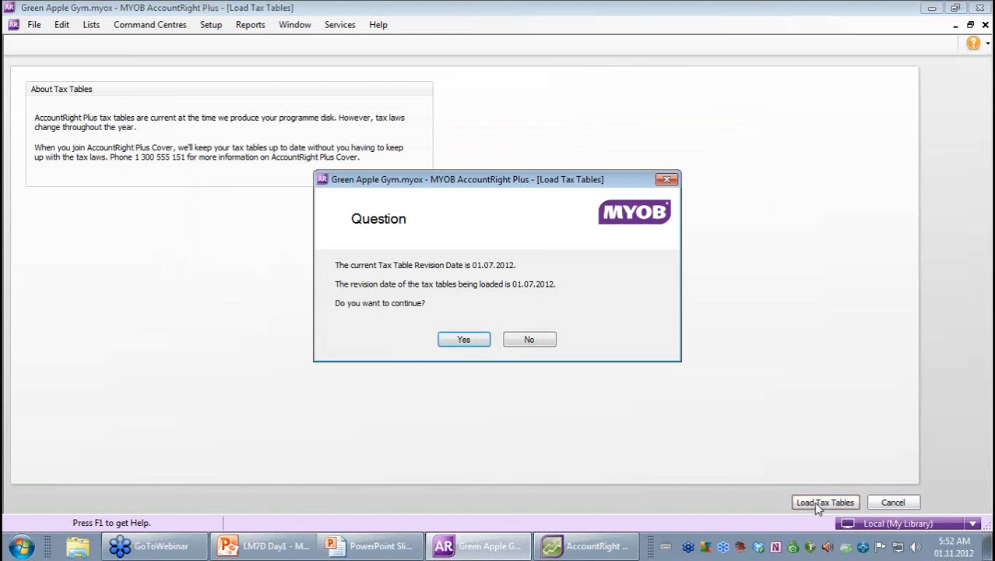
click(463, 340)
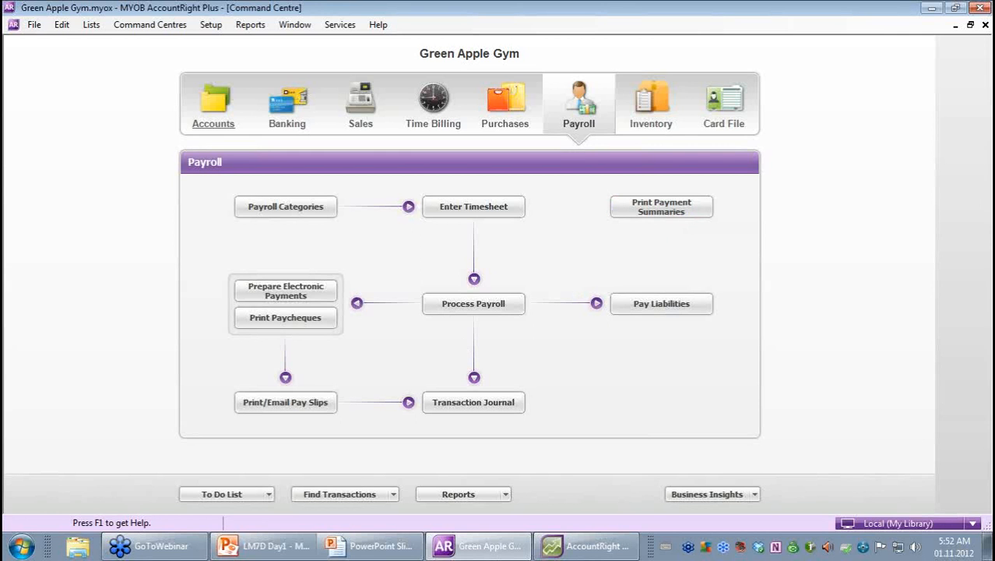
- Examine the Base Hourly wage category in the payroll category list, including its linked employees, and return to the list
drag(354, 221, 319, 175)
mouse_move(247, 162)
mouse_down()
mouse_move(261, 227)
mouse_move(324, 210)
mouse_up()
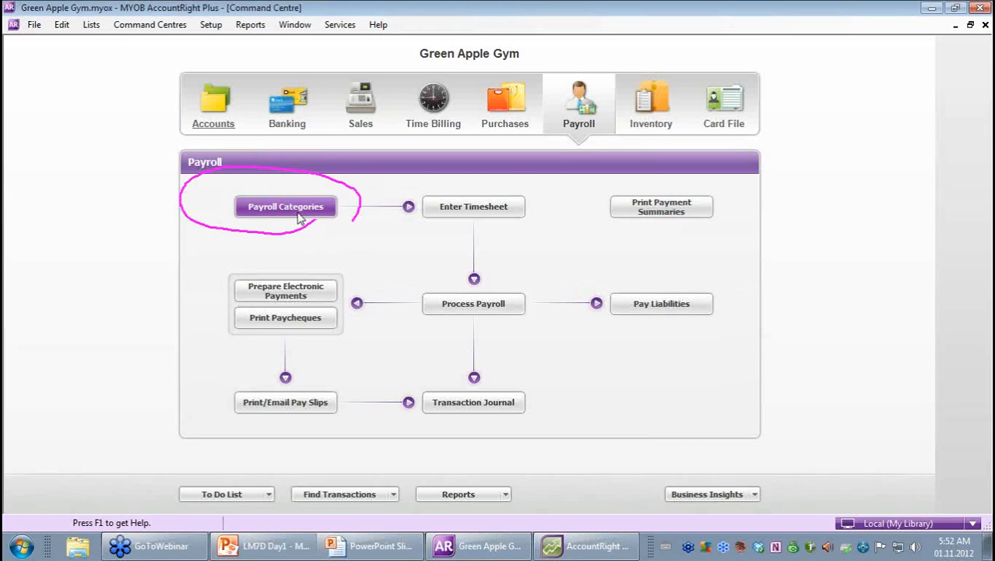
click(267, 208)
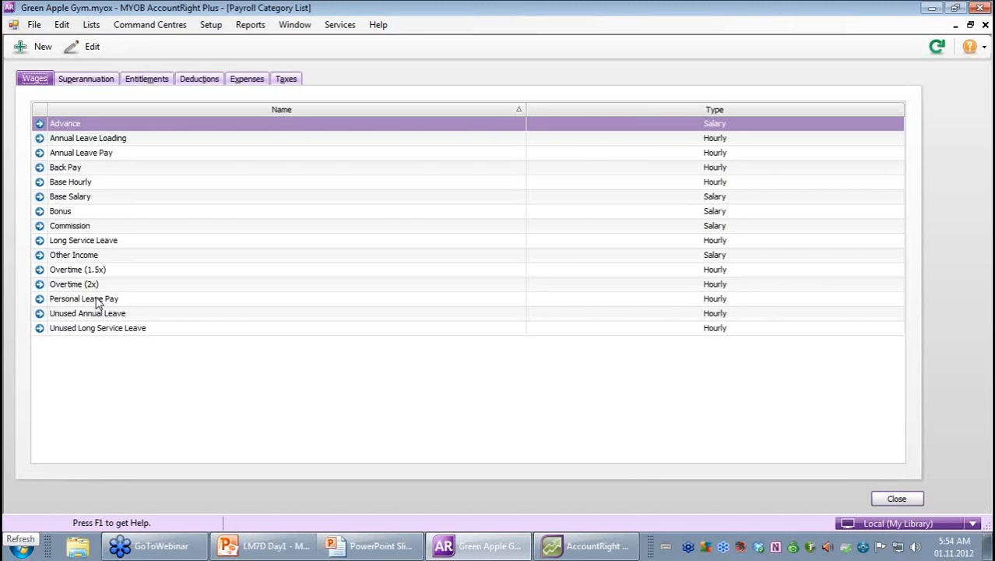
click(39, 181)
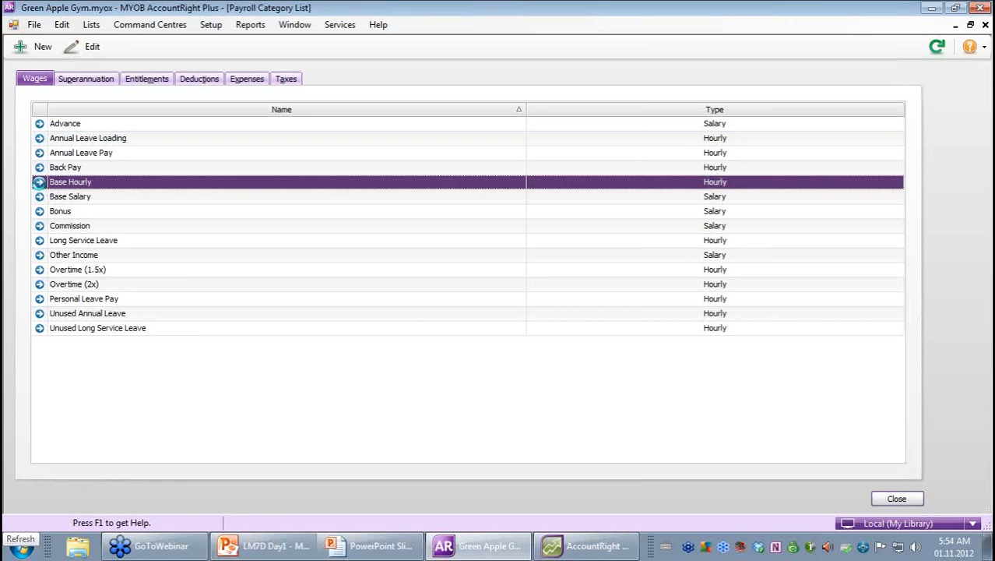
click(39, 181)
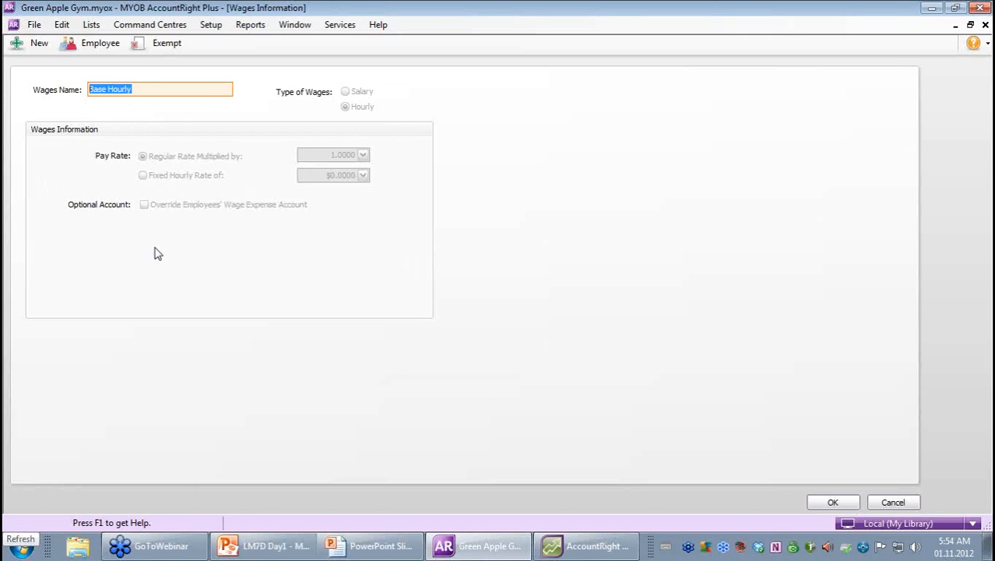
click(91, 46)
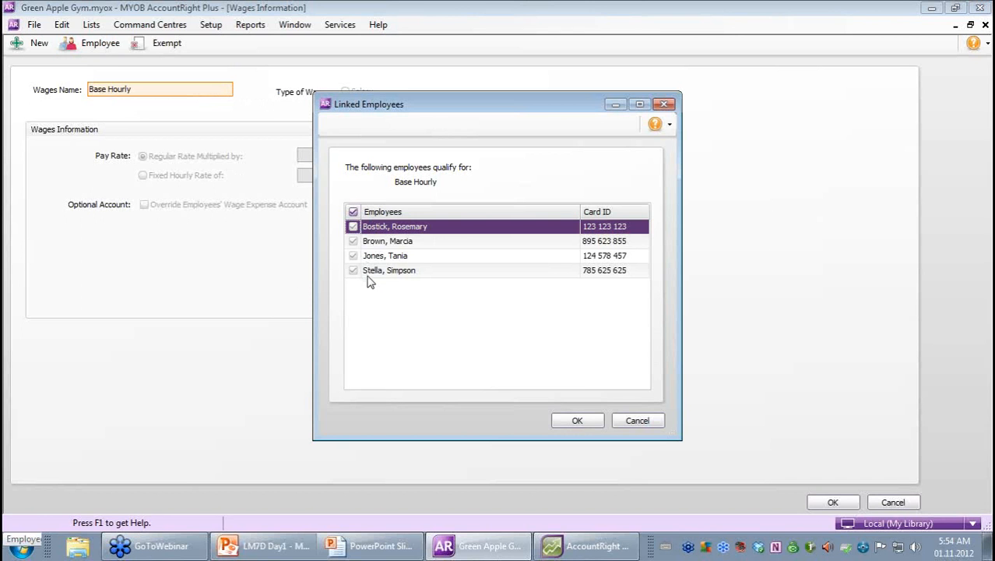
click(578, 420)
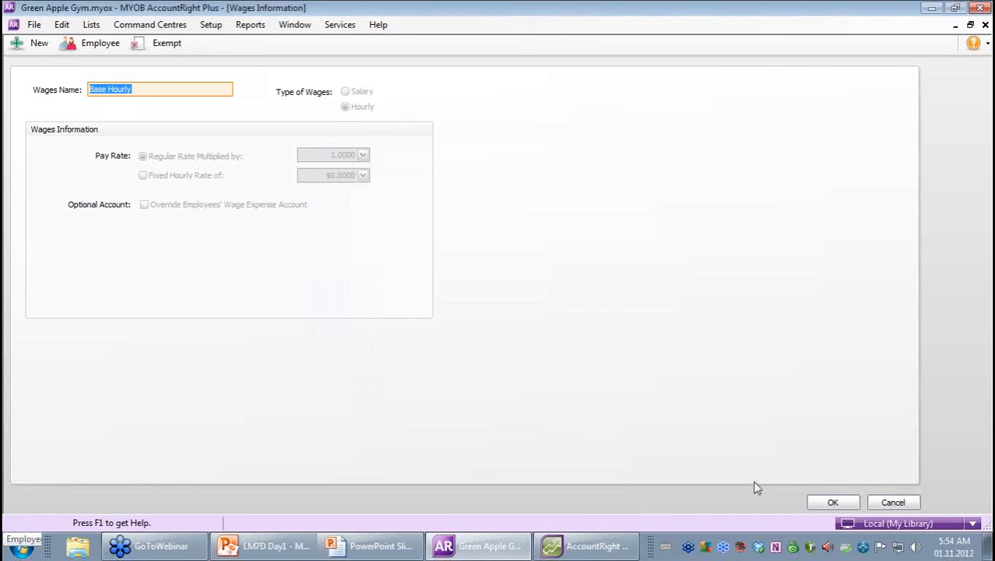
click(825, 503)
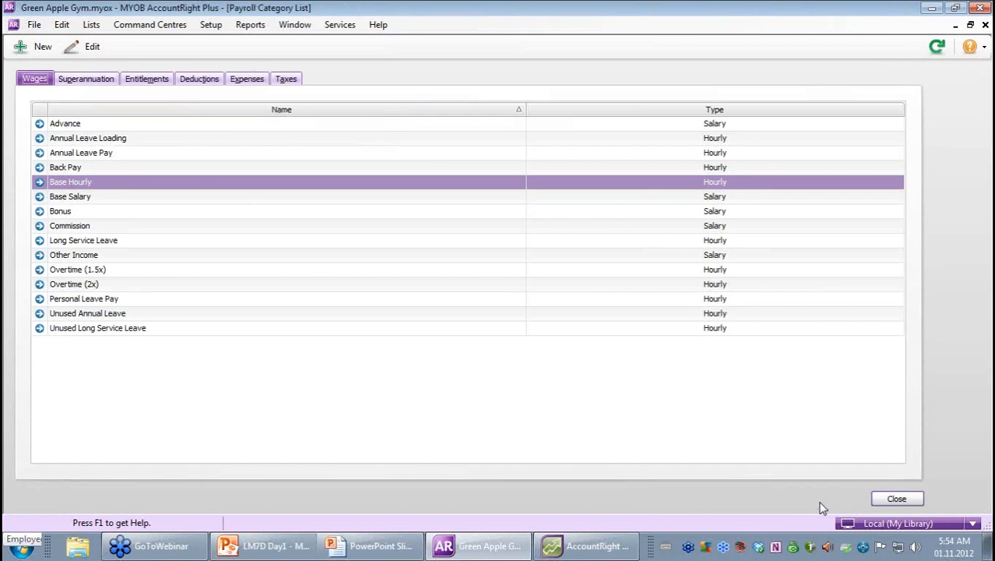
- Examine the Annual Leave Pay wage category's pay rate, expense account override and automatic base pay adjustment settings, and return to the list
double_click(42, 153)
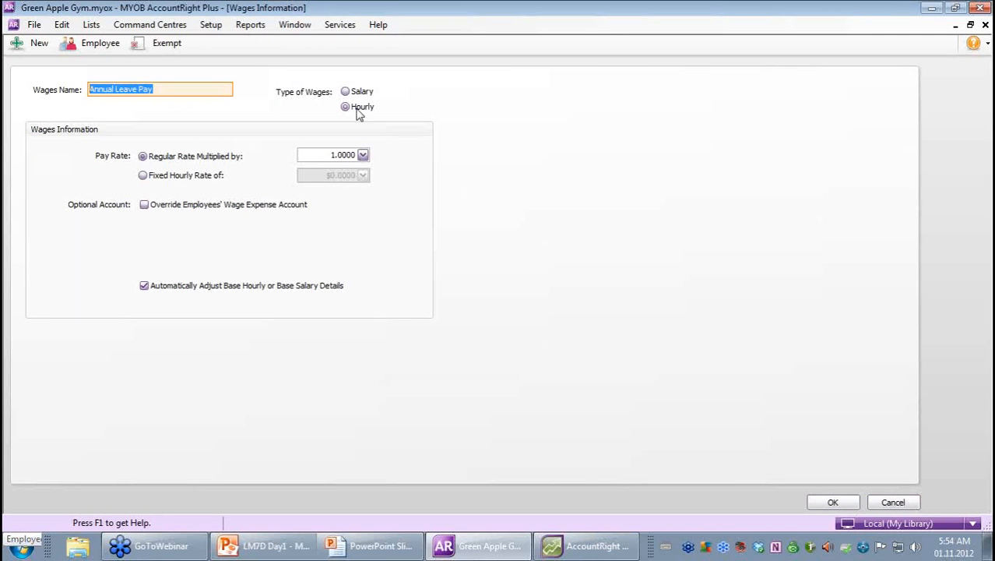
mouse_move(360, 114)
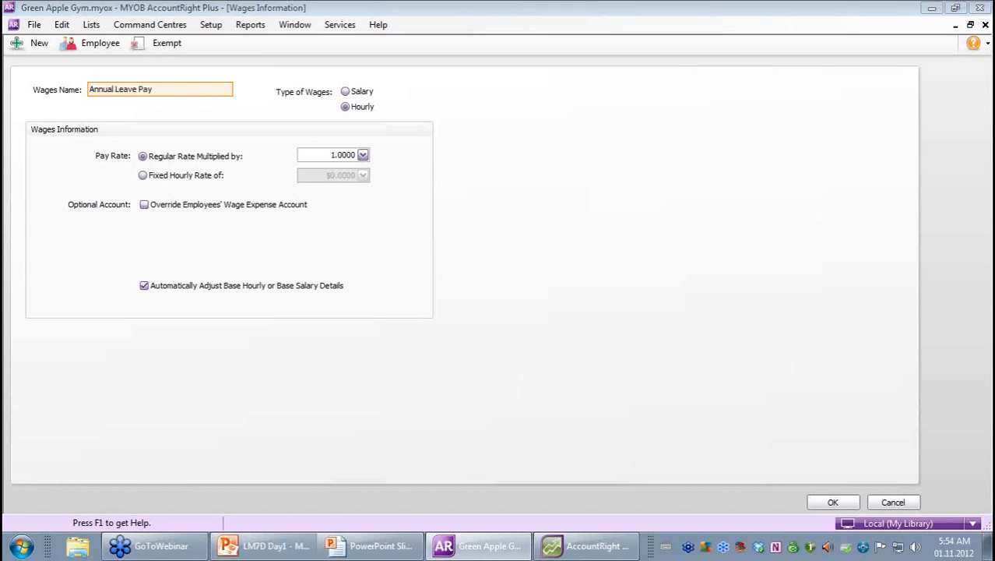
mouse_move(176, 207)
mouse_down()
mouse_move(171, 194)
mouse_move(131, 190)
mouse_move(134, 218)
mouse_move(180, 212)
mouse_move(179, 203)
mouse_up()
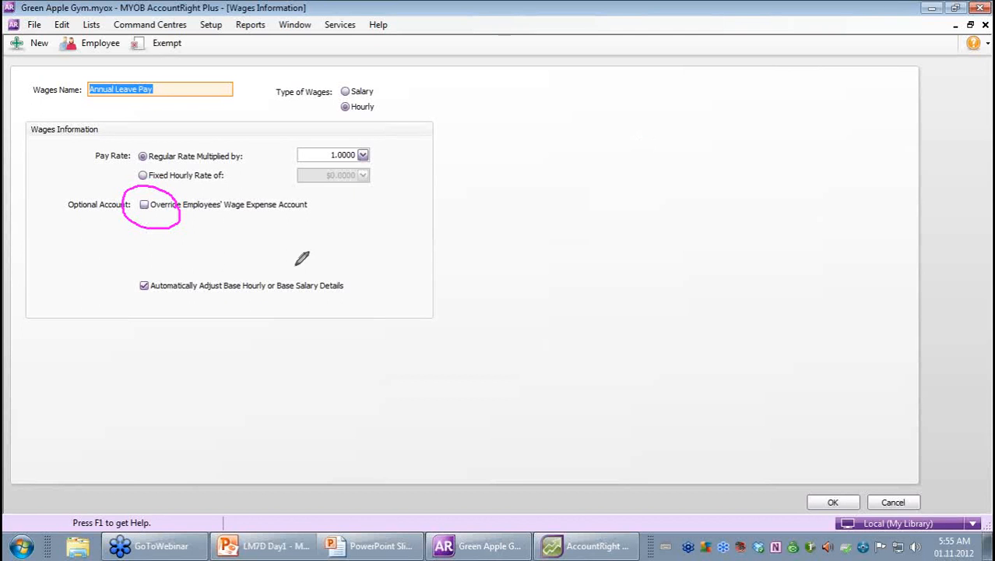
mouse_move(162, 279)
mouse_down()
mouse_move(156, 261)
mouse_move(112, 292)
mouse_move(152, 310)
mouse_move(160, 288)
mouse_up()
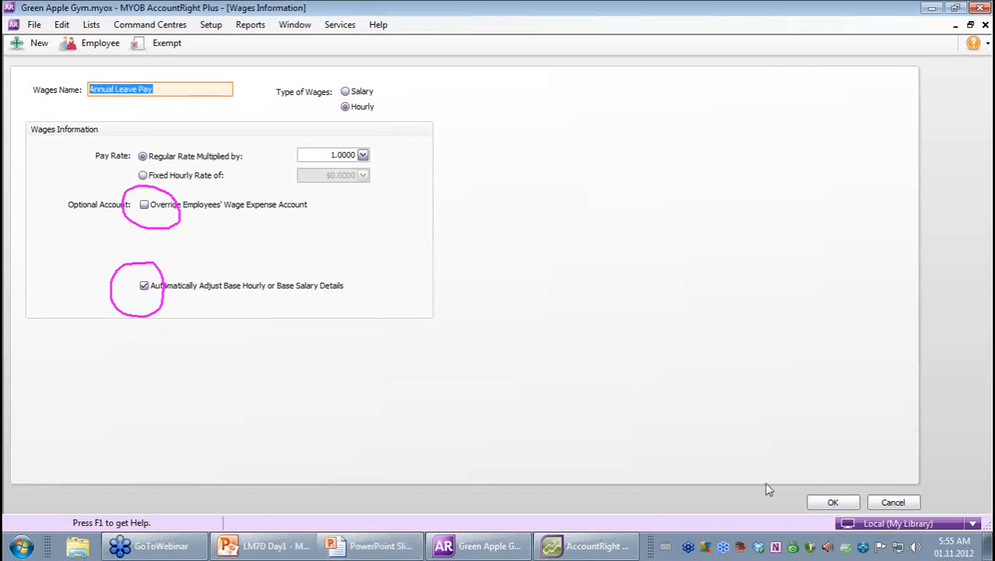
click(832, 503)
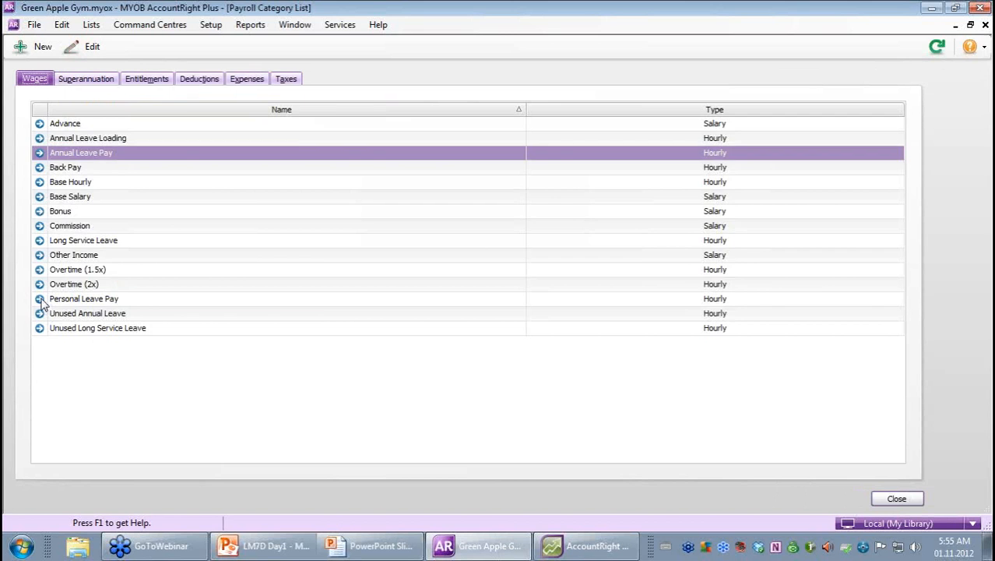
- Check the Personal Leave Pay wage category's expense account override and automatic base pay adjustment options, and return to the list
click(40, 299)
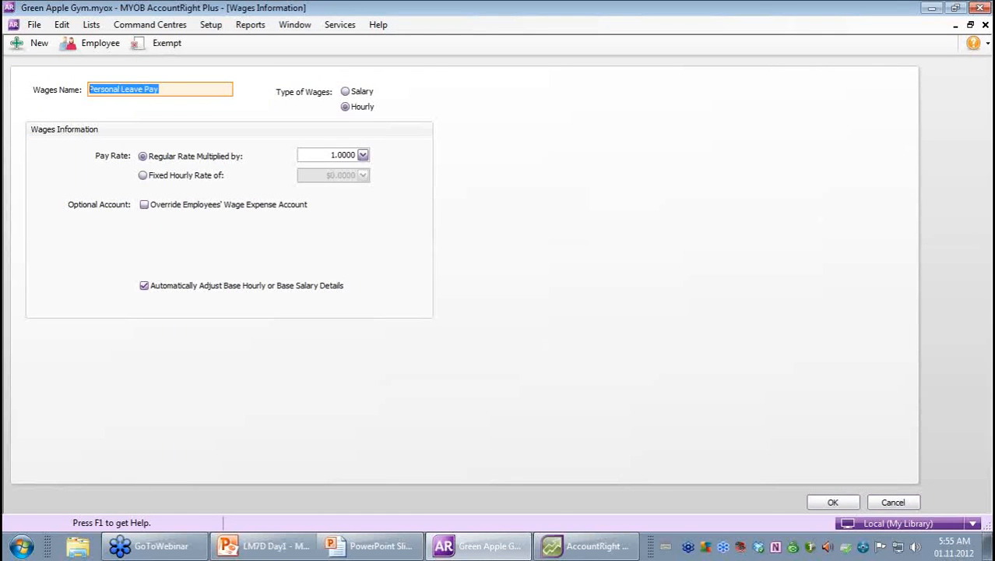
click(859, 239)
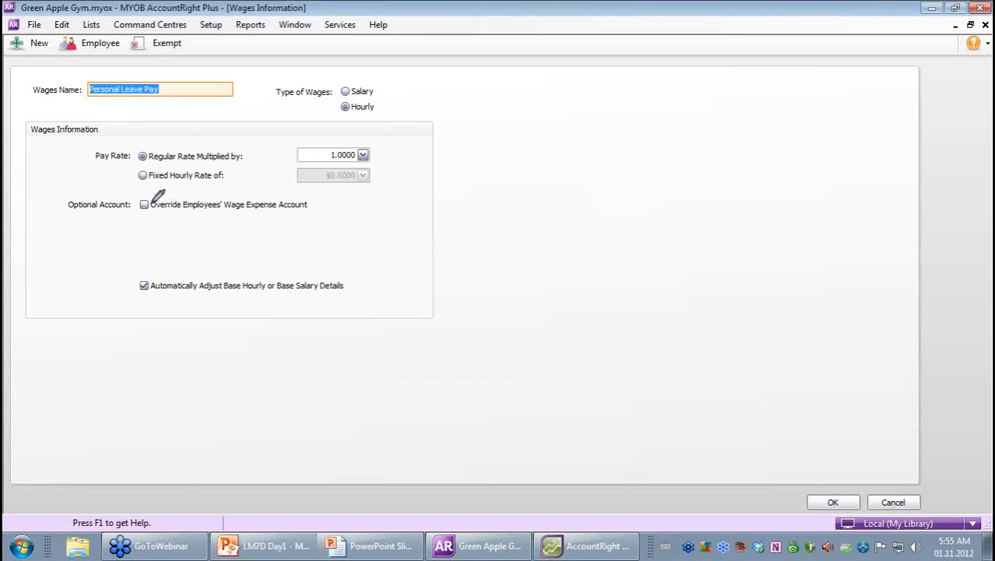
drag(184, 208, 305, 209)
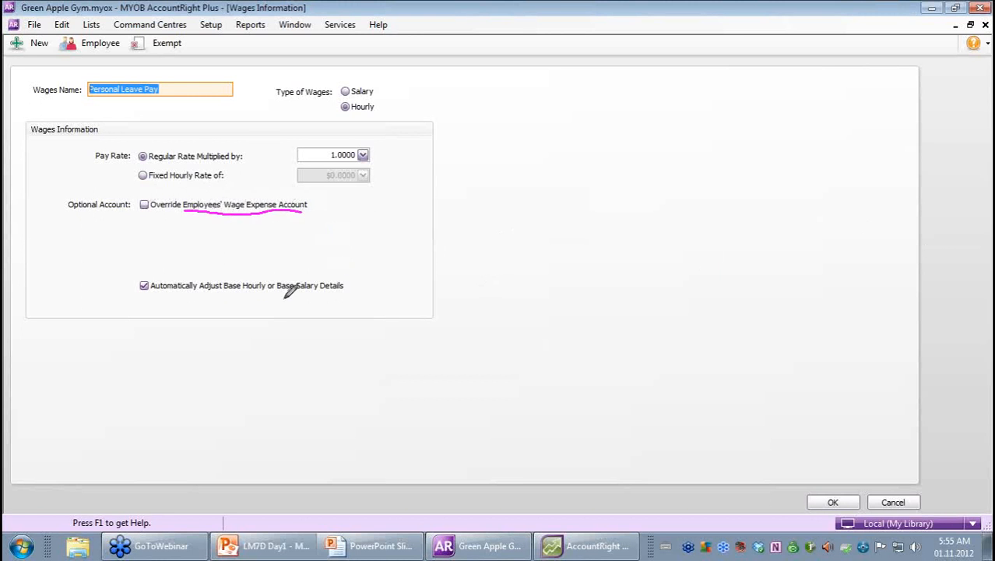
mouse_move(159, 285)
mouse_down()
mouse_move(139, 260)
mouse_move(149, 305)
mouse_move(157, 289)
mouse_up()
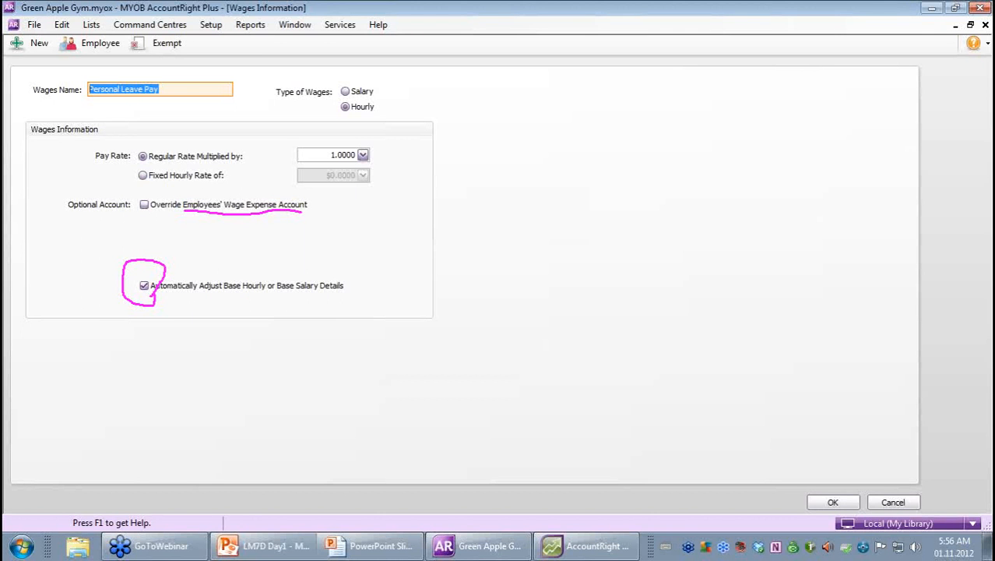
click(839, 503)
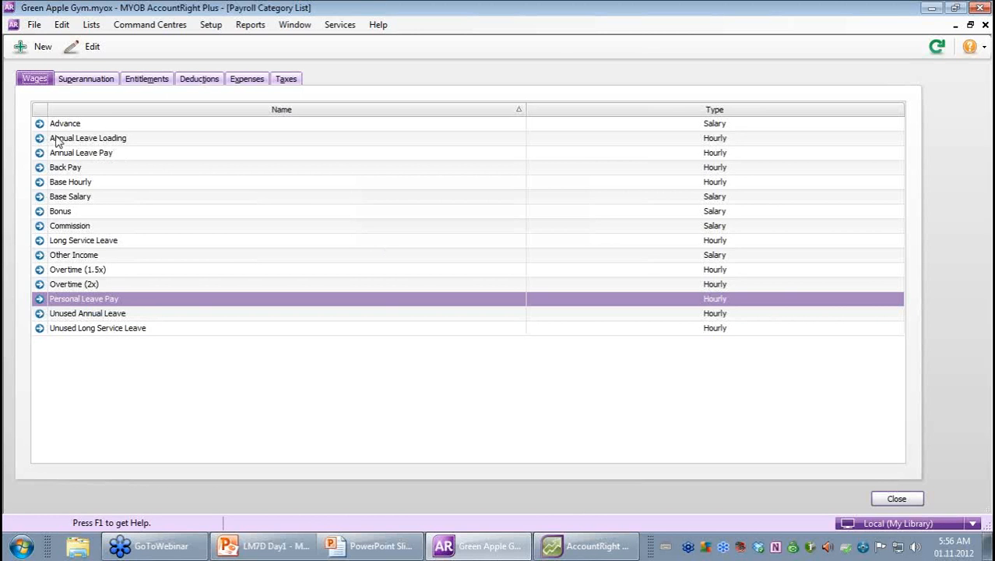
- Display the superannuation payroll categories and open the Superannuation Guarantee category to view its details
click(107, 81)
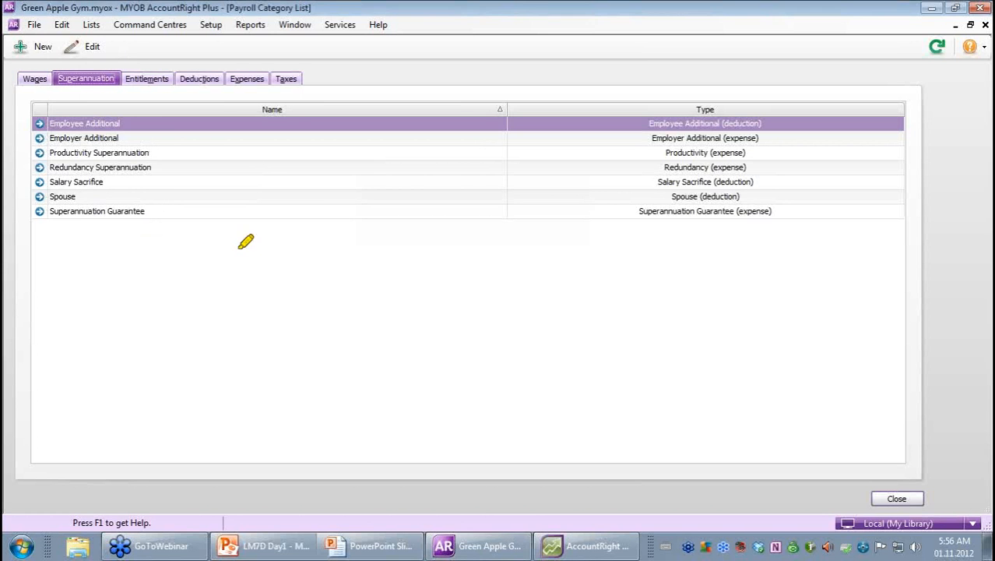
drag(49, 211, 148, 212)
click(92, 24)
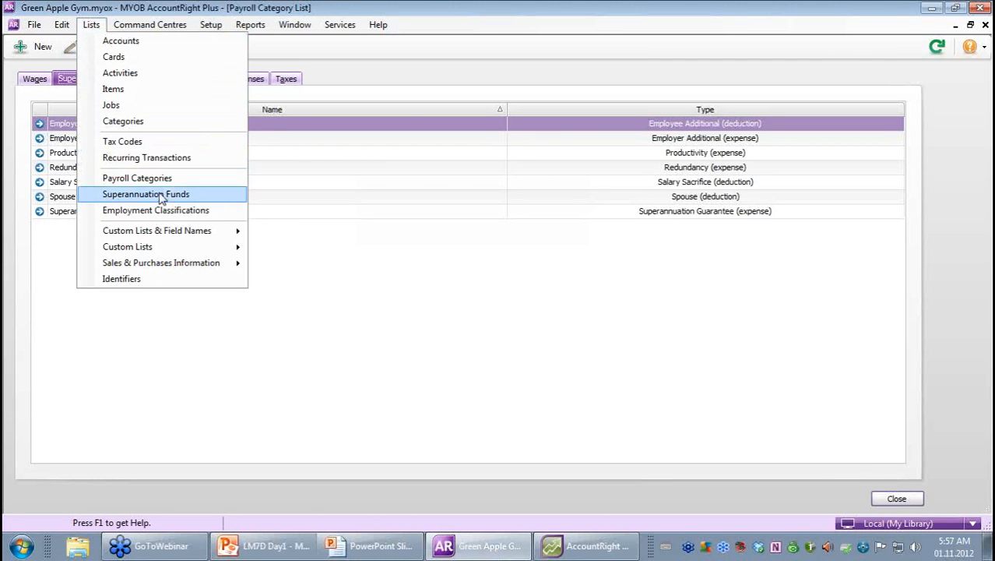
click(45, 272)
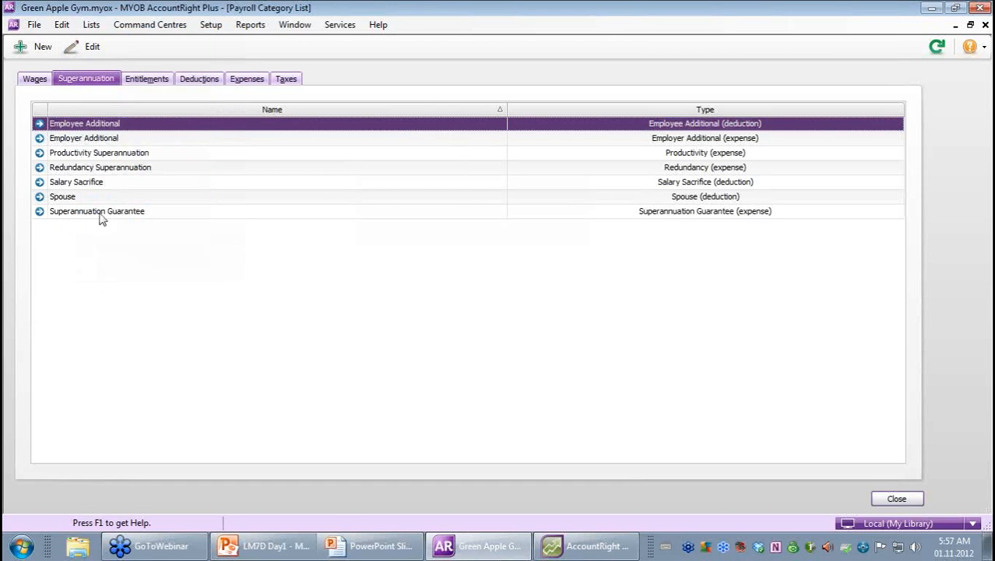
click(40, 212)
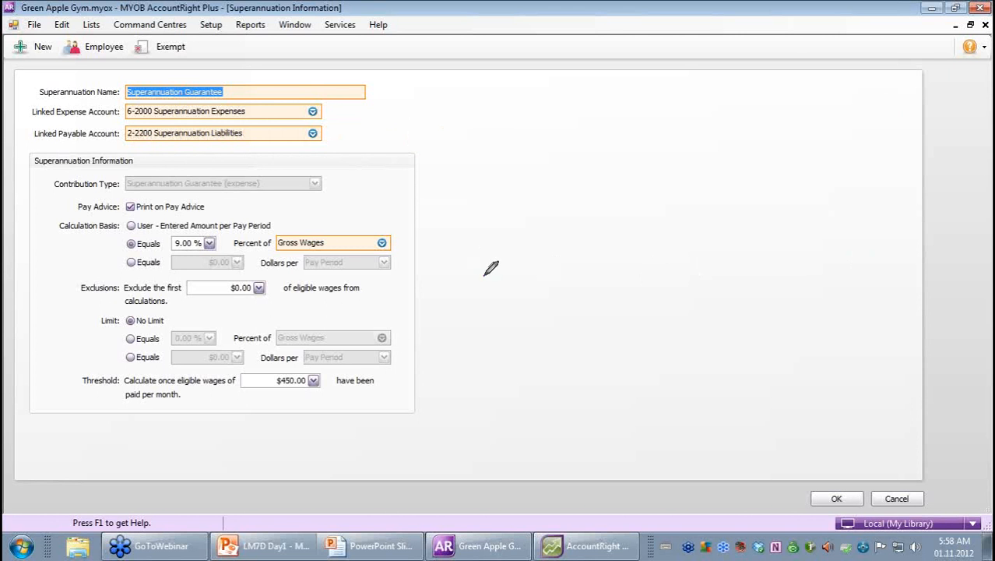
mouse_move(485, 273)
mouse_down()
mouse_move(566, 241)
mouse_move(643, 187)
mouse_up()
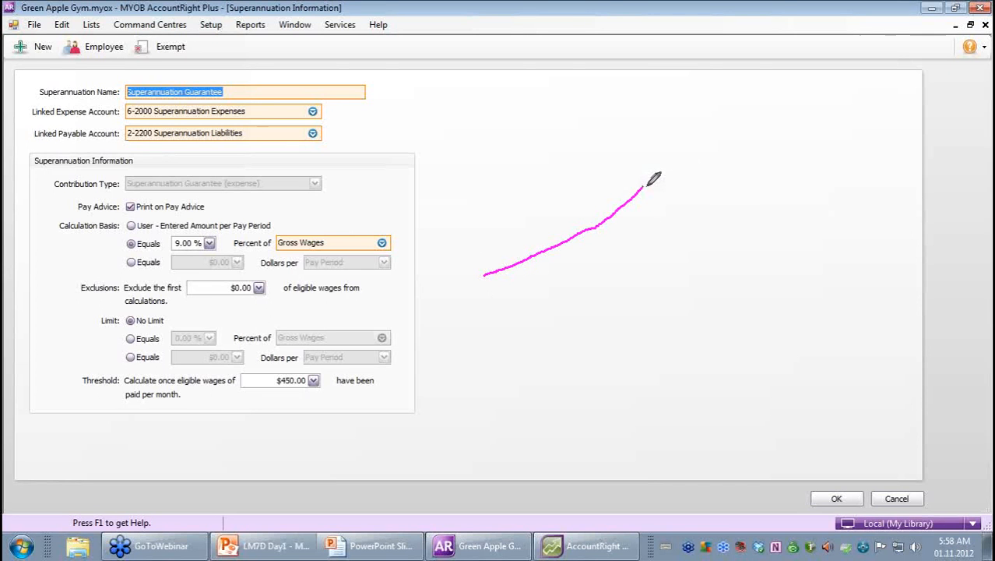
drag(643, 147, 651, 305)
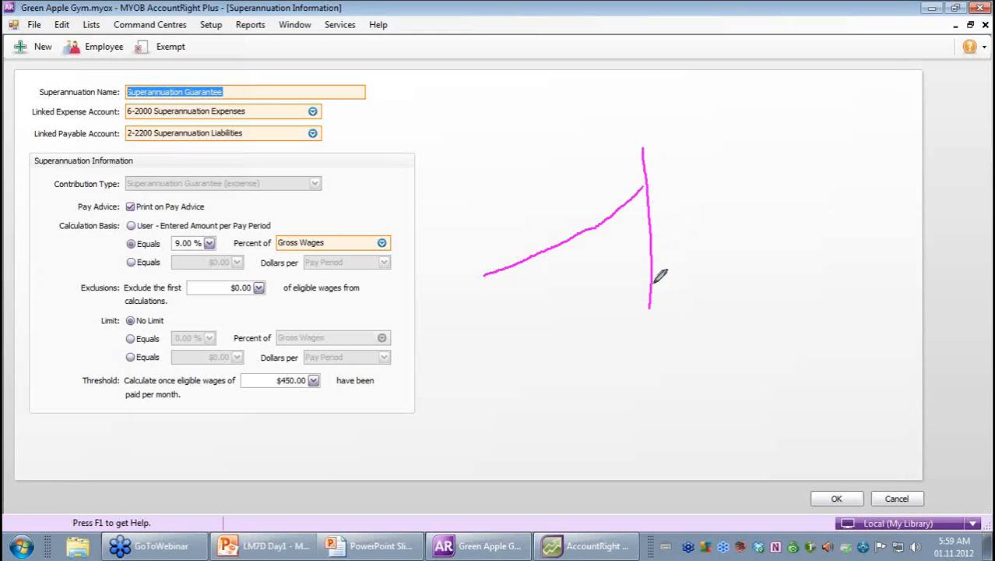
drag(654, 282, 752, 220)
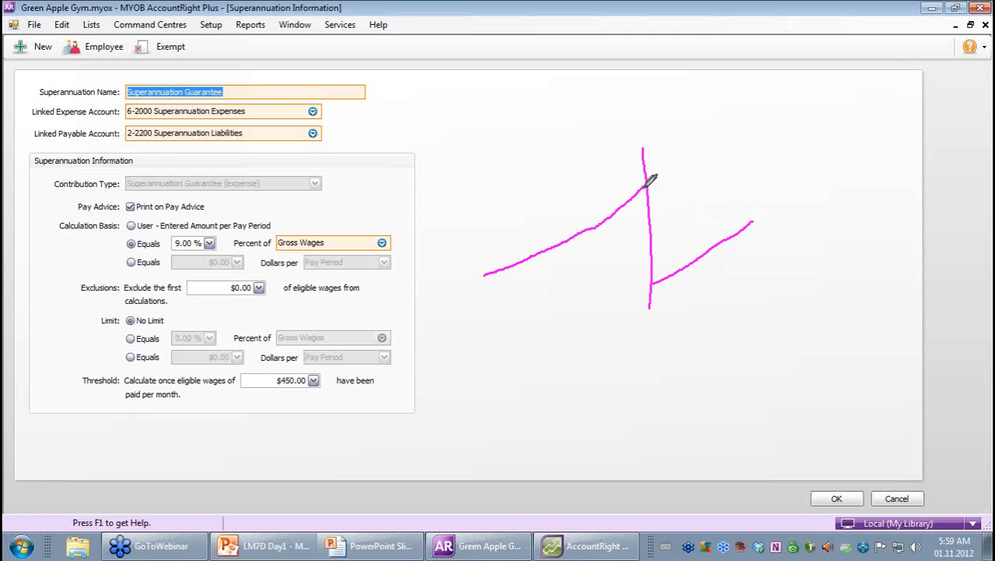
mouse_move(646, 183)
mouse_down()
mouse_move(702, 157)
mouse_move(795, 79)
mouse_up()
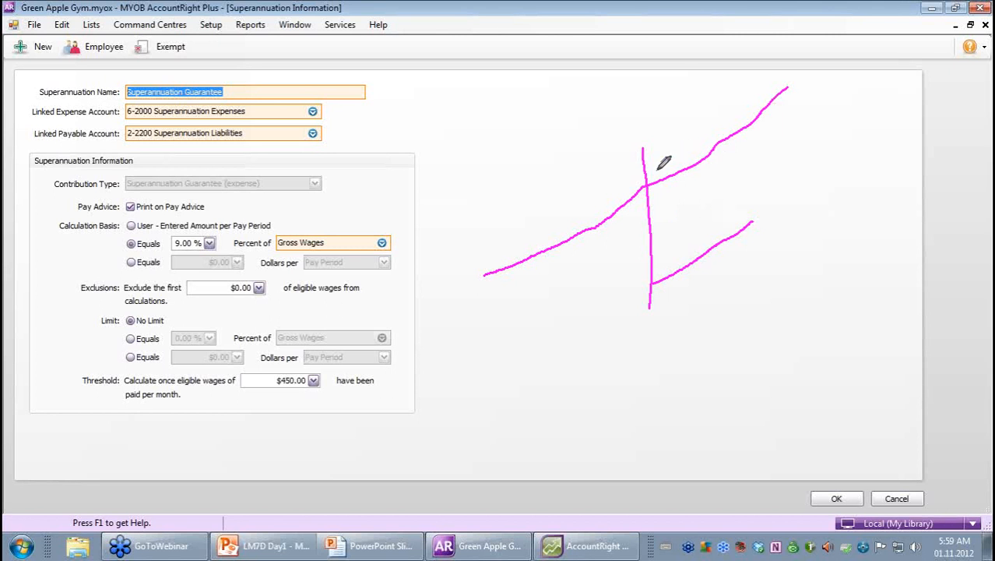
mouse_move(805, 127)
mouse_down()
mouse_move(801, 102)
mouse_move(814, 117)
mouse_up()
mouse_move(476, 271)
mouse_down()
mouse_move(649, 179)
mouse_move(651, 288)
mouse_move(788, 211)
mouse_move(841, 150)
mouse_move(835, 280)
mouse_up()
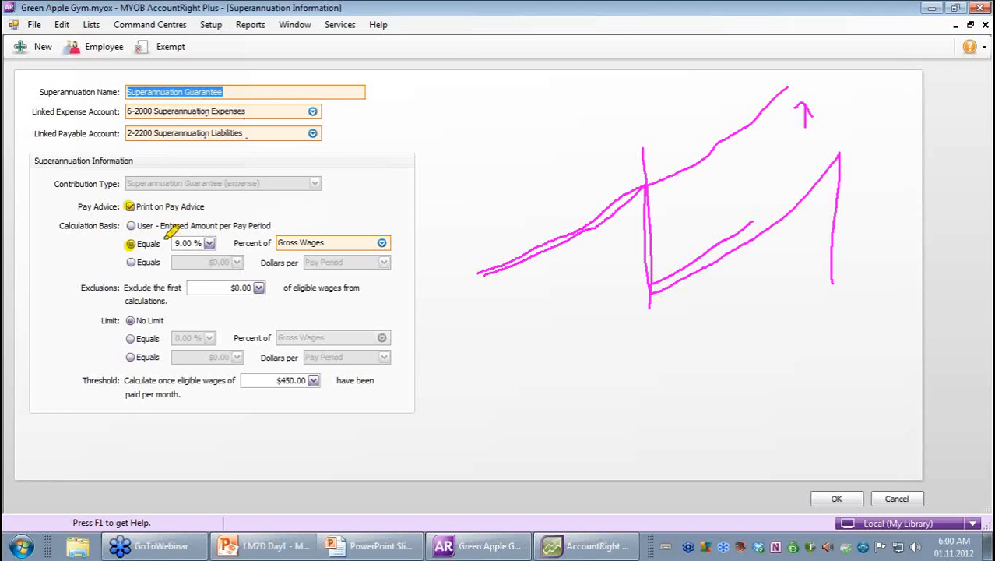
- Examine the Superannuation Guarantee category's percentage calculation basis, monthly wage threshold and linked employees
drag(172, 243, 207, 242)
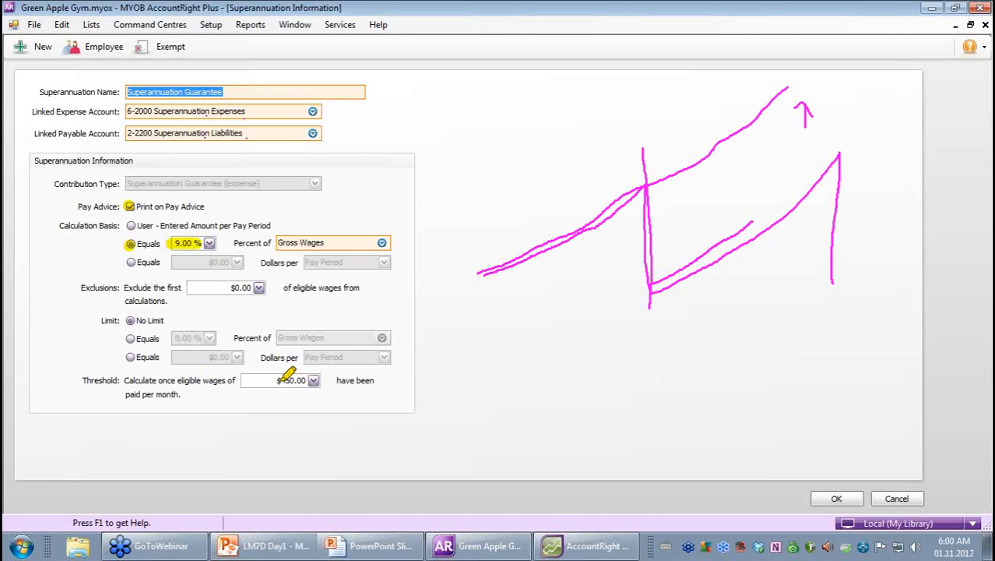
drag(277, 381, 308, 381)
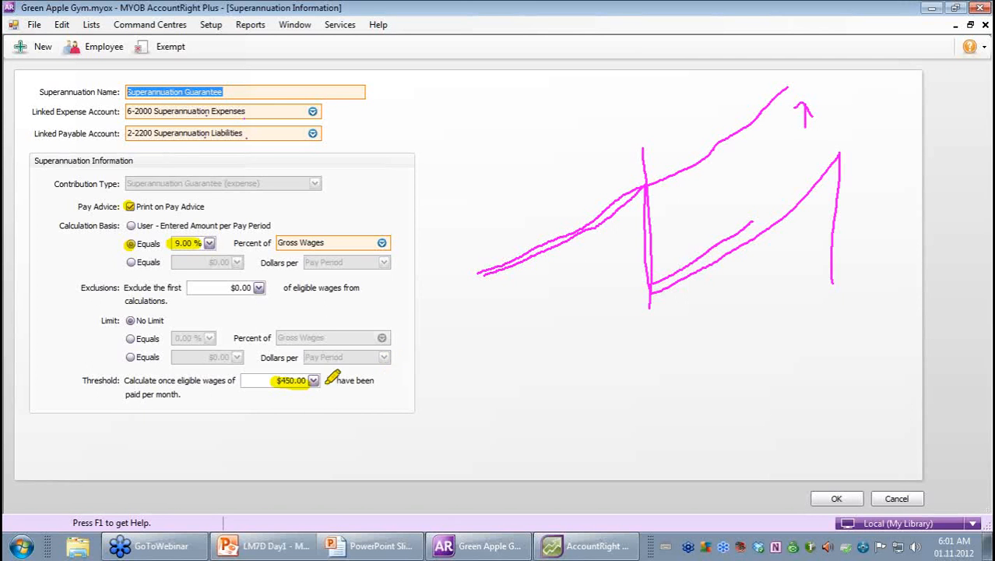
drag(275, 377, 311, 380)
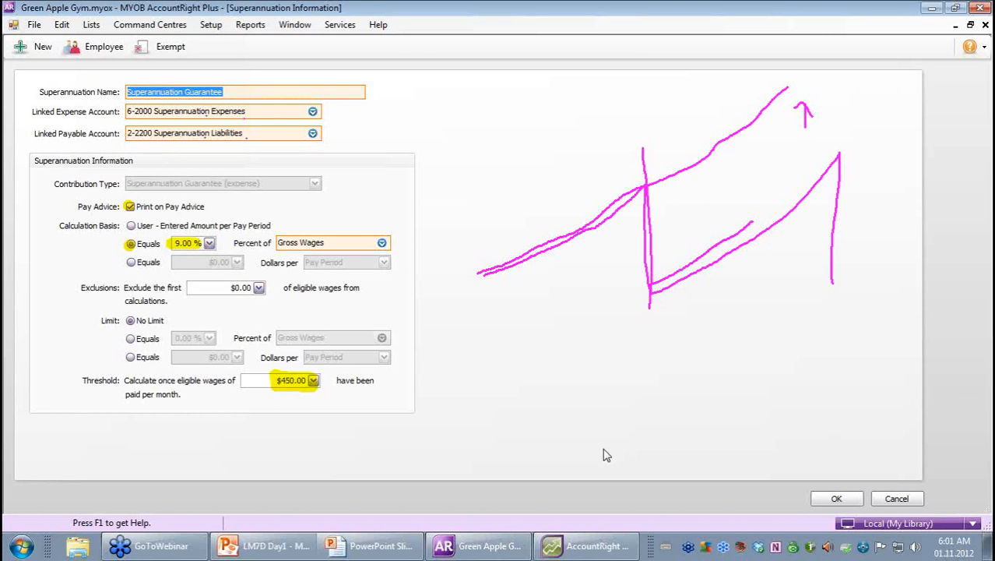
click(103, 50)
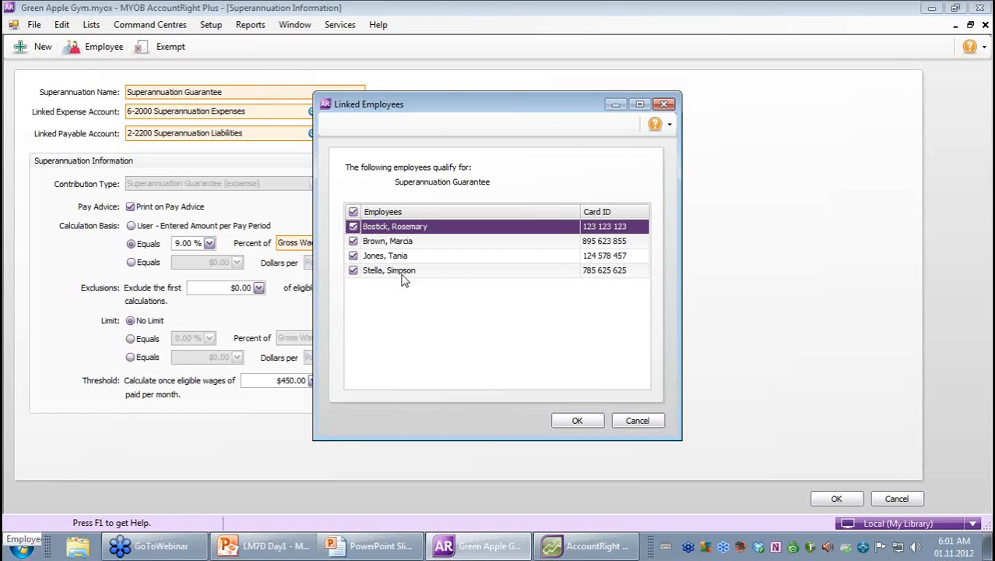
click(586, 421)
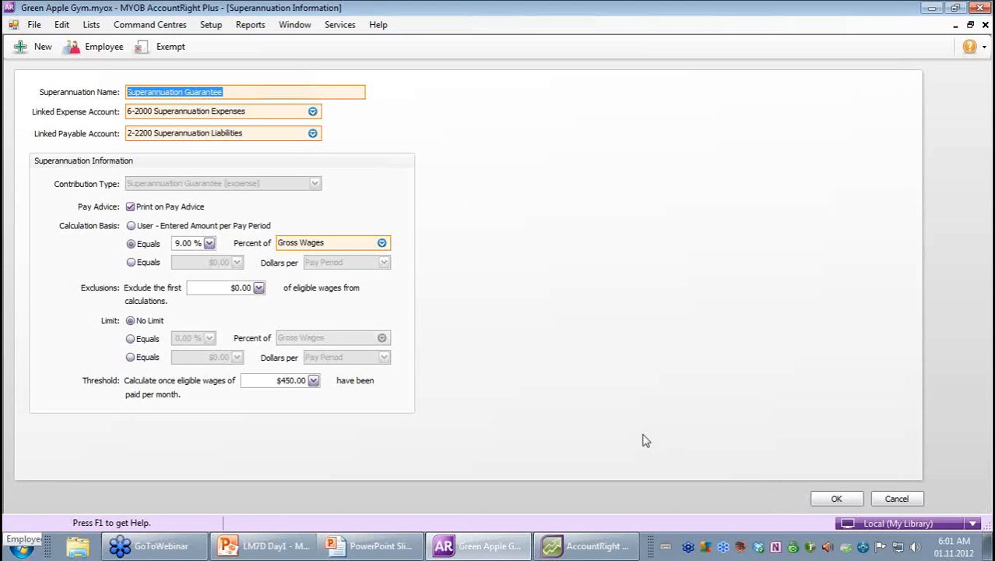
- Review the wage categories exempt from the Superannuation Guarantee calculation, and return to the payroll category list
click(181, 54)
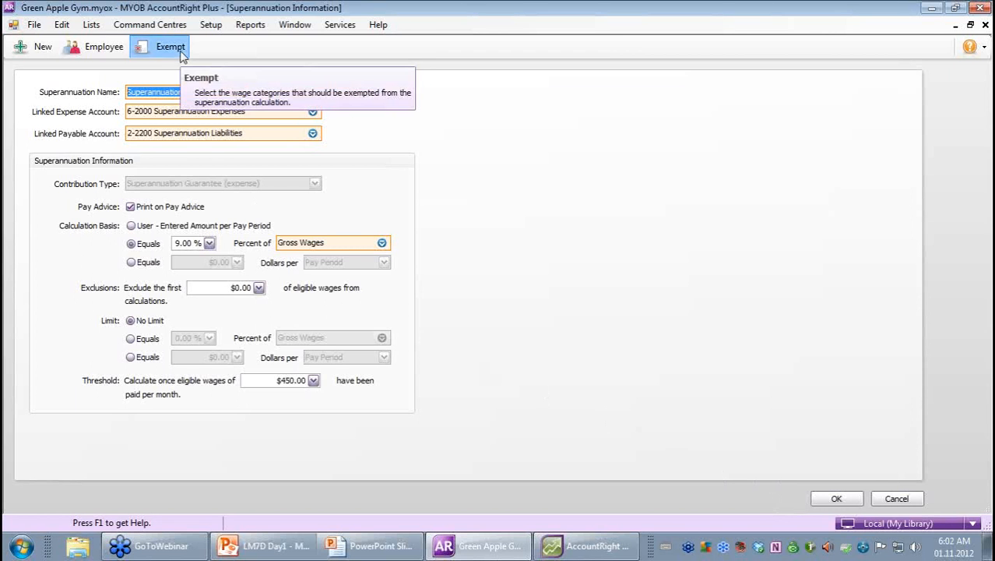
drag(547, 111, 701, 85)
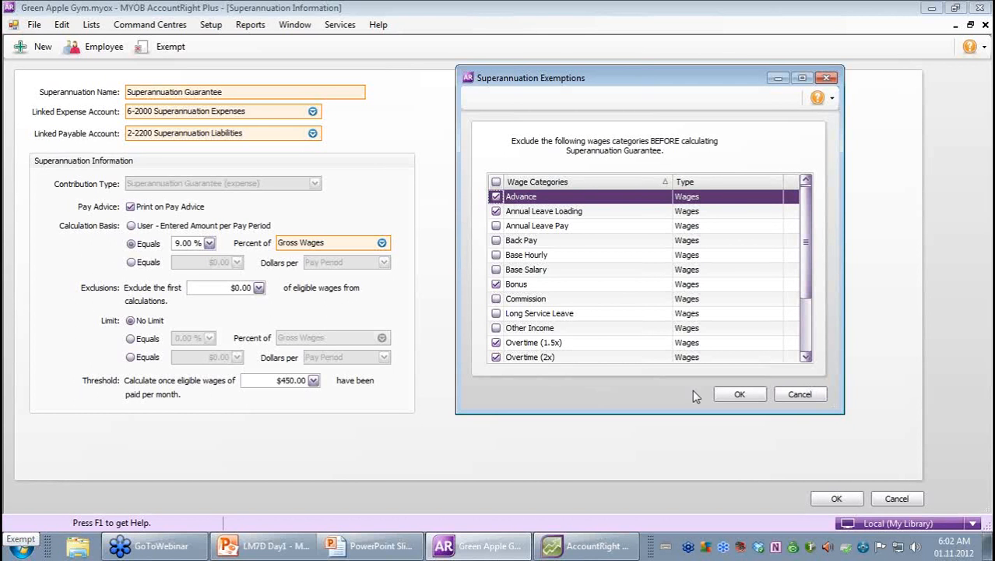
click(742, 397)
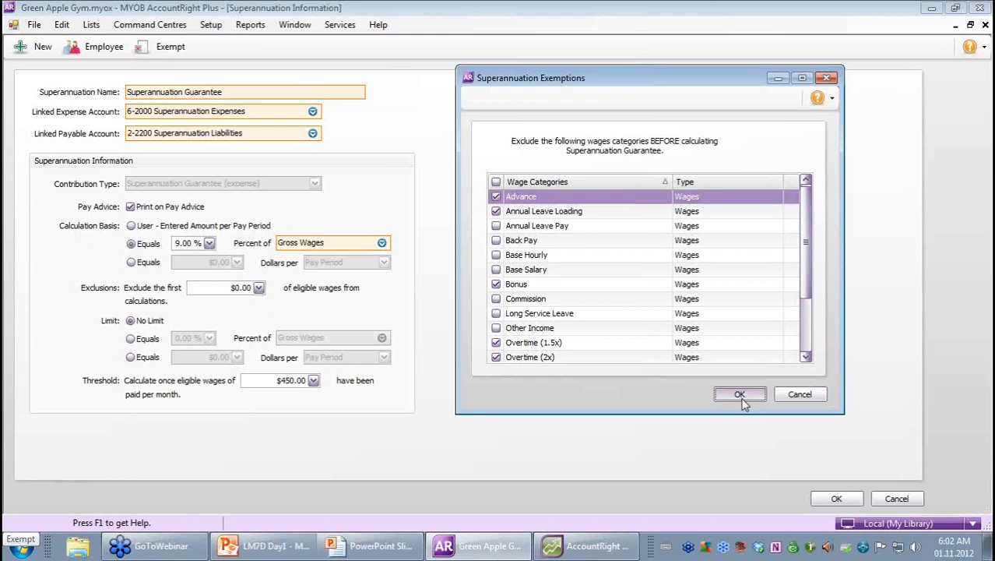
click(848, 505)
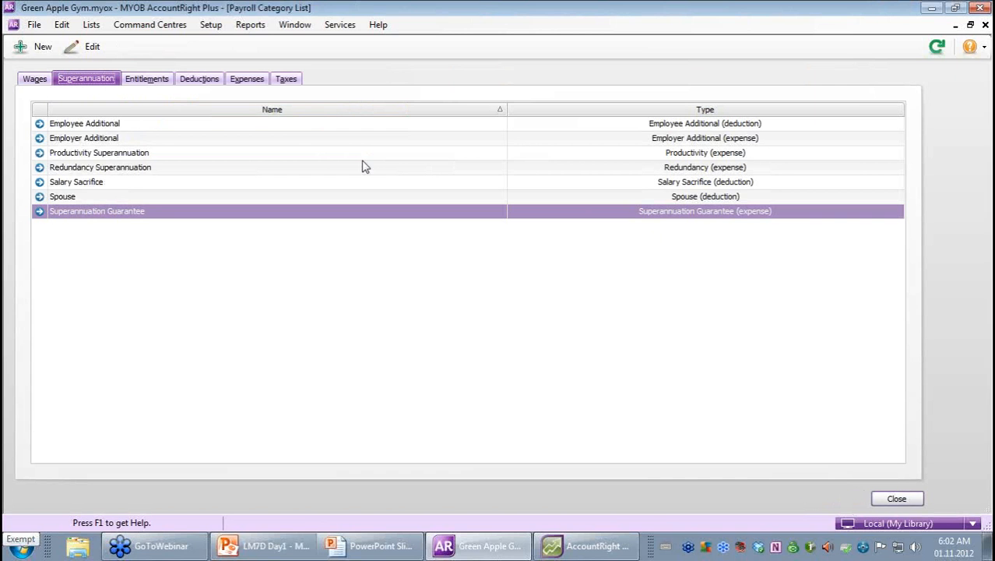
- Check the Sunsuper record in the superannuation fund list, and return to the Payroll command centre
click(91, 26)
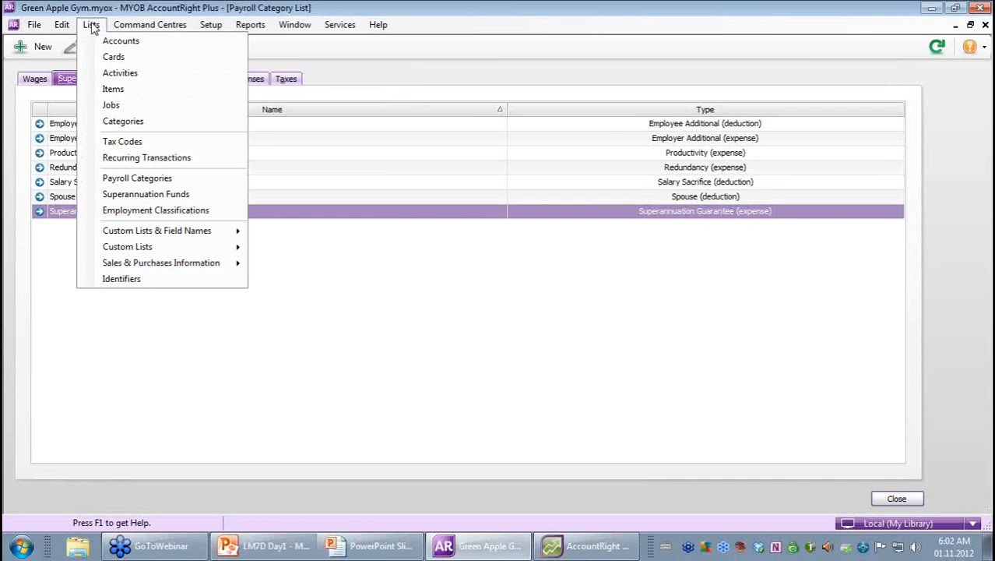
click(148, 195)
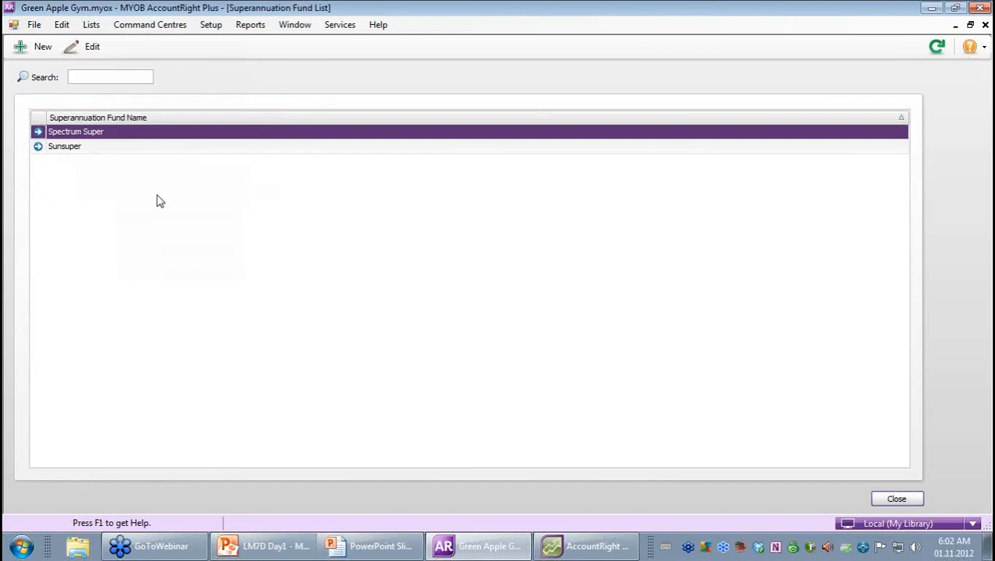
click(37, 148)
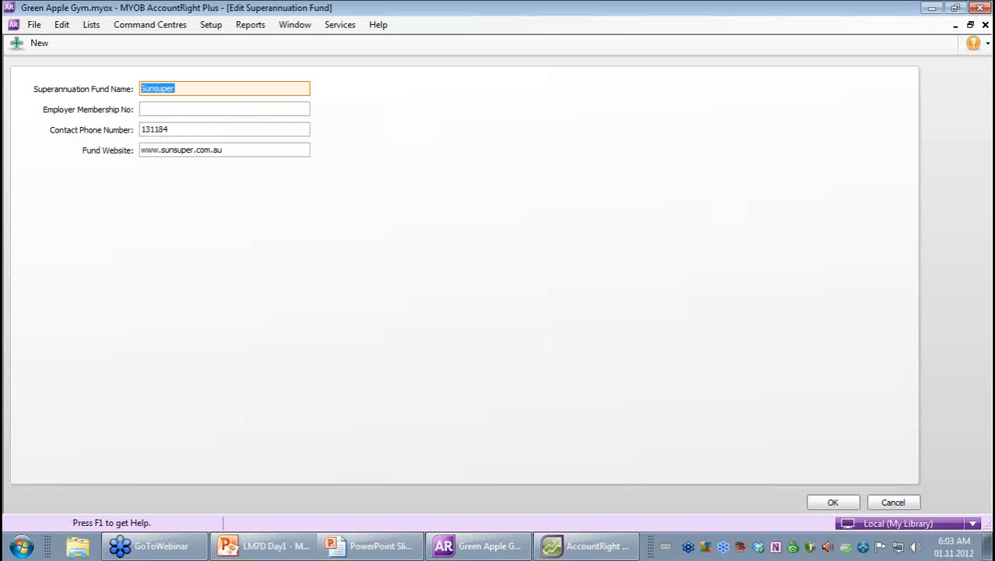
click(830, 501)
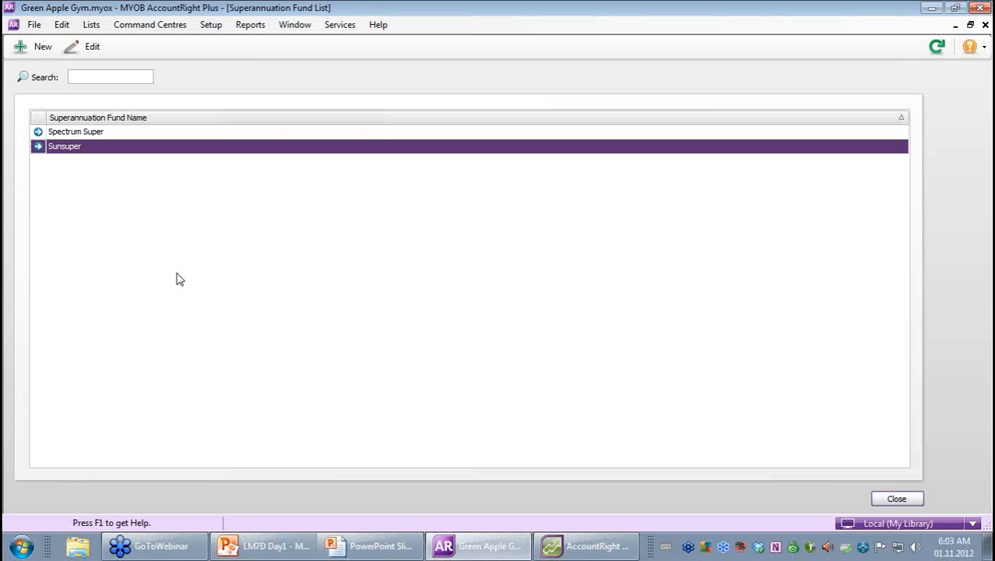
click(888, 502)
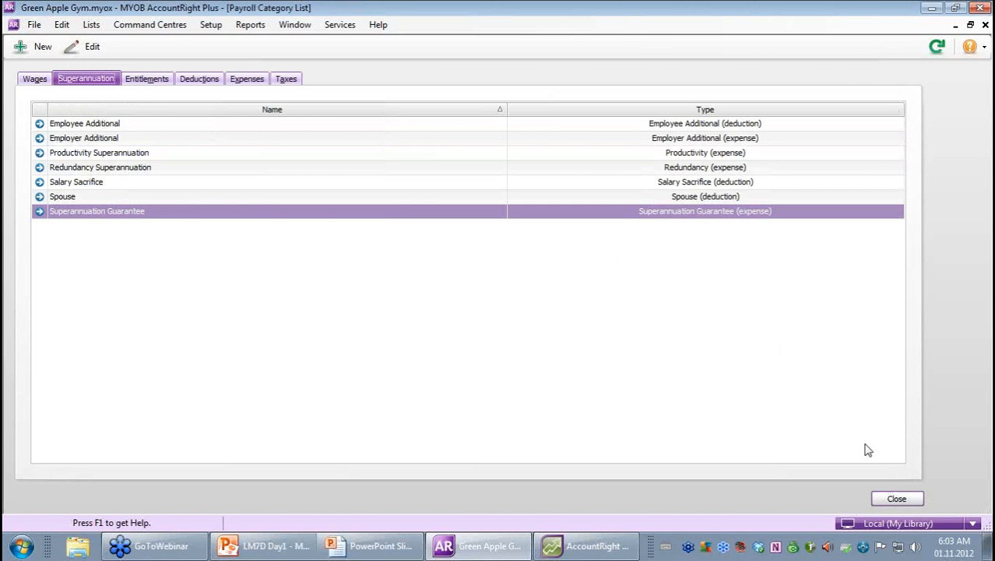
click(897, 500)
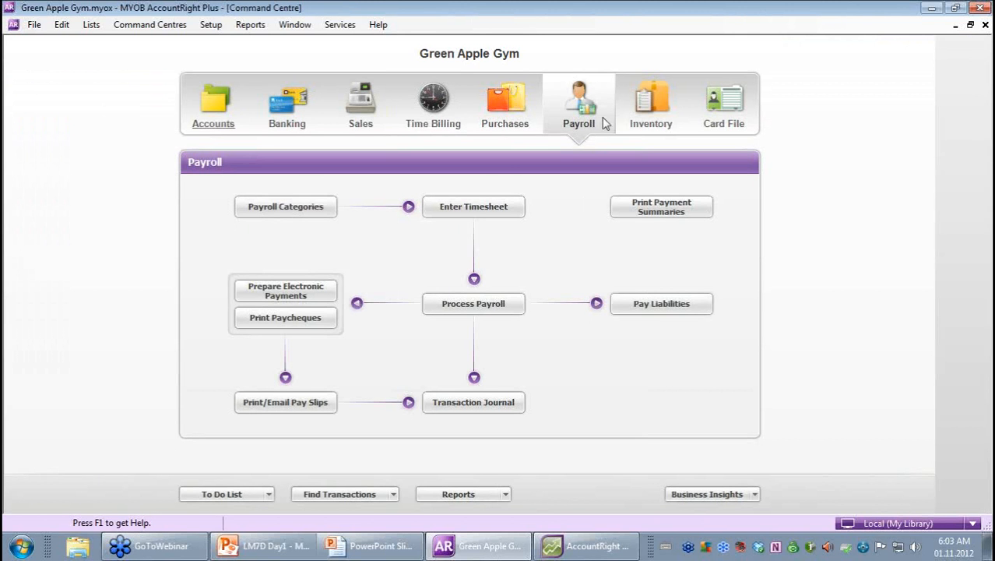
- Open the Annual Leave Accrual entitlement category and examine its calculation basis, pay advice and year-end carry-over settings
click(325, 212)
click(151, 84)
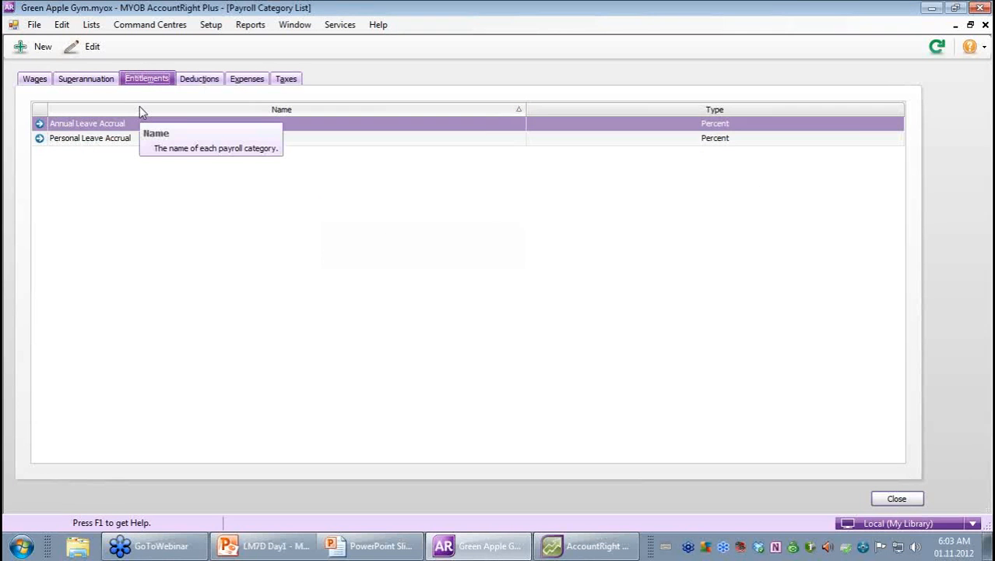
click(40, 125)
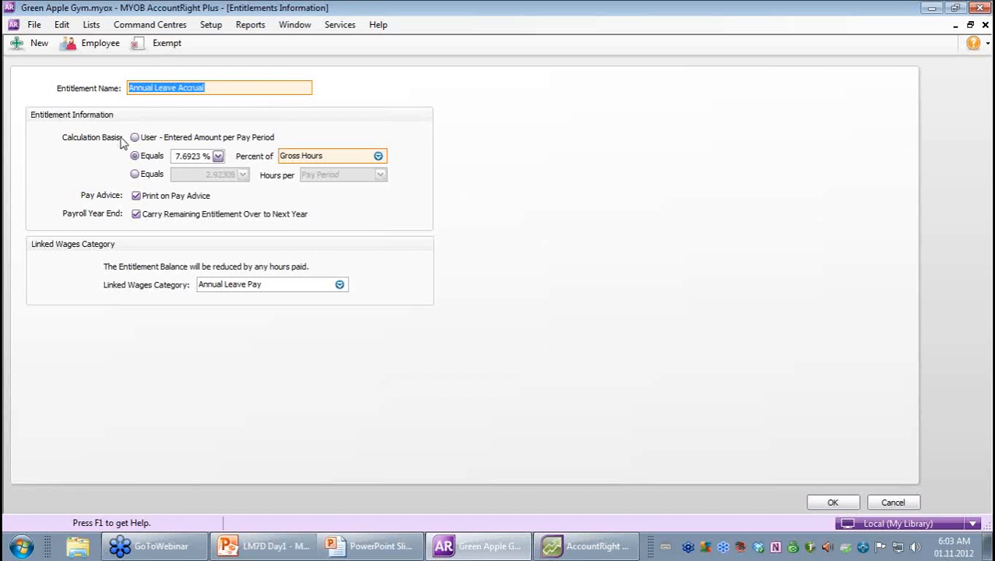
mouse_move(149, 149)
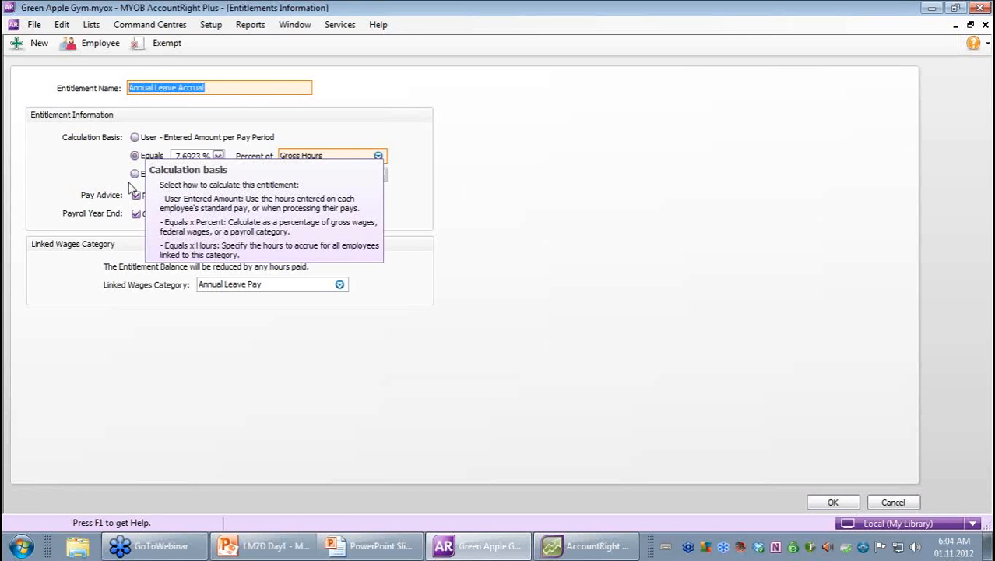
key(Tab)
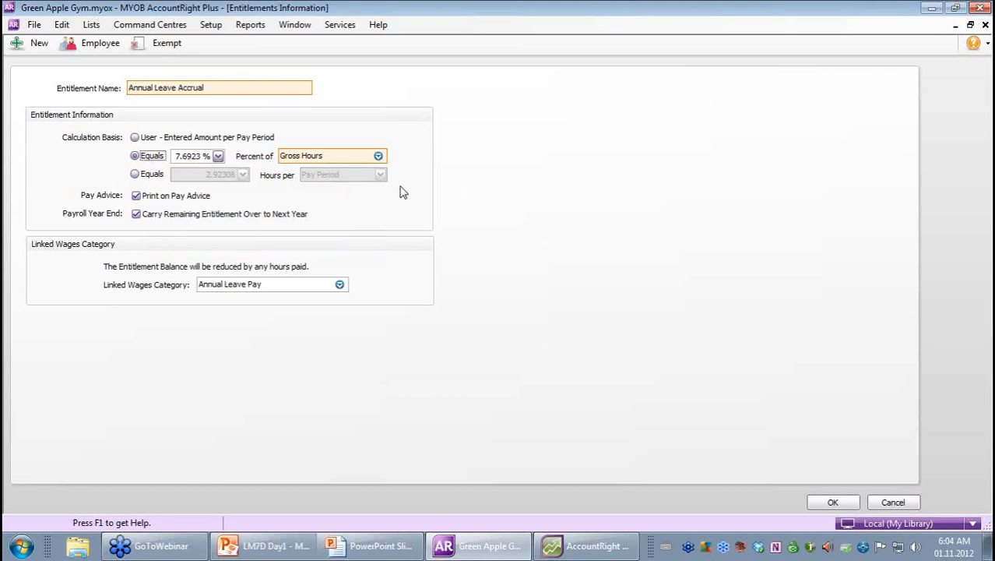
mouse_move(196, 205)
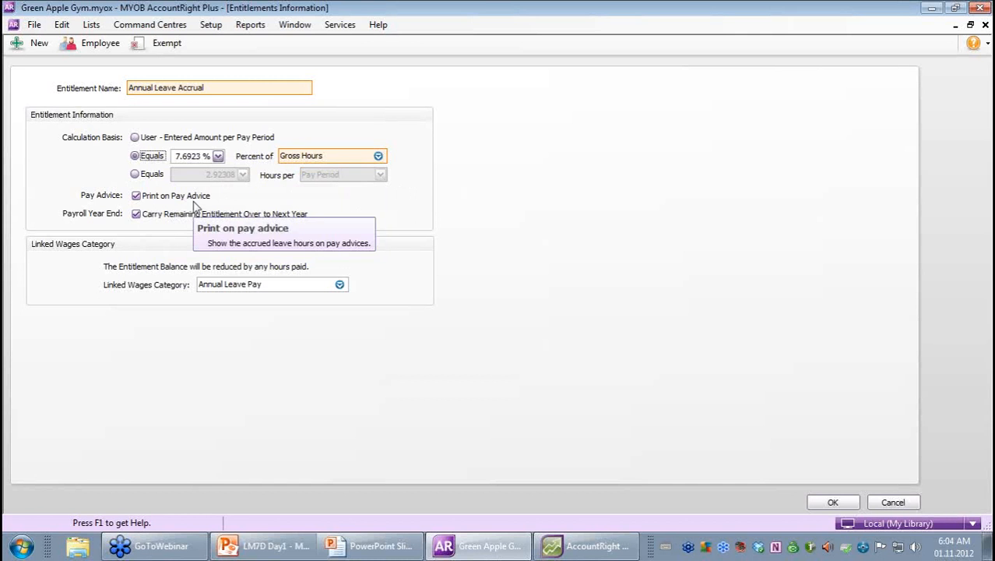
mouse_move(178, 224)
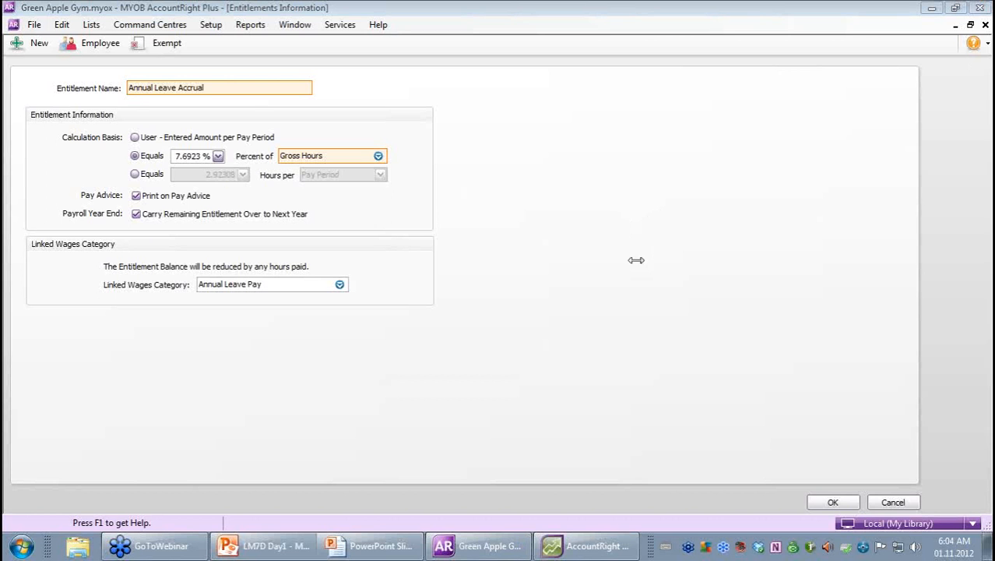
mouse_move(174, 155)
mouse_down()
mouse_move(216, 156)
mouse_move(174, 154)
mouse_up()
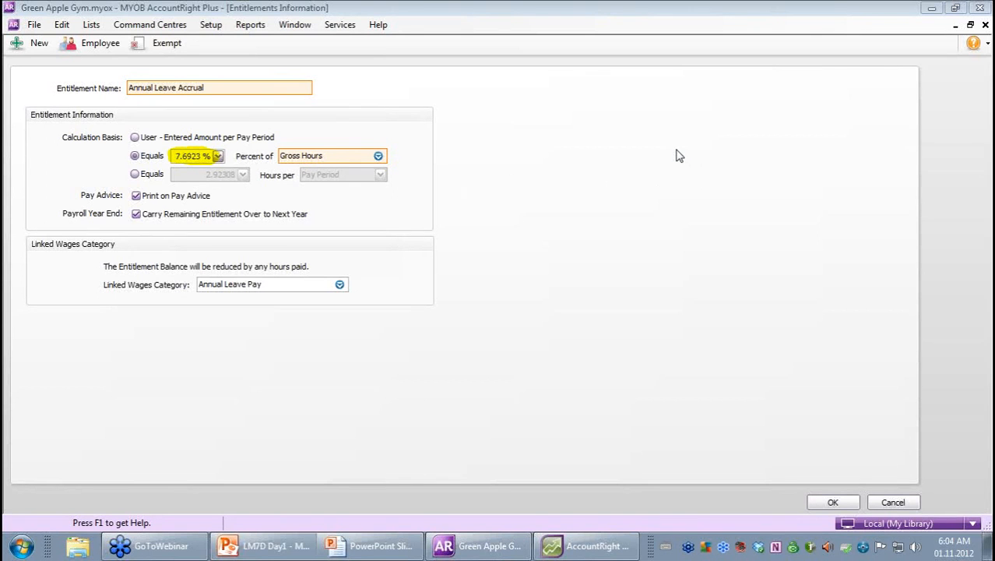
key(alt+Tab)
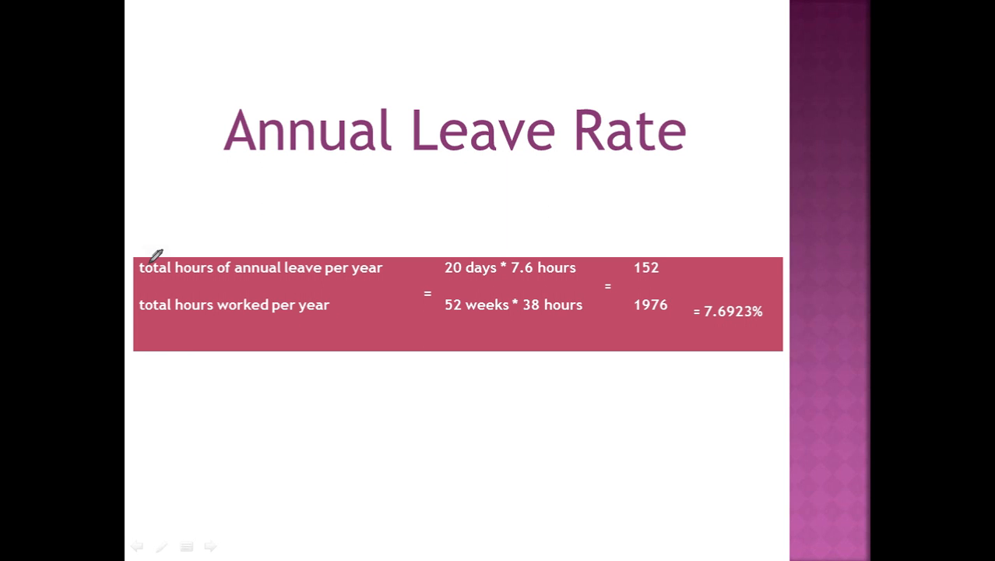
drag(174, 283, 374, 285)
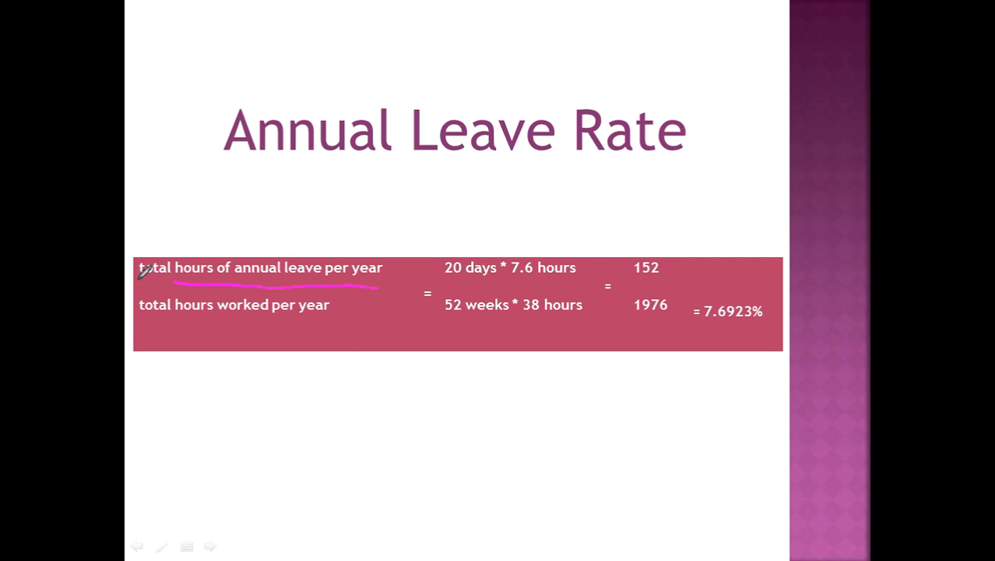
drag(139, 283, 184, 285)
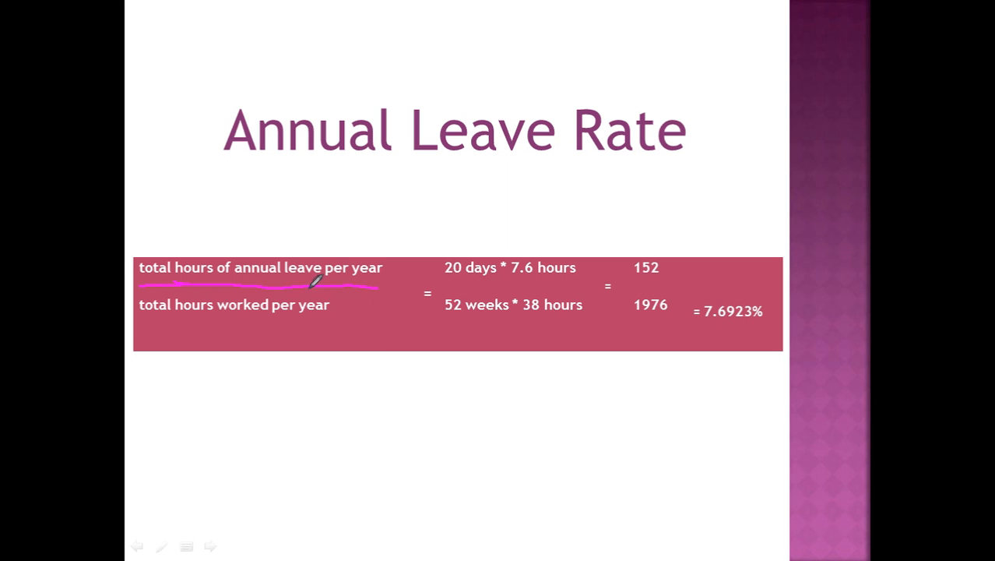
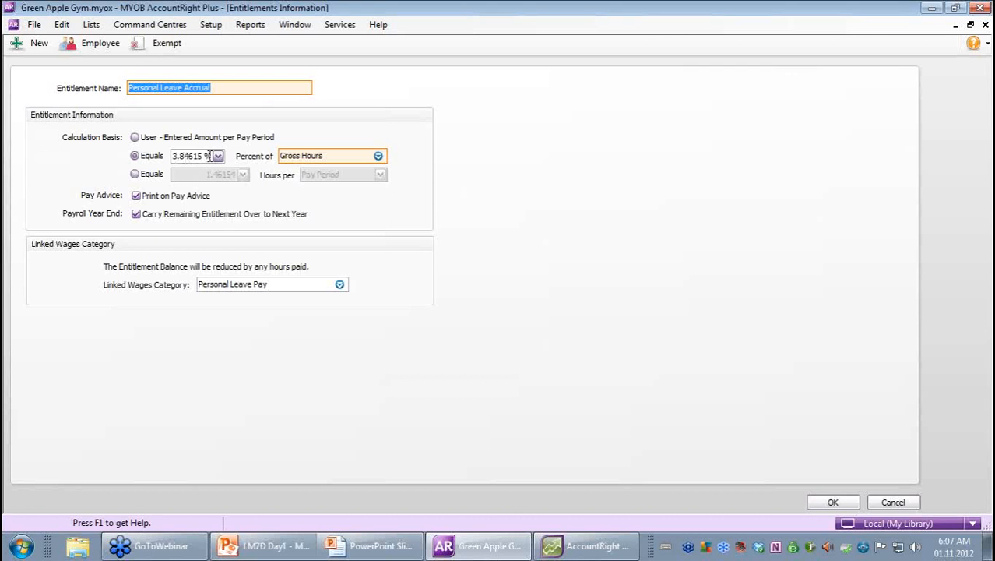
- Examine the Personal Leave Accrual entitlement's accrual percentage, pay advice and carry-over settings, and its linked employees
mouse_move(221, 158)
mouse_move(158, 201)
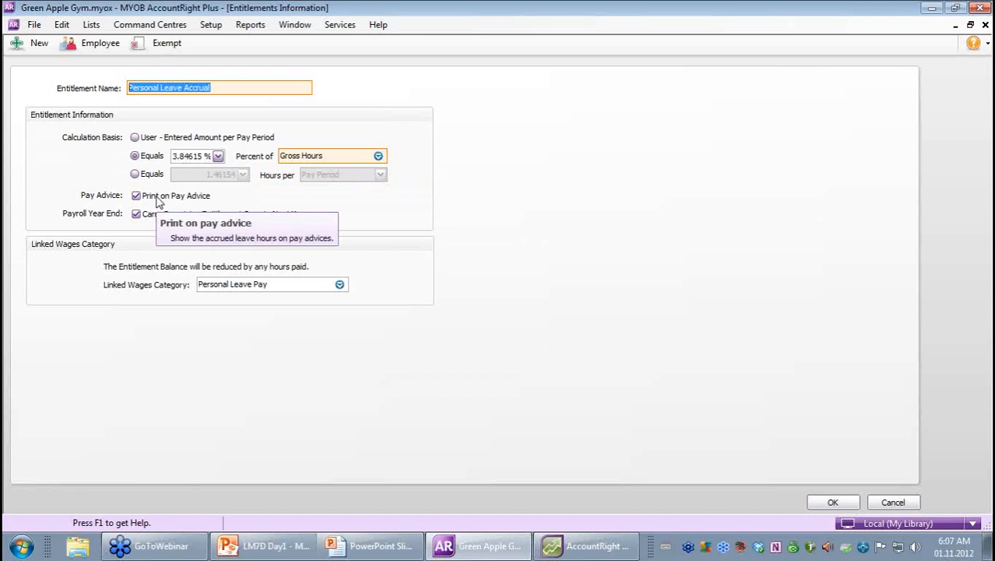
mouse_move(171, 220)
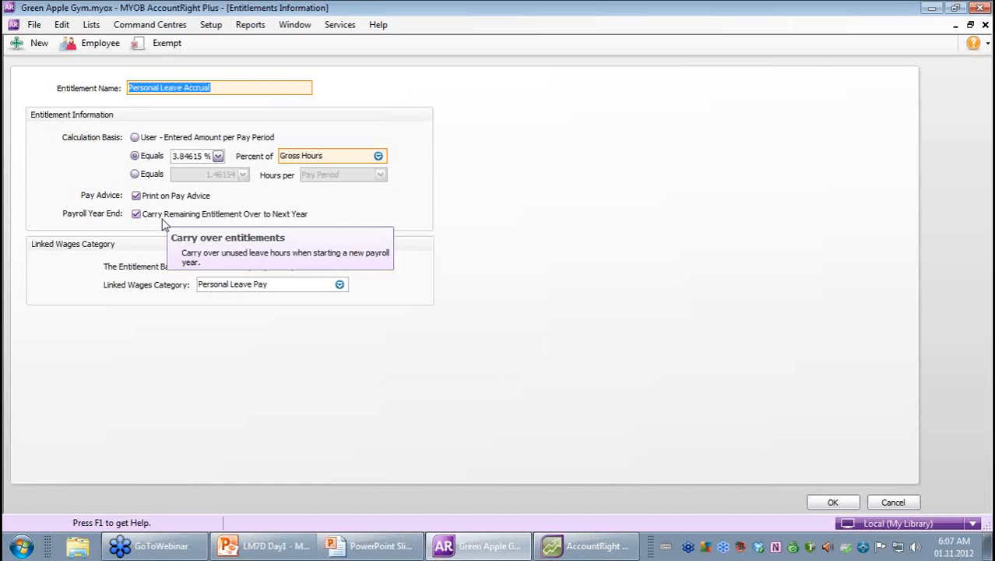
click(92, 47)
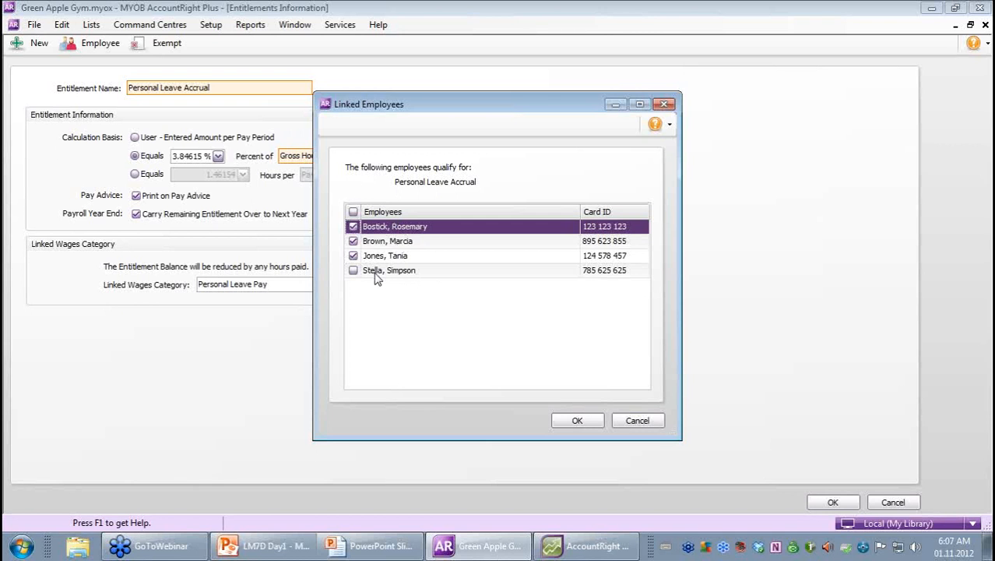
click(583, 422)
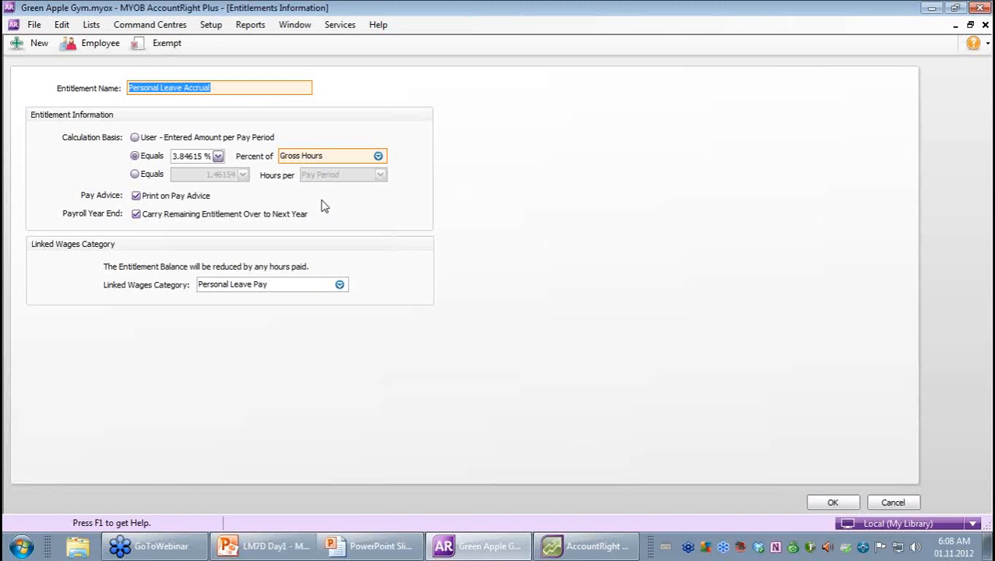
- Exempt the Overtime (2x) wage category from the Personal Leave Accrual calculation, and save the entitlement
click(178, 48)
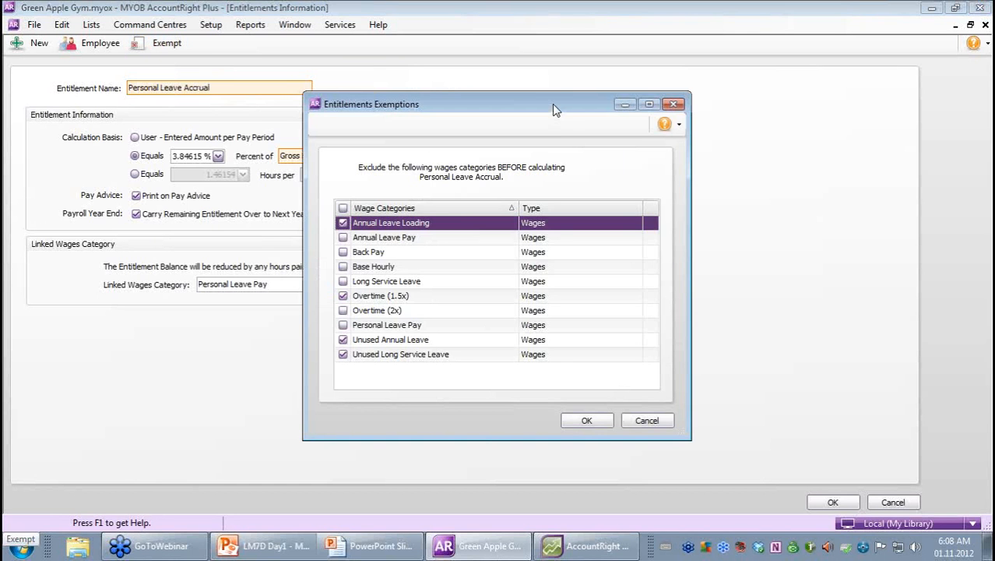
drag(555, 109, 722, 79)
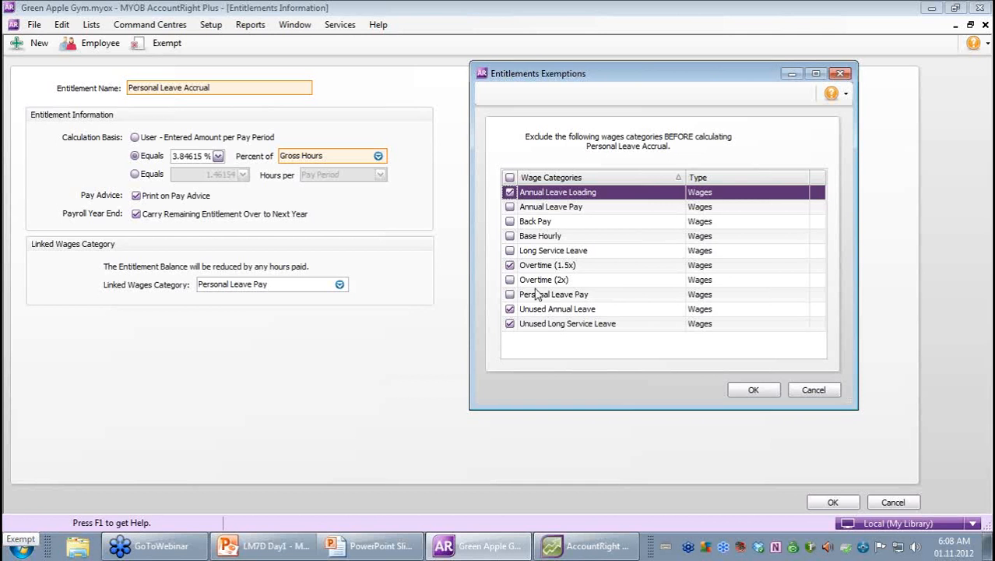
click(508, 282)
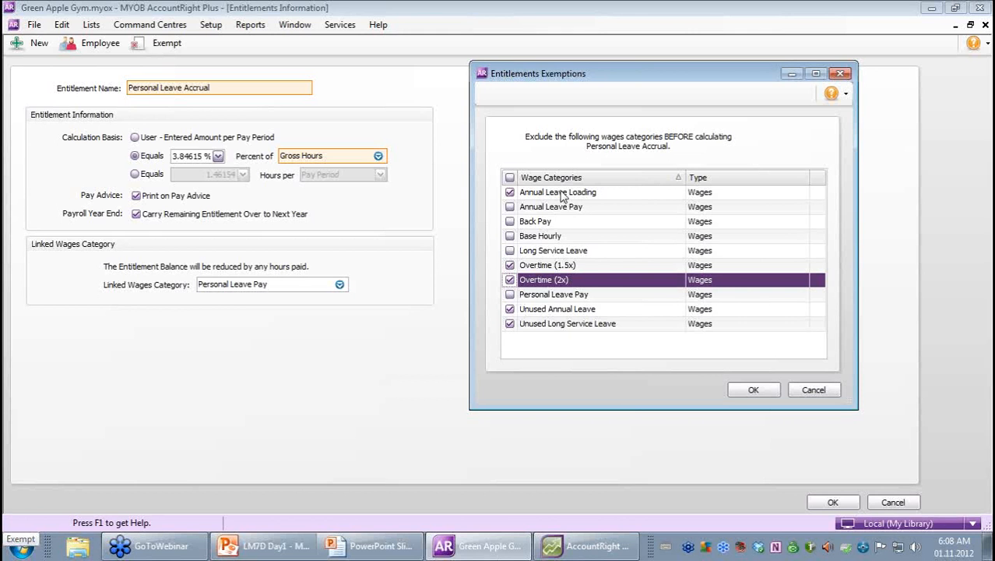
click(753, 390)
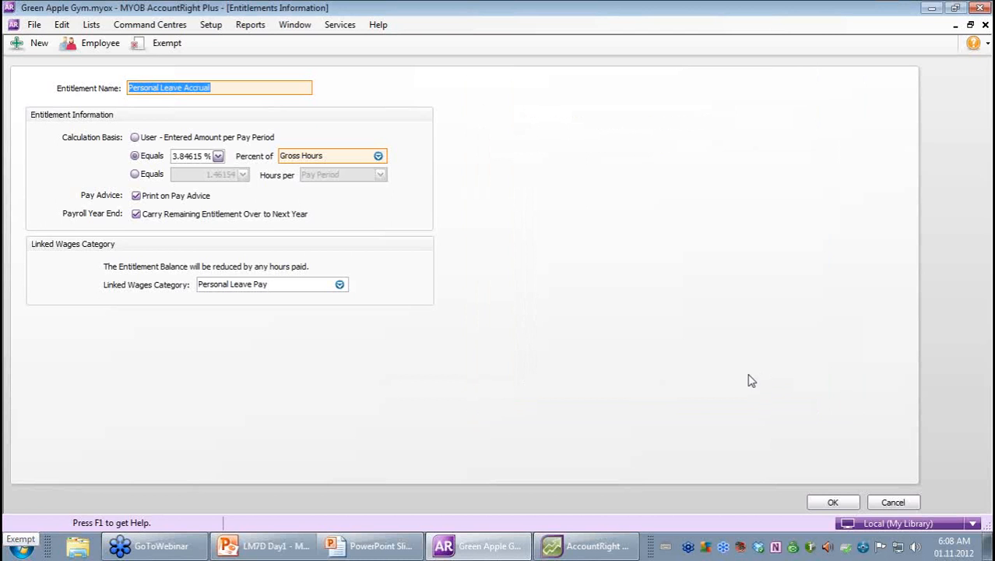
click(834, 501)
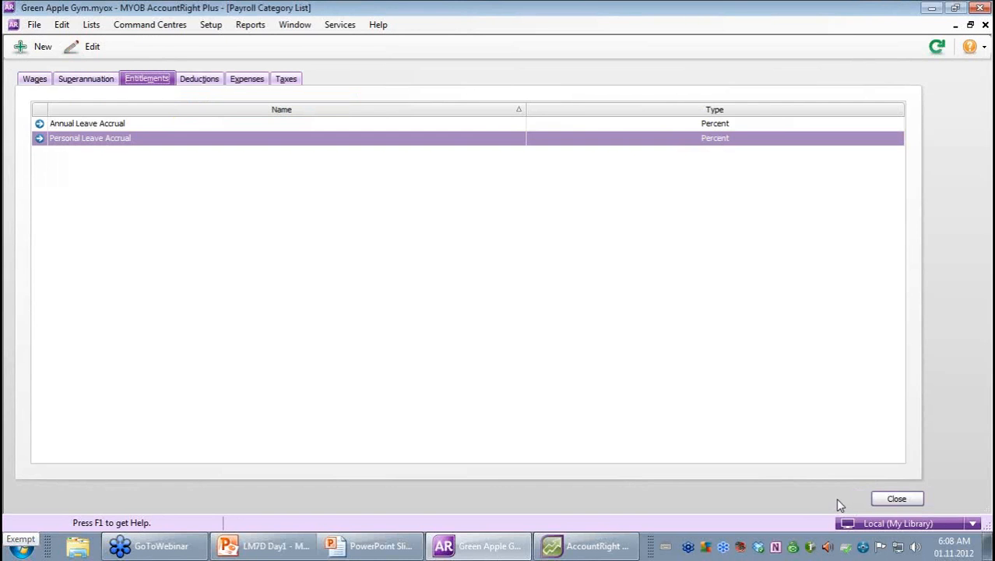
- Review the deduction, employer expense and tax categories in the payroll category list
click(210, 81)
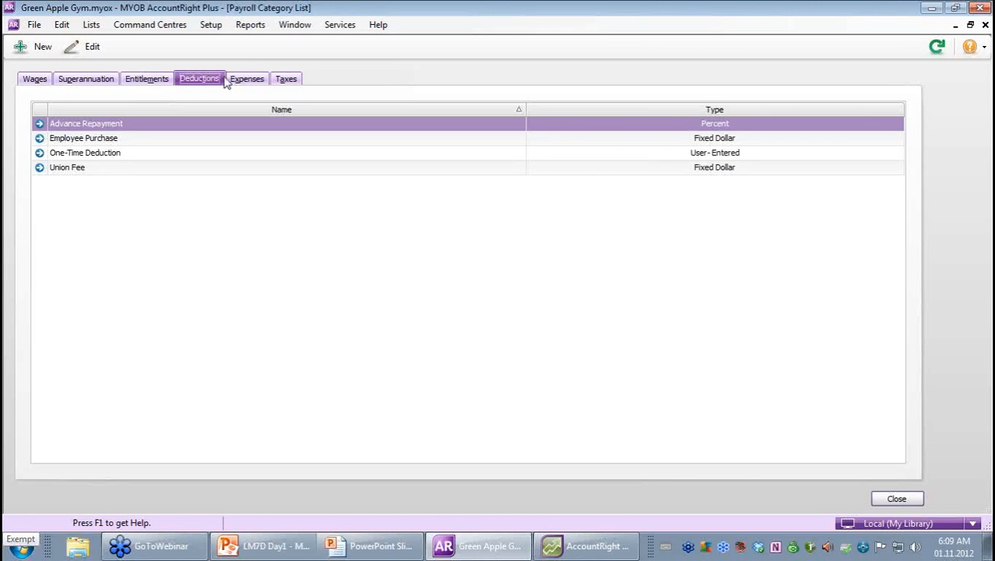
click(245, 82)
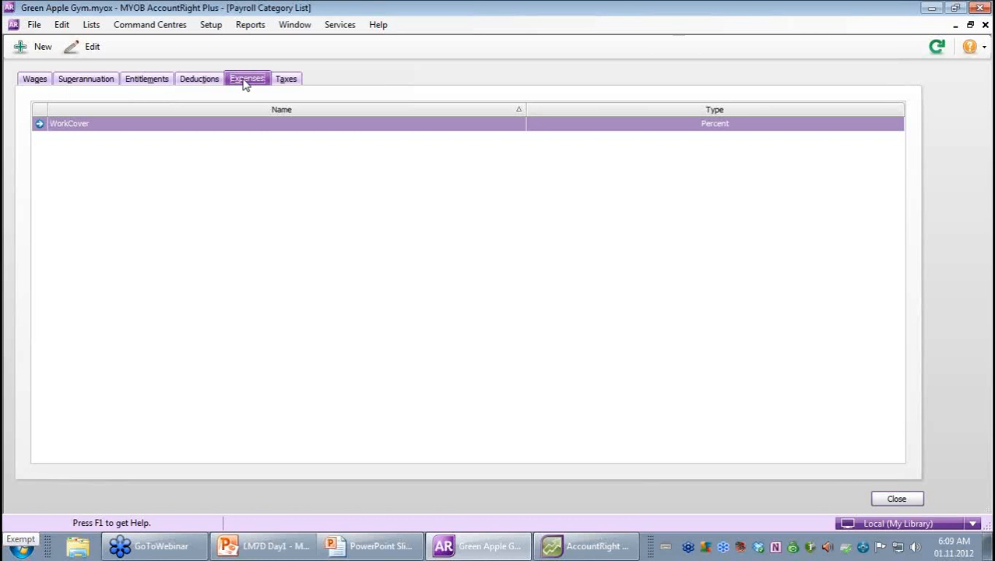
click(288, 81)
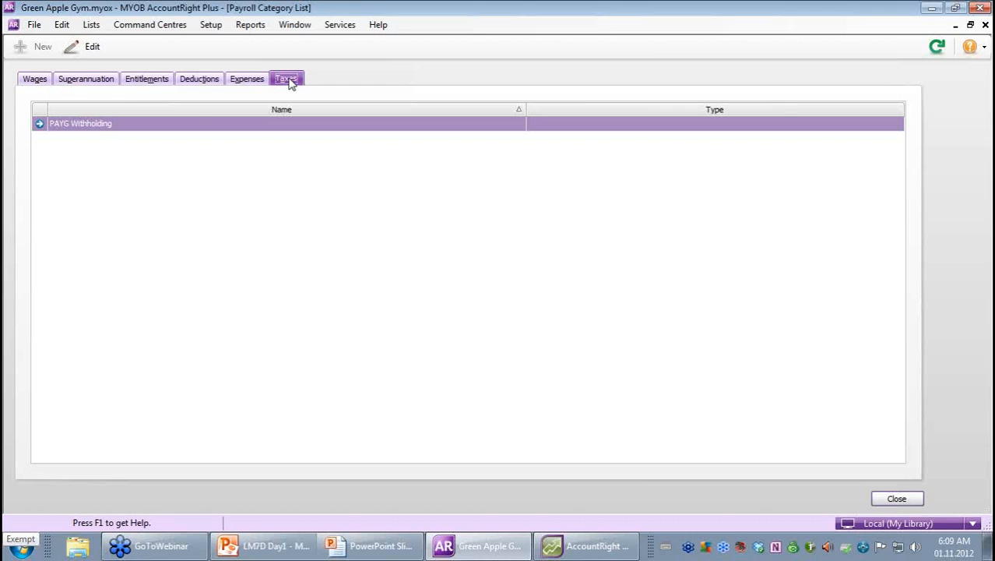
- Examine PAYG Withholding tax tables for No Tax Free Threshold, No Tax File Number Resident and Full Medicare Exemption, and close the payroll category list
click(40, 126)
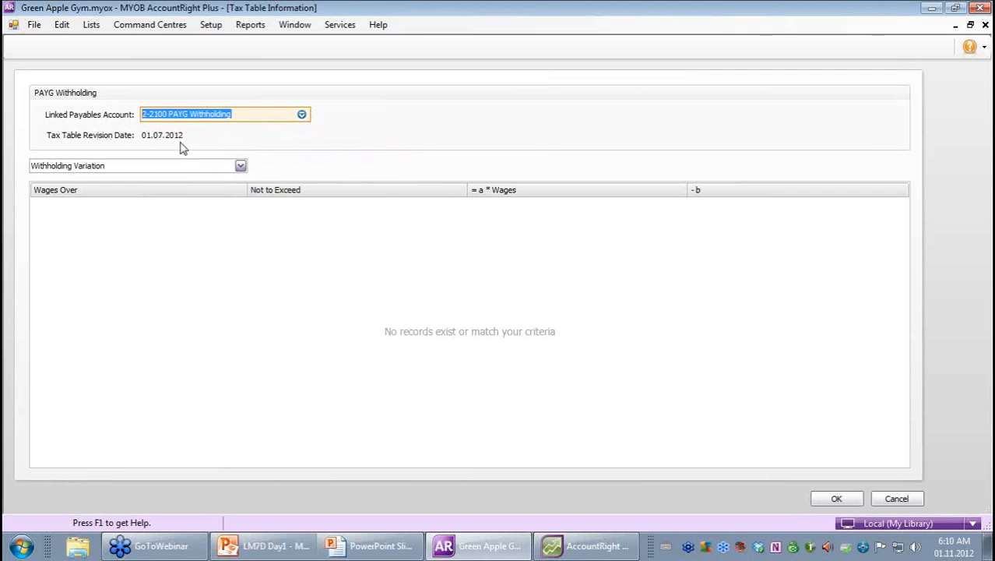
click(241, 166)
click(175, 201)
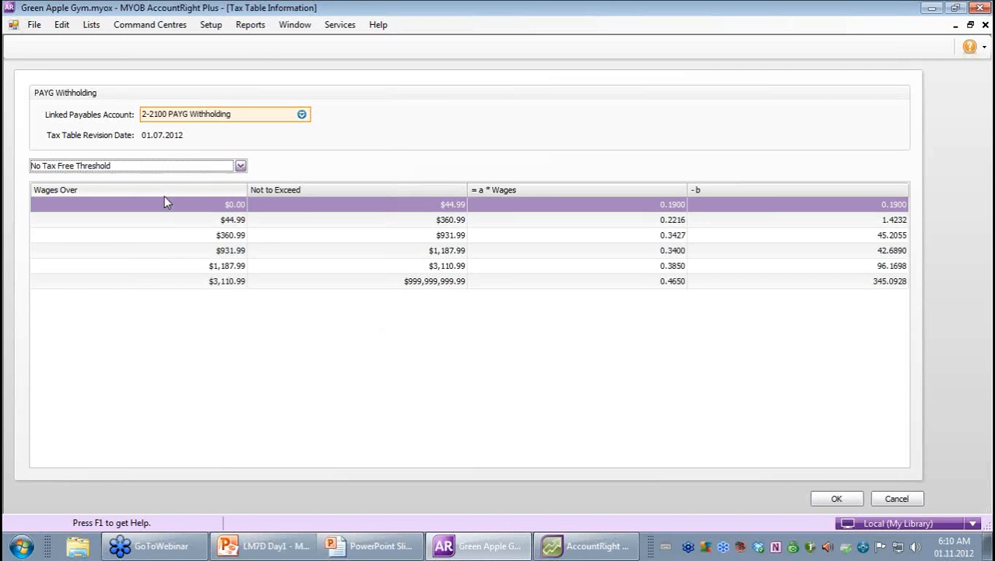
click(241, 168)
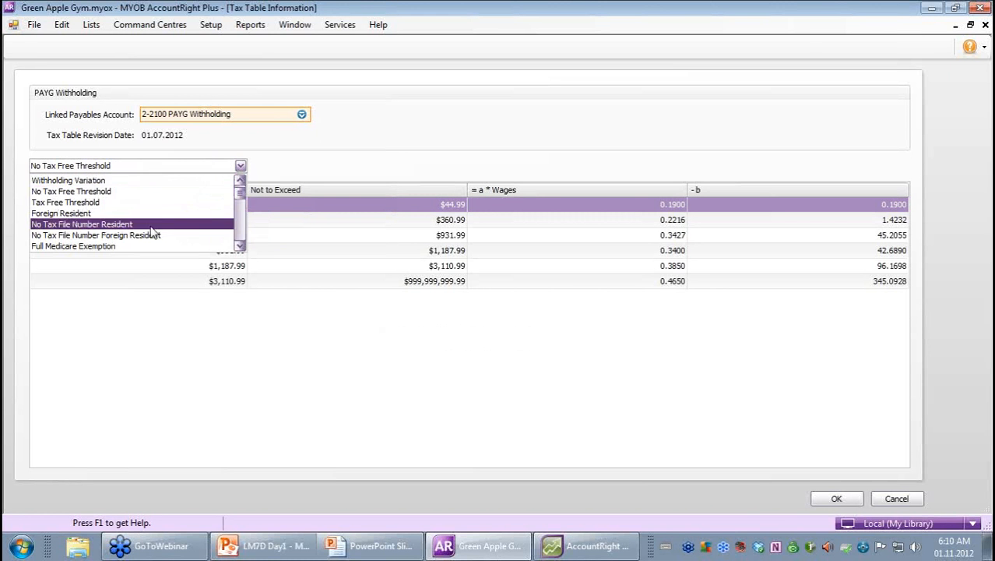
click(153, 224)
click(242, 168)
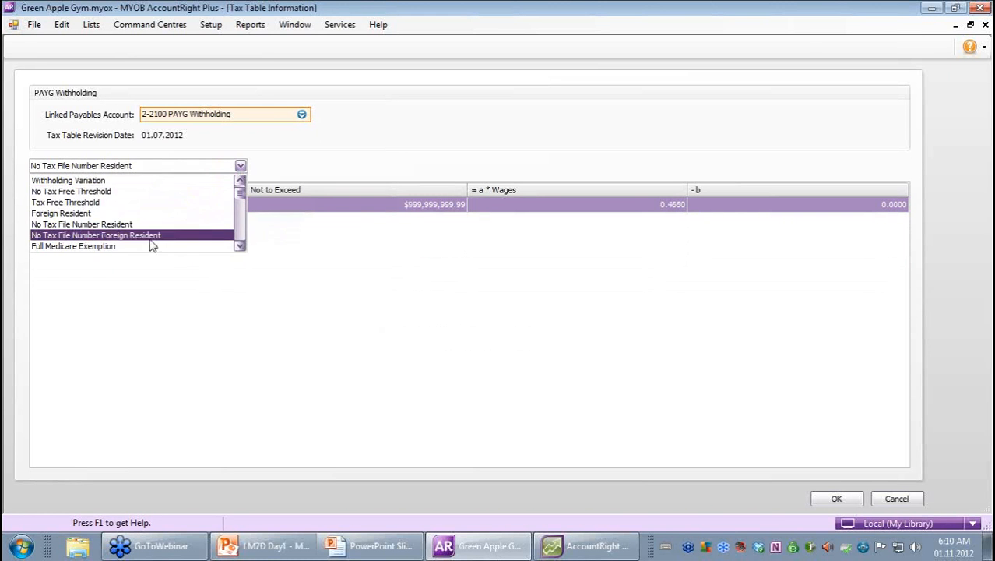
click(148, 246)
click(241, 168)
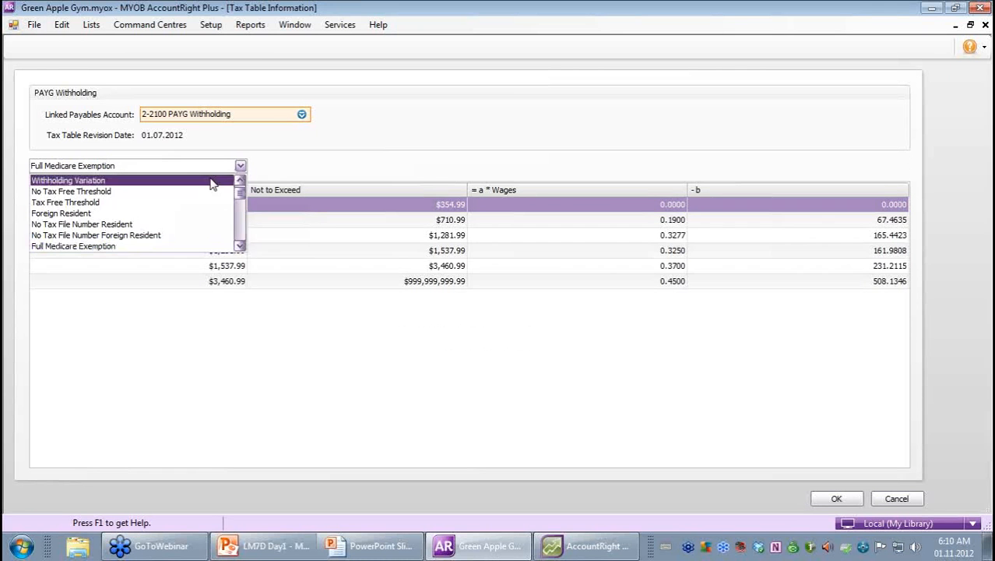
click(160, 195)
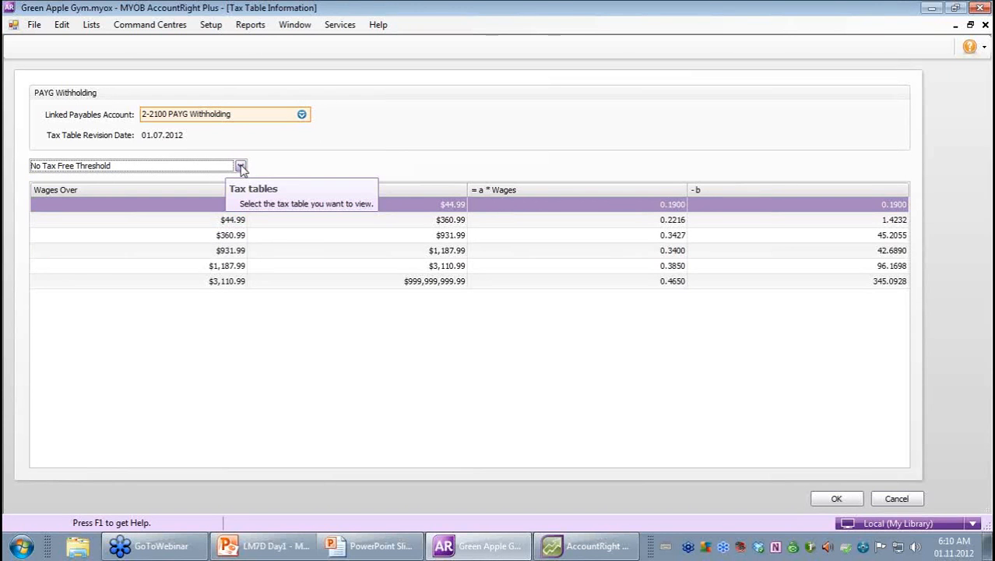
click(825, 498)
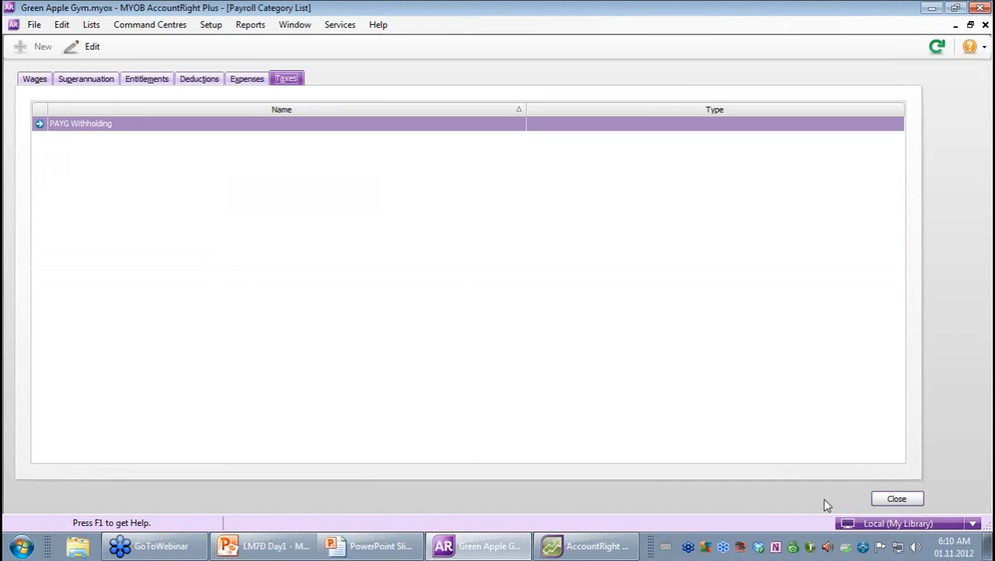
click(893, 499)
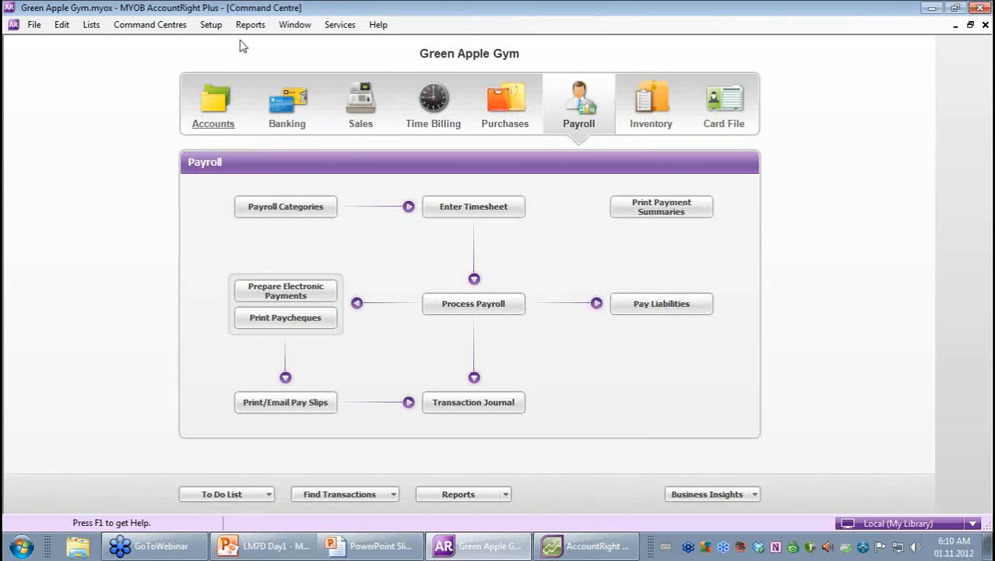
- Open the payroll linked accounts and examine the bank accounts used for cash, cheque and electronic payments
click(212, 27)
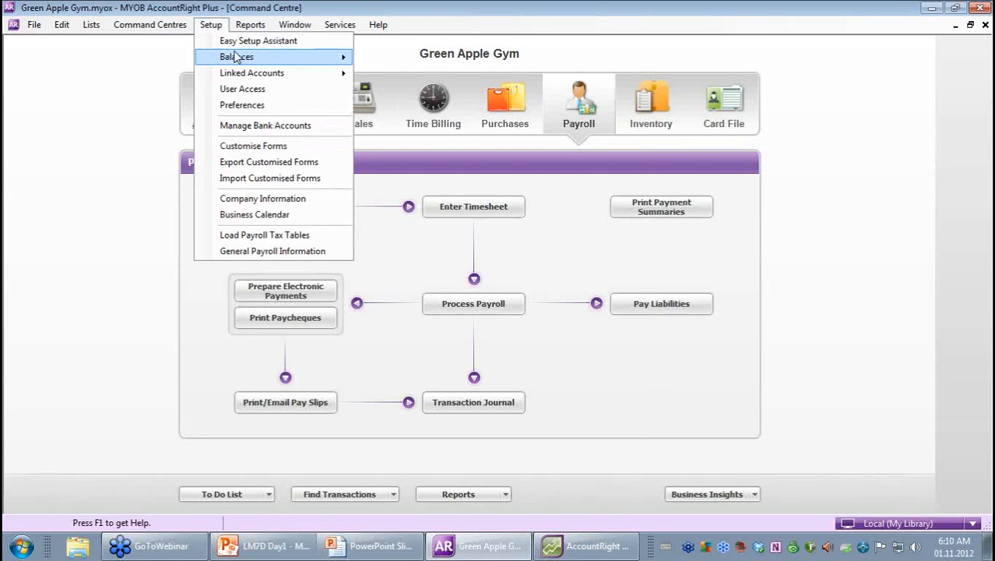
mouse_move(239, 74)
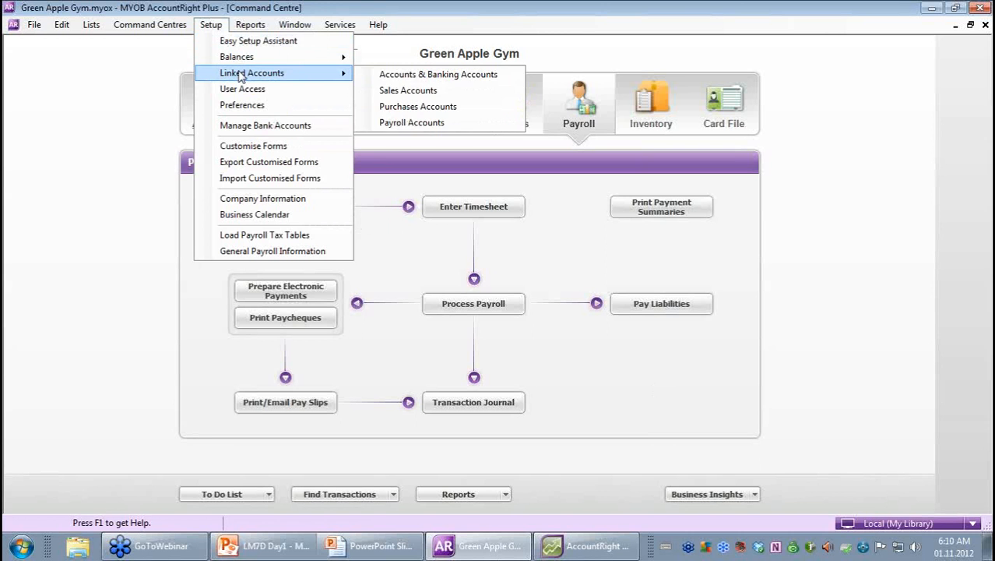
click(415, 122)
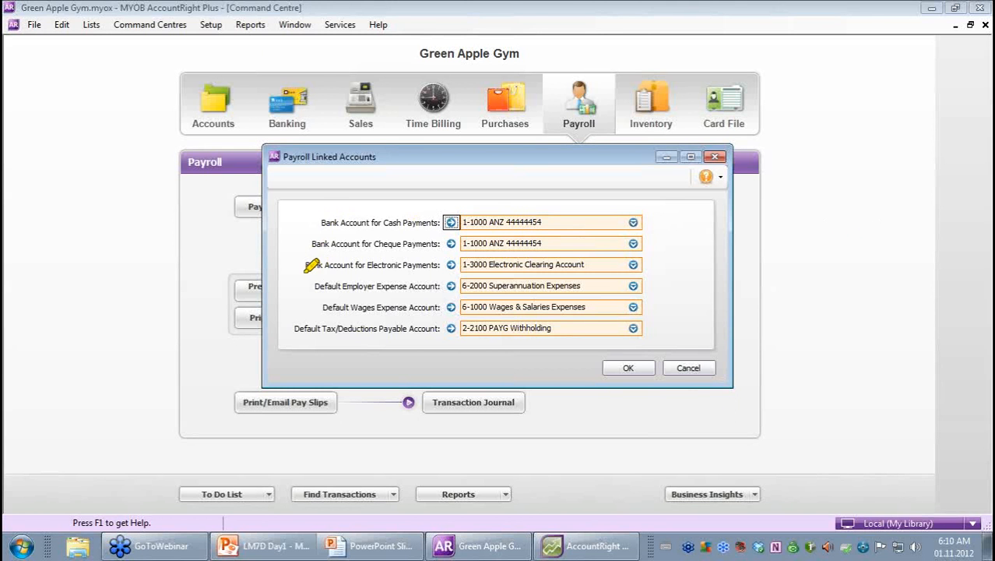
mouse_move(306, 221)
mouse_down()
mouse_move(305, 265)
mouse_move(359, 273)
mouse_move(553, 274)
mouse_move(692, 261)
mouse_move(682, 194)
mouse_move(404, 193)
mouse_move(302, 211)
mouse_up()
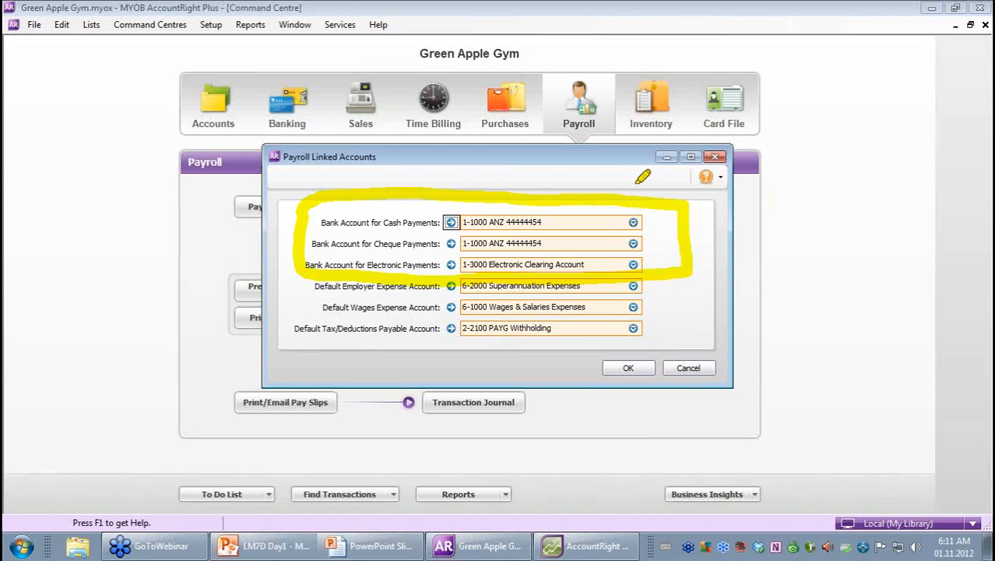
mouse_move(384, 223)
mouse_down()
mouse_move(413, 223)
mouse_move(400, 266)
mouse_up()
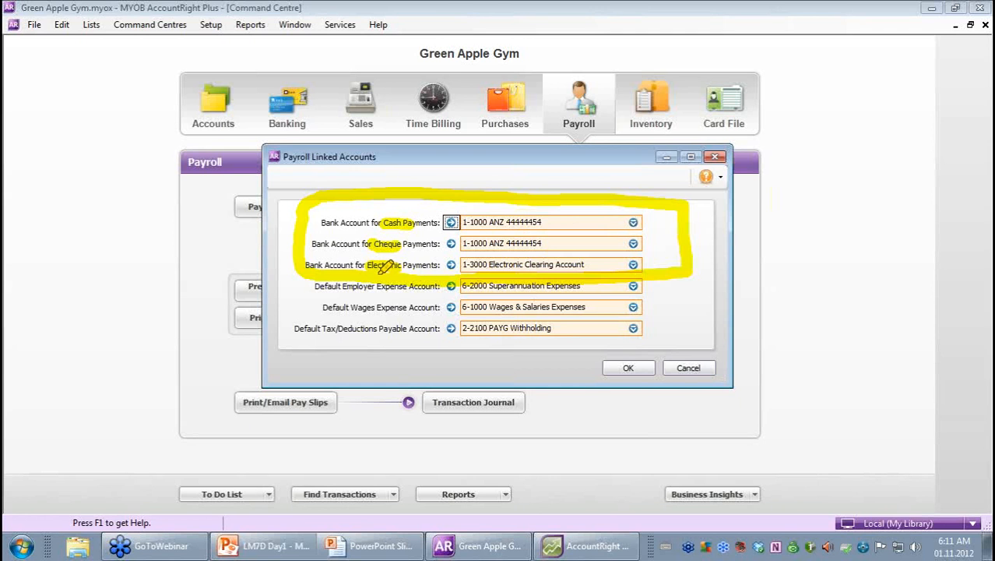
drag(385, 268, 401, 268)
click(593, 265)
click(710, 279)
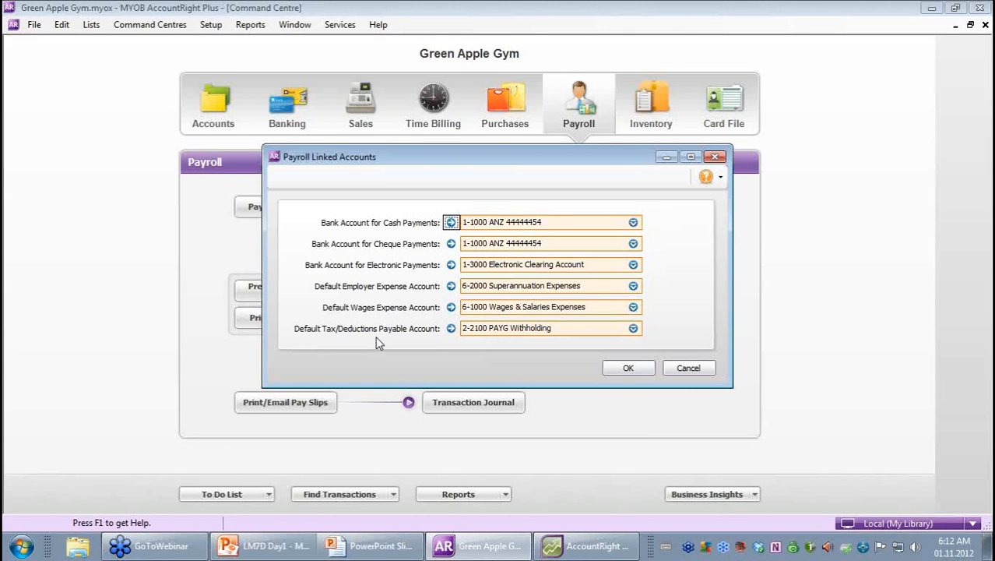
- Check the accounts available for the default employer expense account, and accept the payroll linked accounts as they are
click(633, 286)
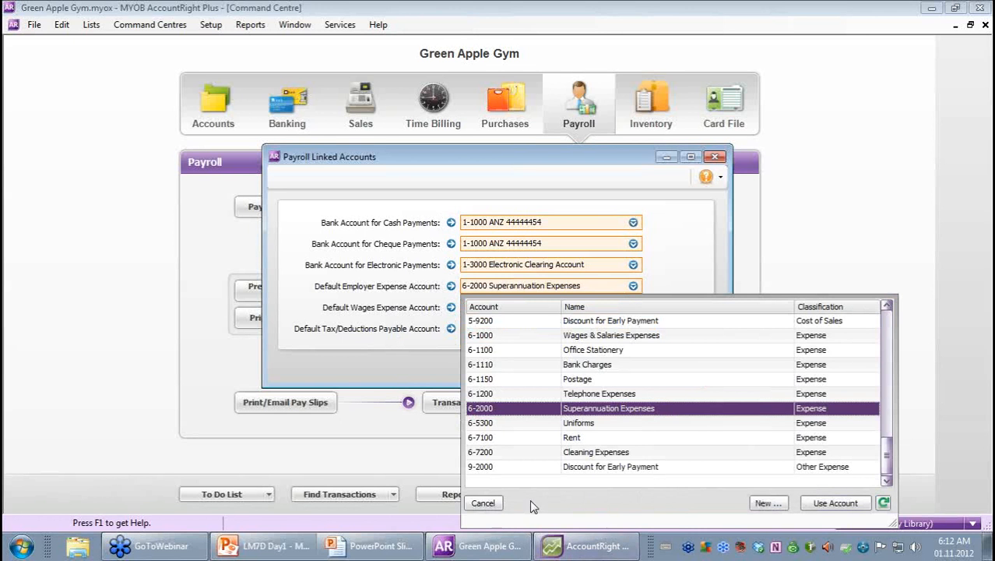
click(483, 502)
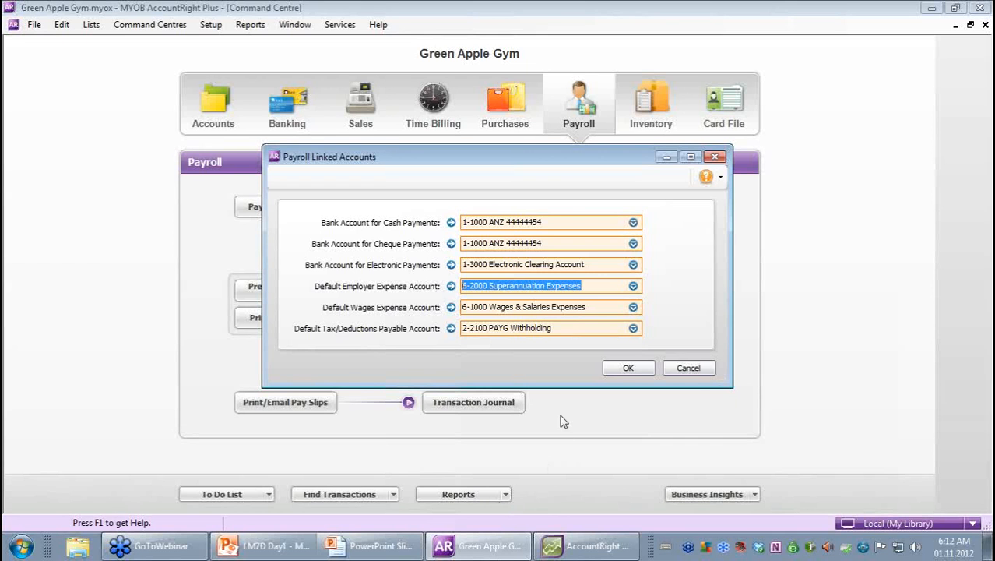
click(631, 369)
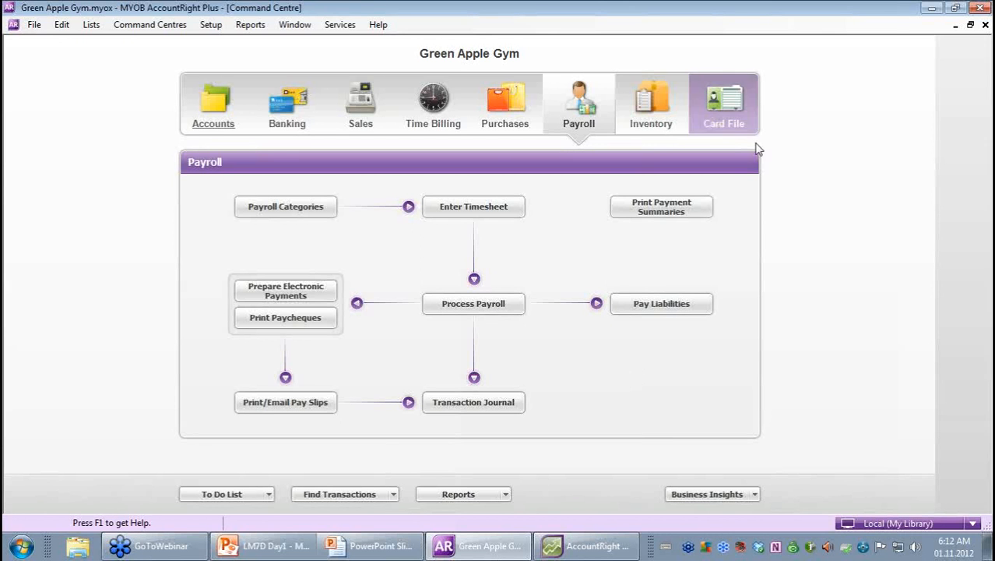
- Open the first employee's card from the employee cards in the Cards List
click(720, 109)
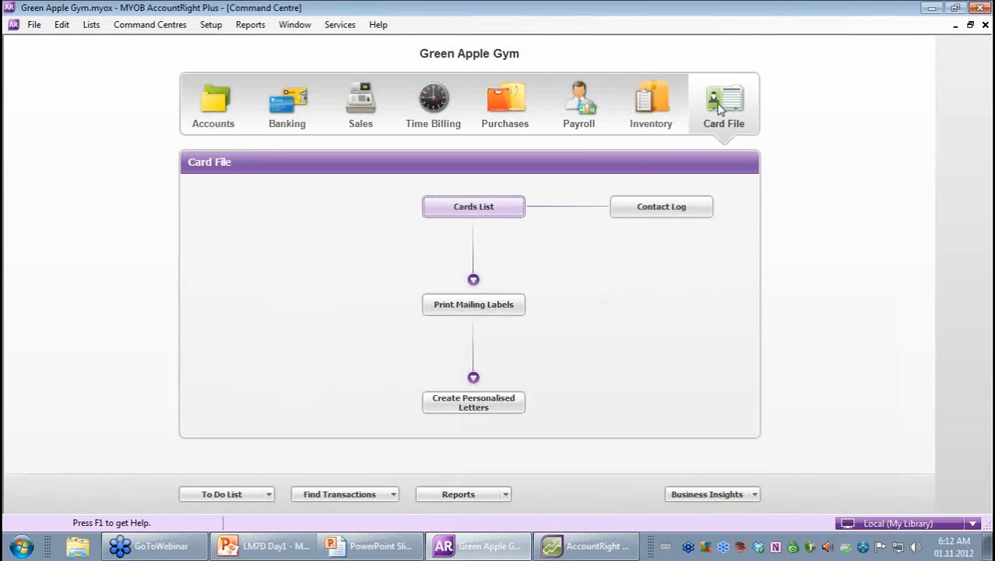
click(500, 206)
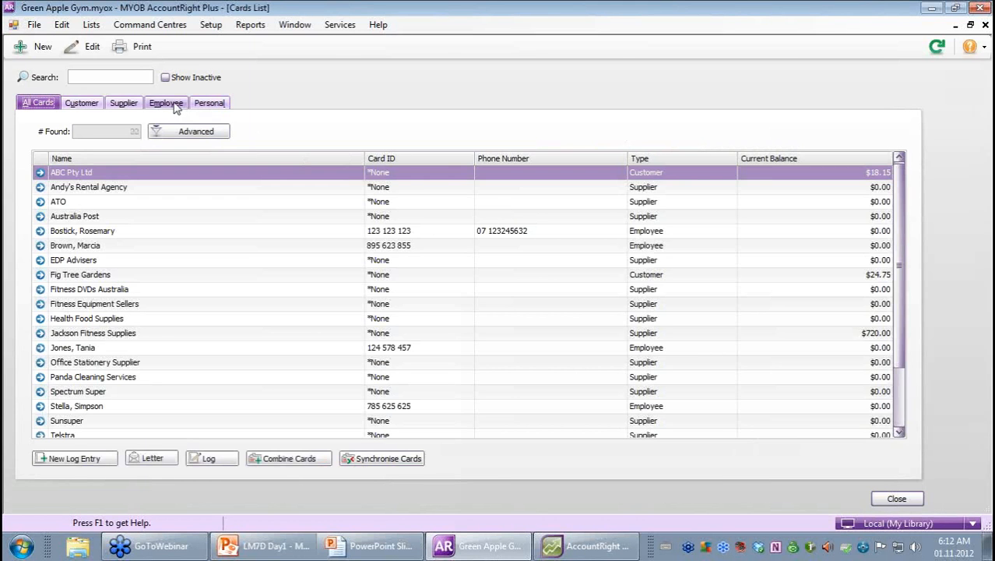
click(176, 107)
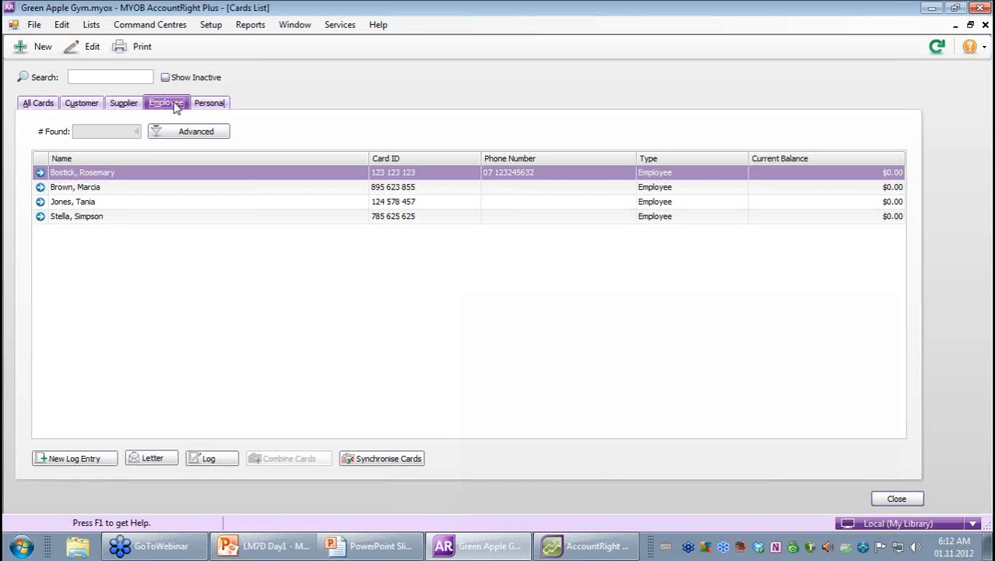
click(37, 171)
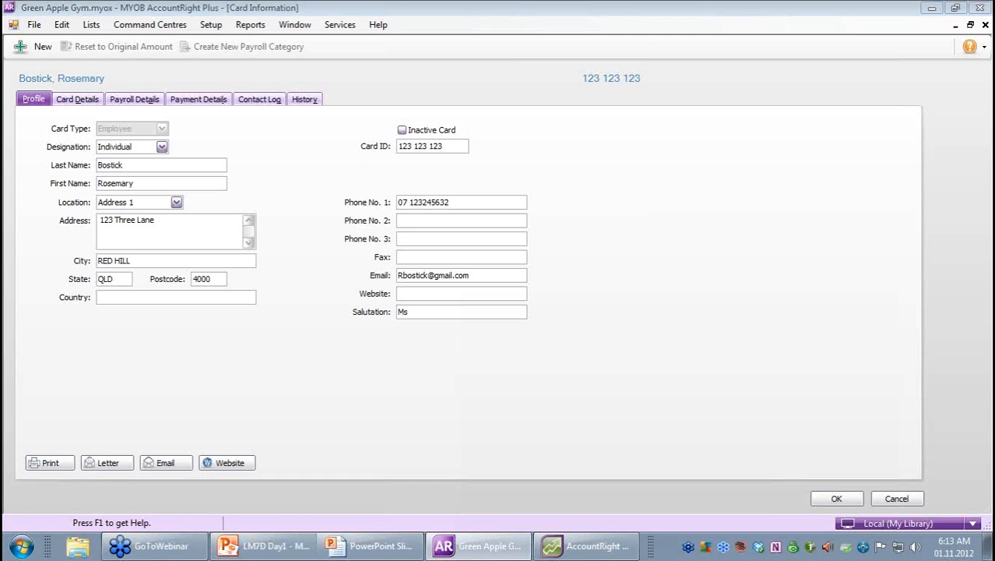
- Examine the employee card's profile fields and card details, and open the payroll details
click(345, 178)
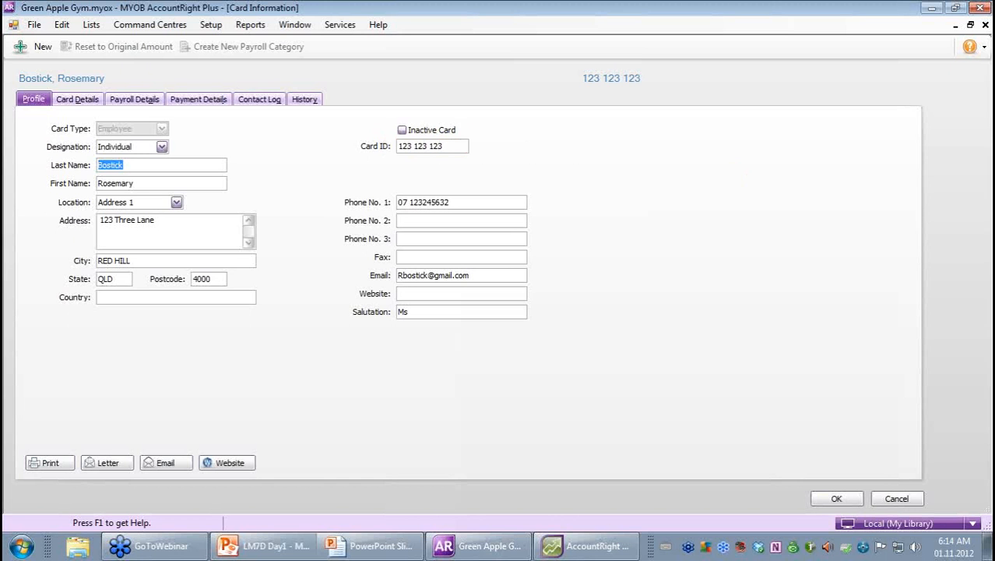
click(103, 164)
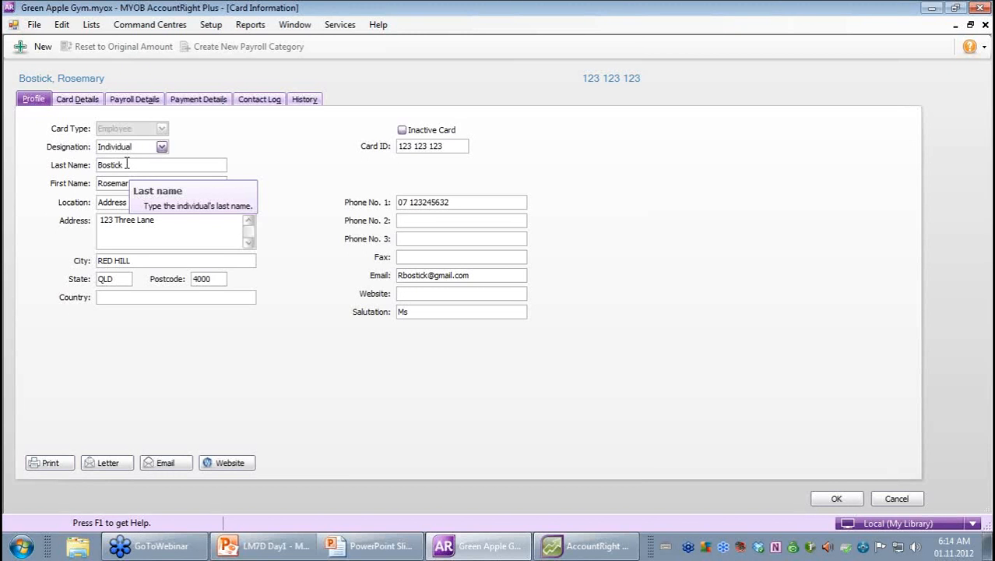
click(72, 99)
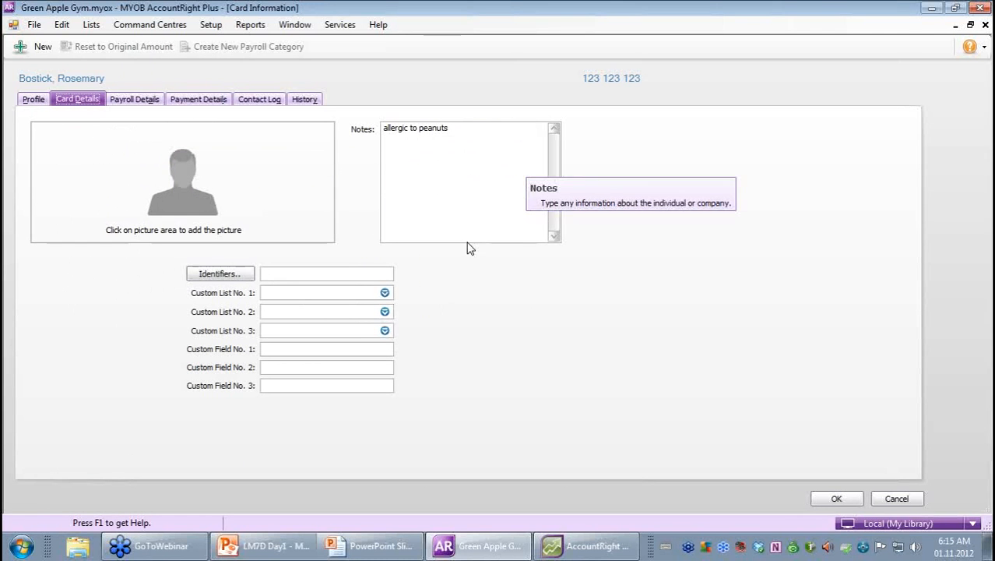
click(132, 100)
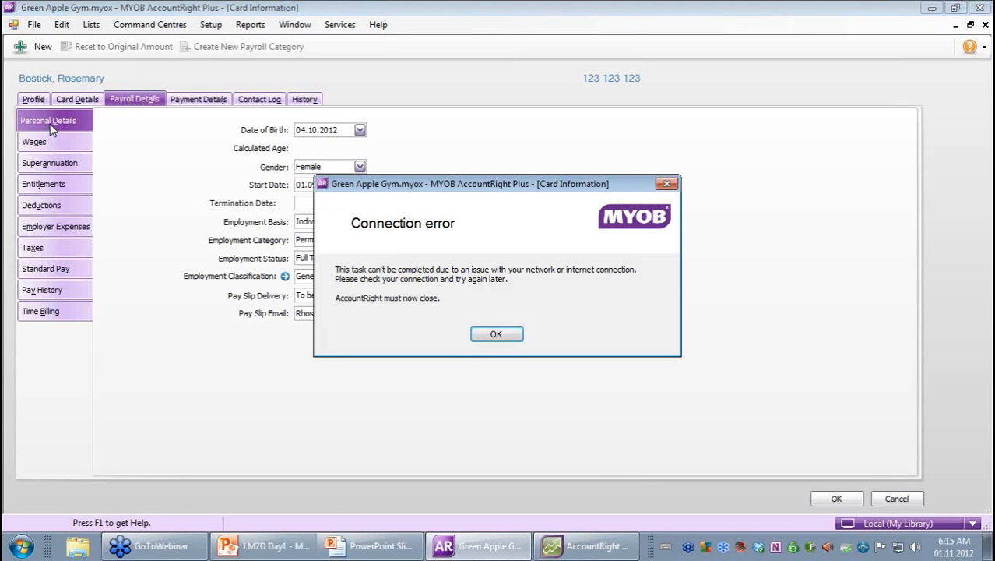
- Dismiss the connection error and transaction recap, and exit the AccountRight Plus session running Clearwtr.myo
click(501, 343)
click(681, 399)
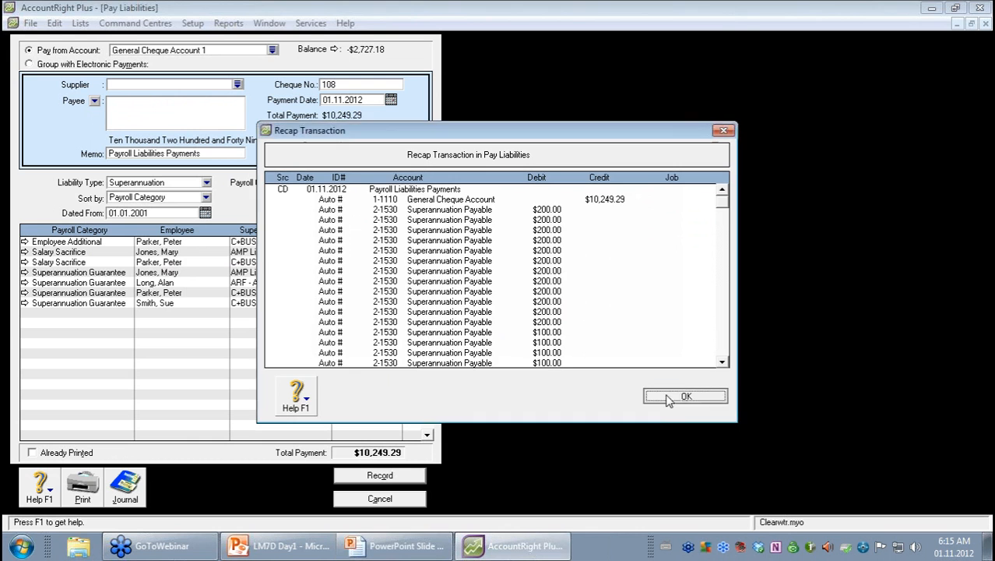
click(30, 23)
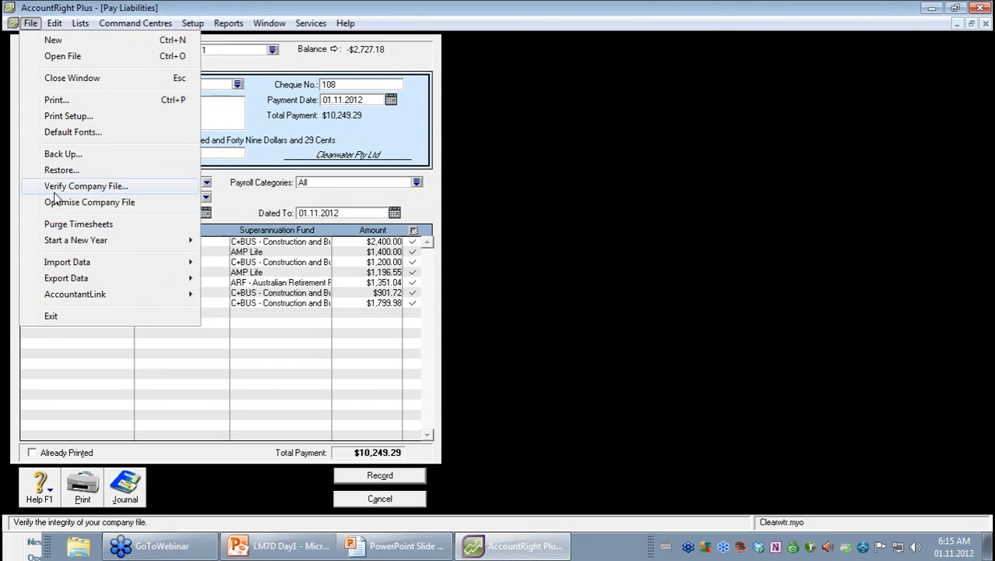
click(65, 319)
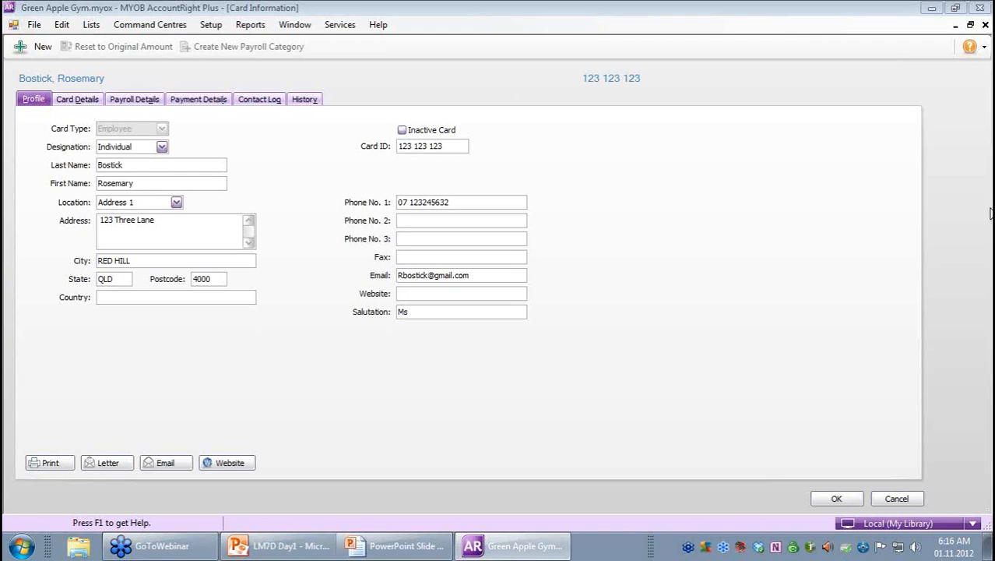
- Replace the employee's date of birth in the personal payroll details of the Green Apple Gym card
click(142, 106)
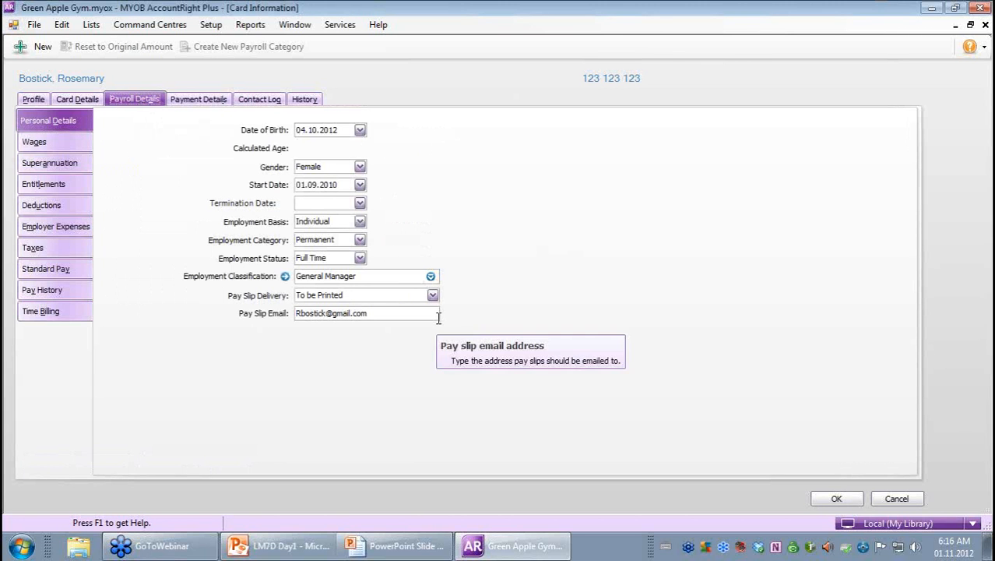
double_click(346, 130)
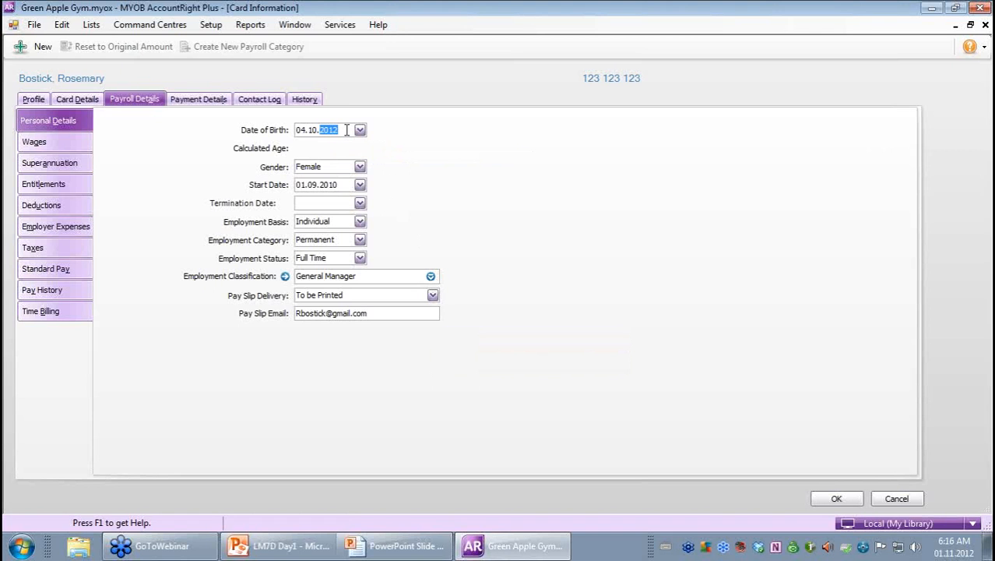
double_click(309, 130)
drag(338, 131, 296, 130)
text(20)
text(.01)
text(20)
text(1)
text(964)
key(Tab)
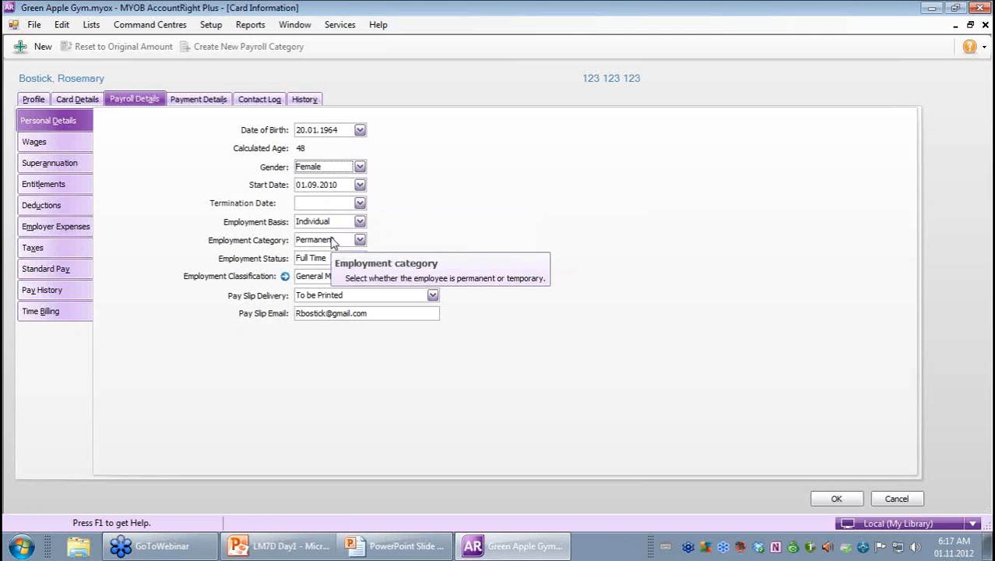
- Examine the available options for the employee's employment category, employment status and employment classification
click(359, 240)
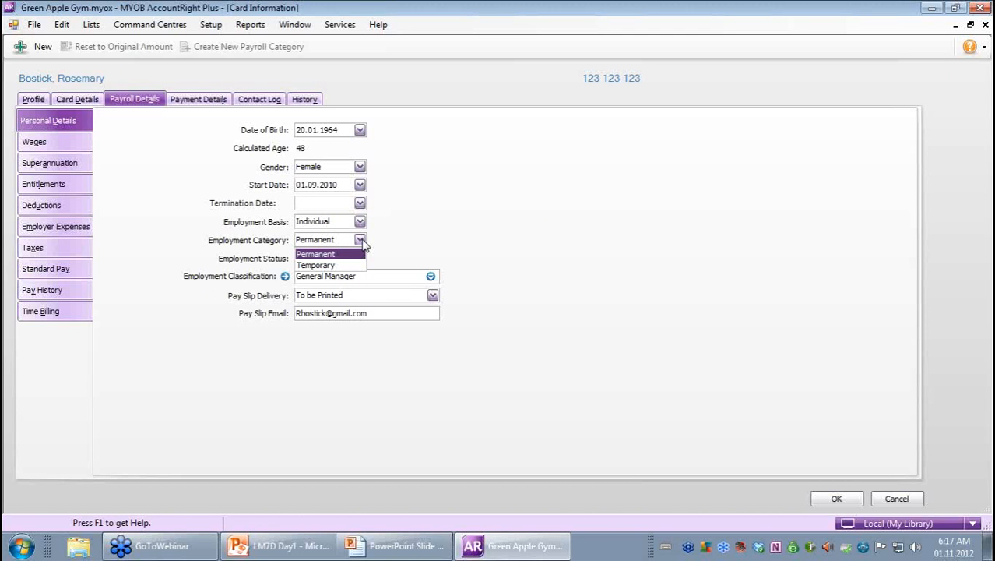
click(362, 242)
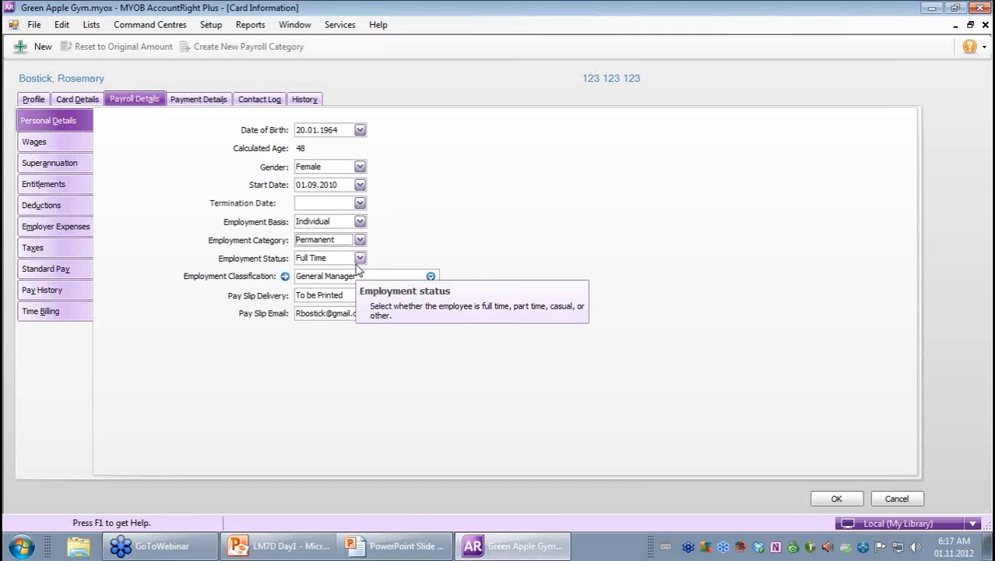
click(359, 259)
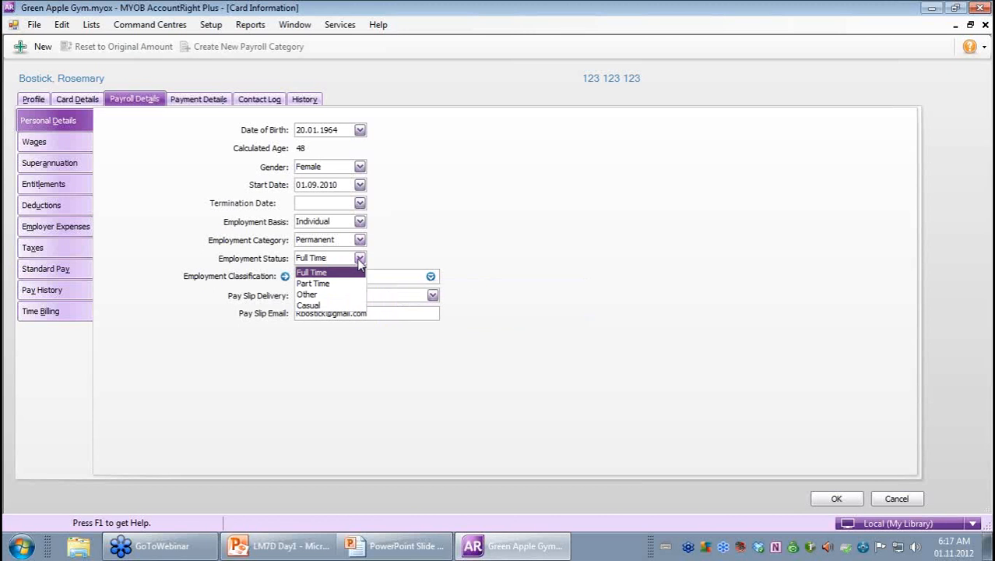
click(359, 260)
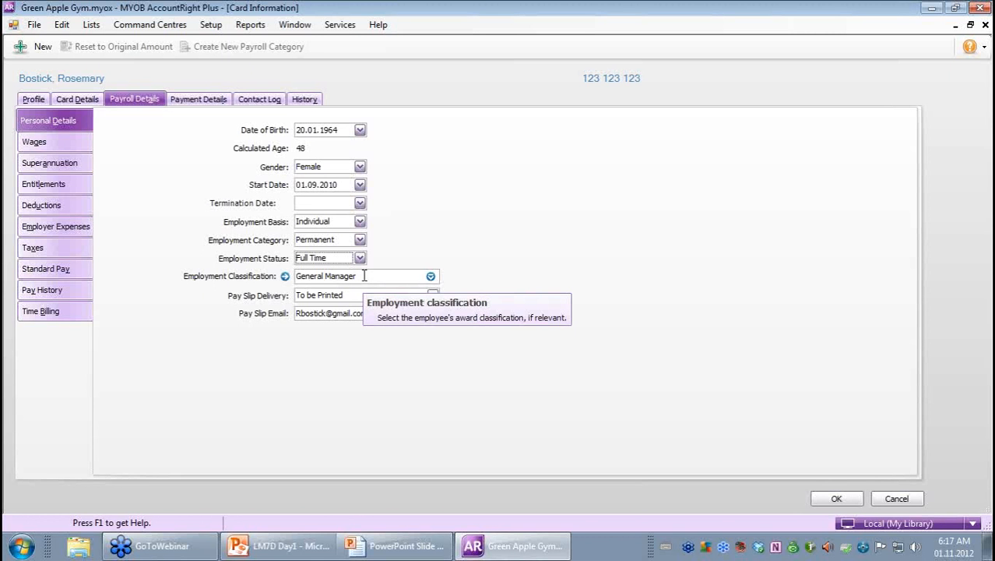
click(430, 277)
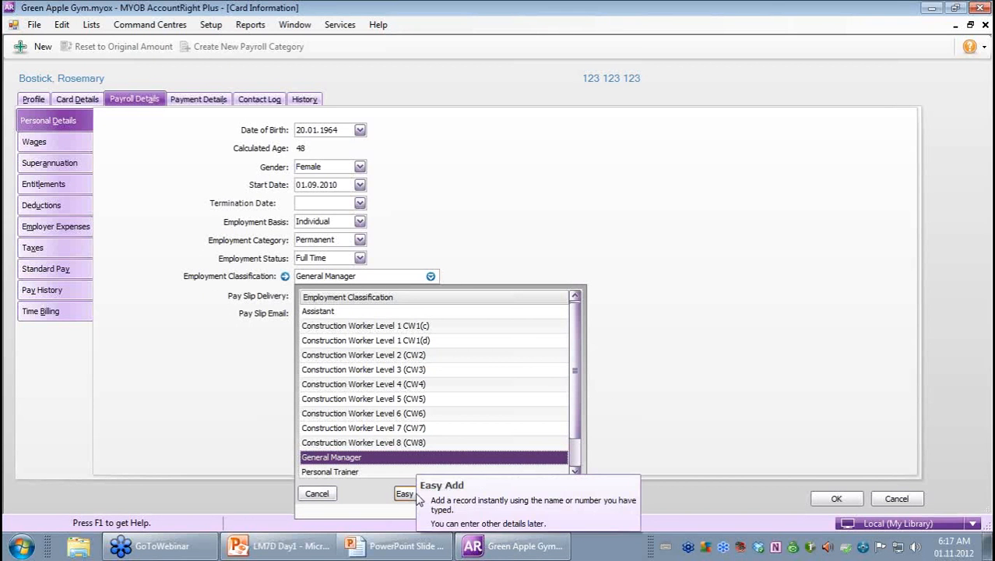
click(671, 335)
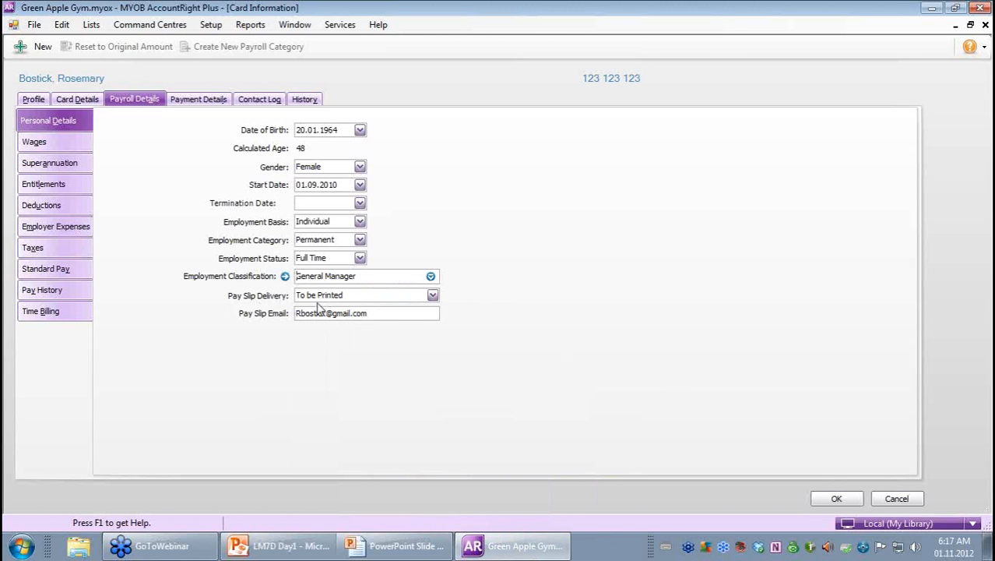
- Set the pay slip delivery to To be Emailed and compare the pay slip email with the profile's email
click(432, 296)
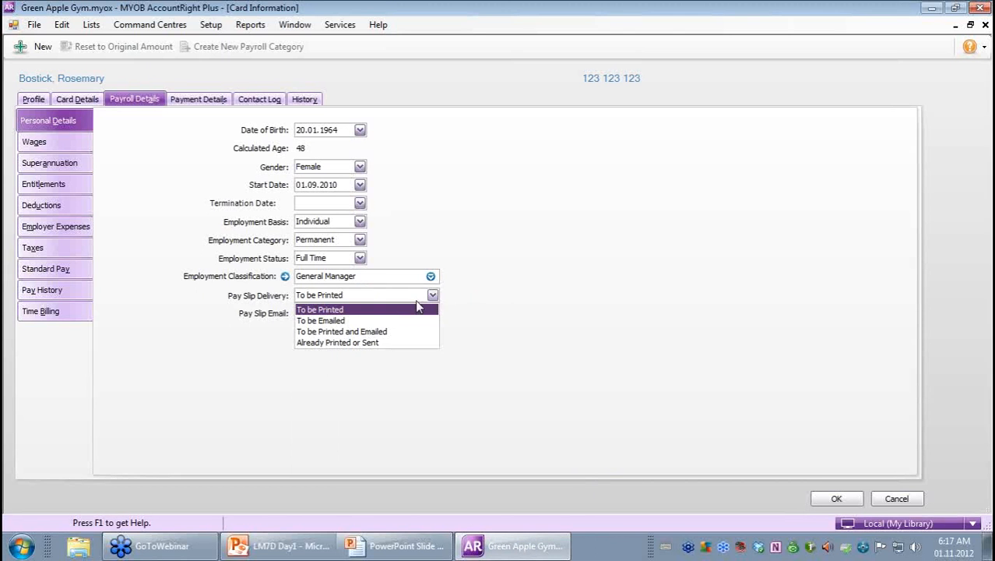
click(394, 321)
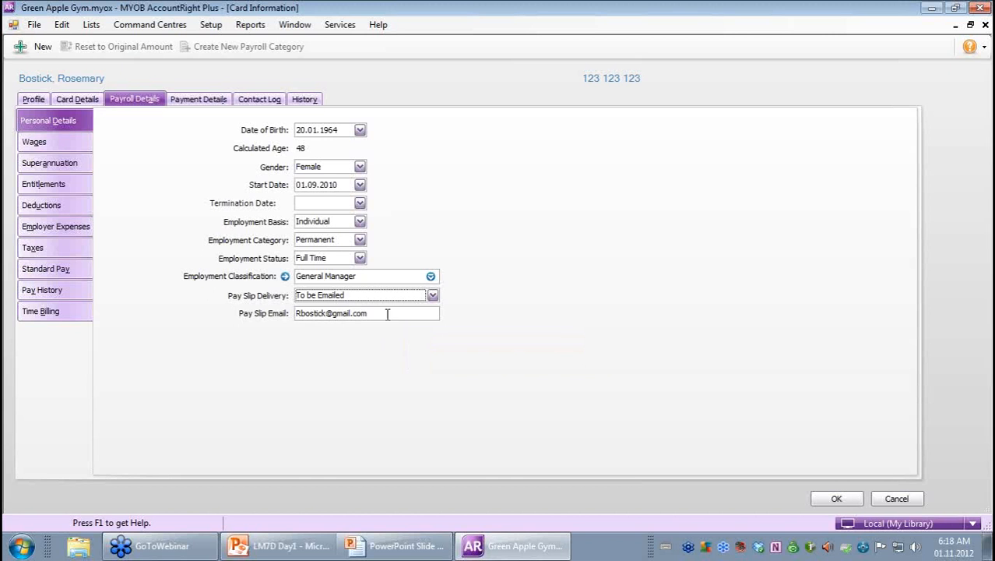
click(33, 100)
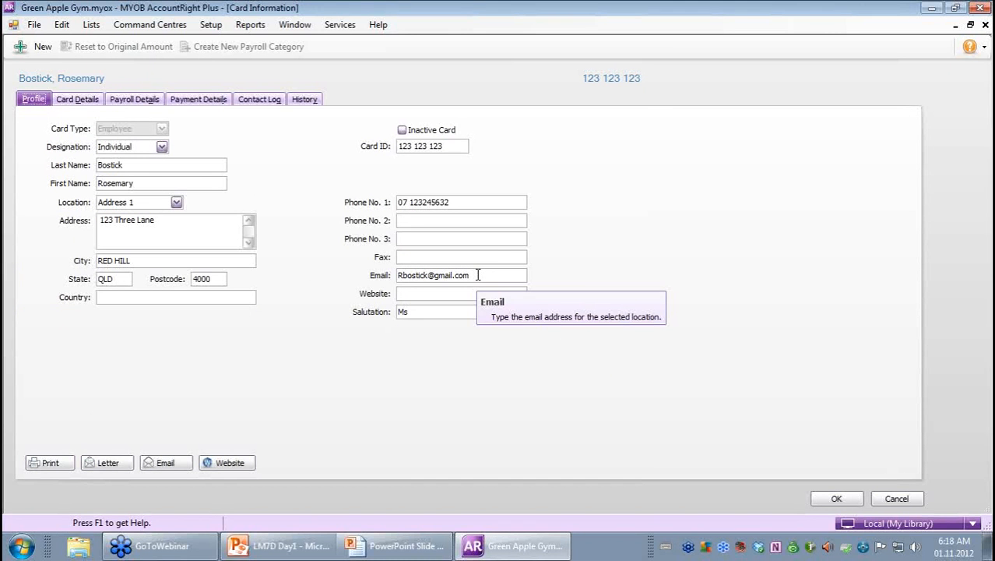
click(150, 101)
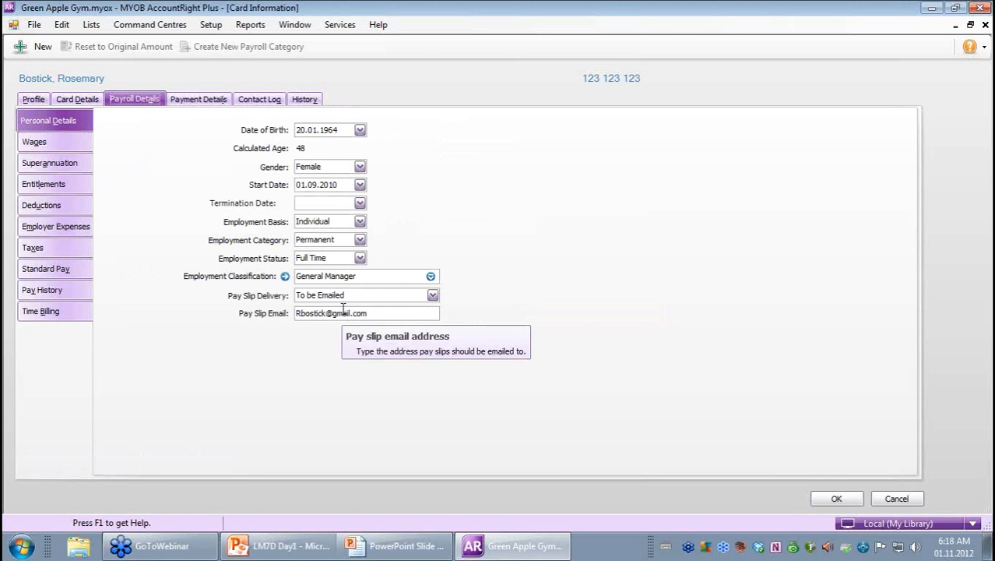
- Try a Salary pay basis with an annual salary of $60,000.00 in the employee's wages details
click(65, 151)
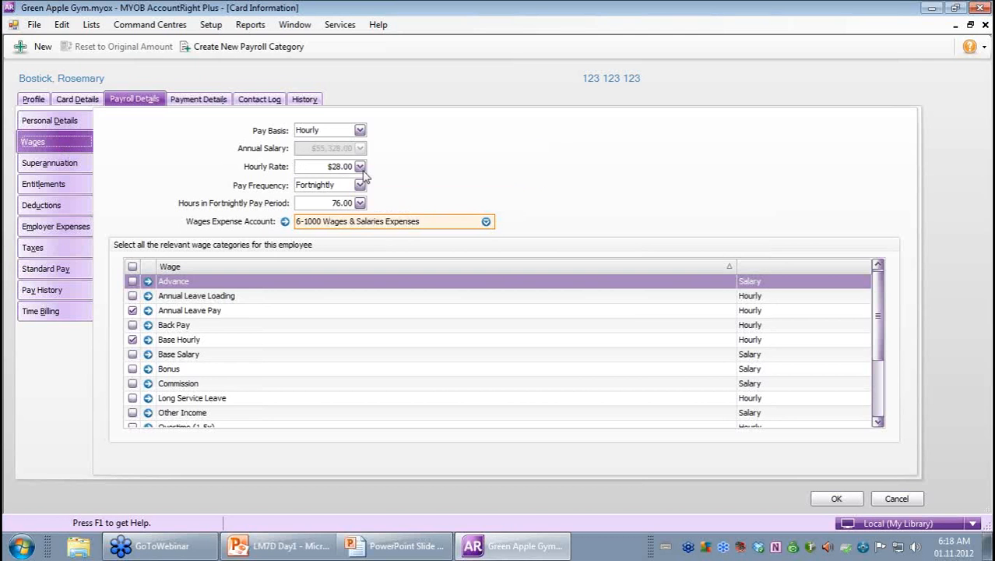
click(360, 131)
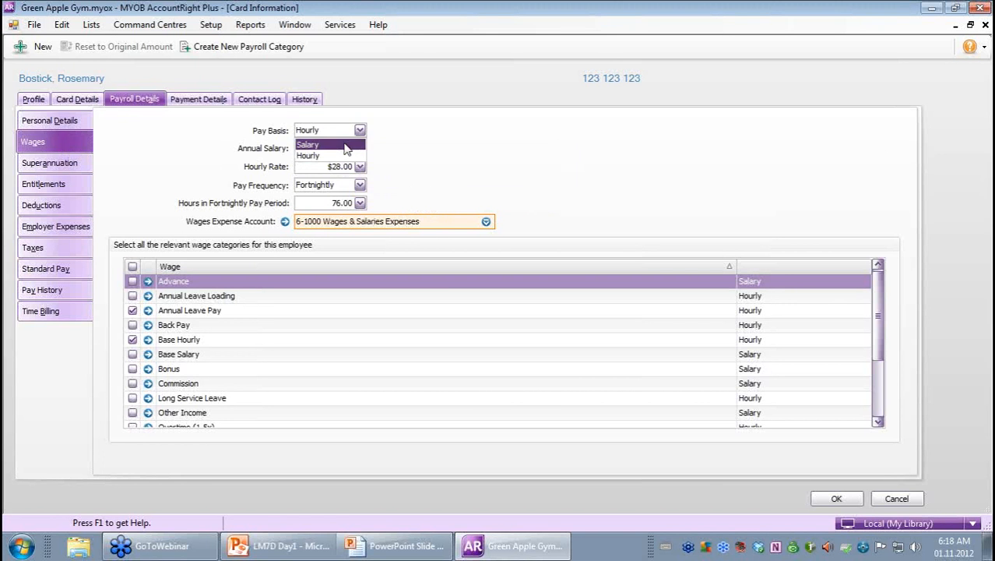
click(346, 145)
drag(314, 150, 746, 127)
text(60,000.0)
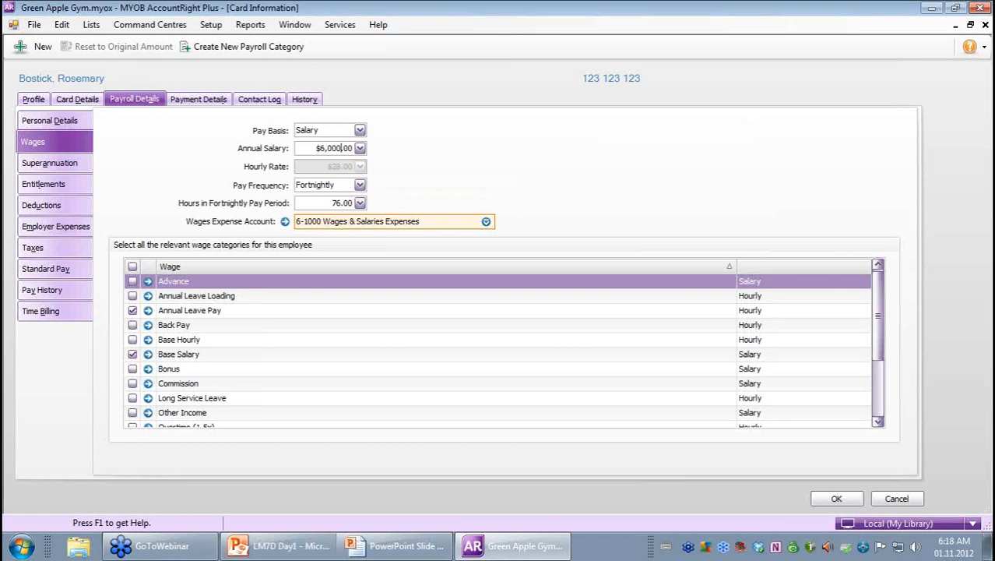
text(0)
key(Tab)
- Return the pay basis to Hourly and set the hourly rate to $28.00
click(360, 130)
click(331, 155)
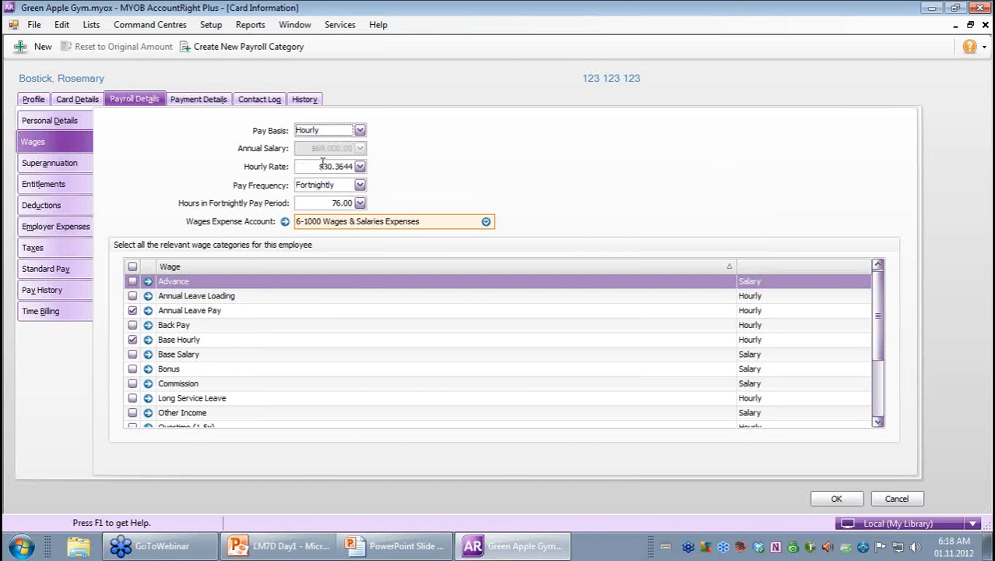
click(331, 166)
text(28.00)
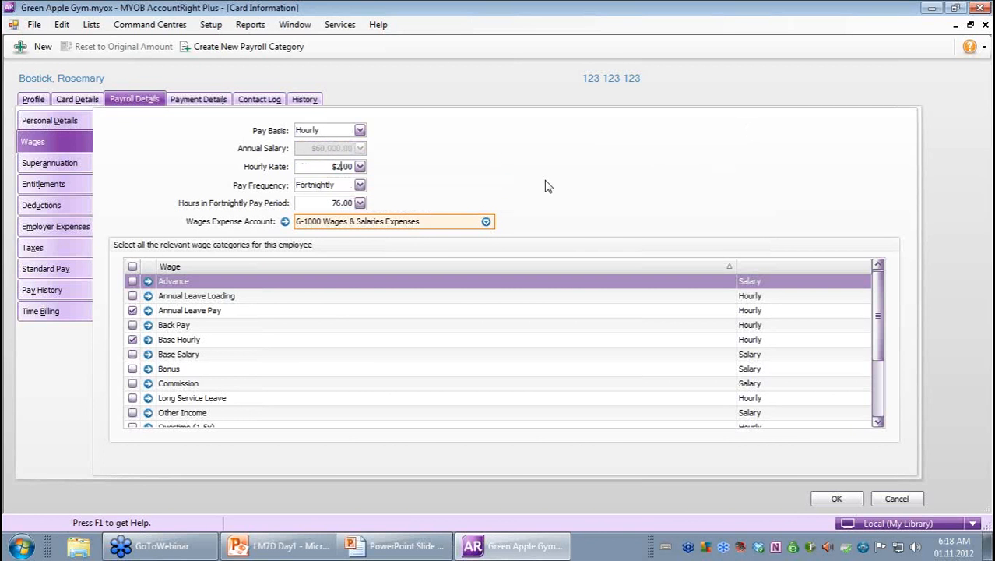
key(Tab)
- Review the wage categories selected for the employee and the superannuation fund and categories
drag(881, 335, 877, 380)
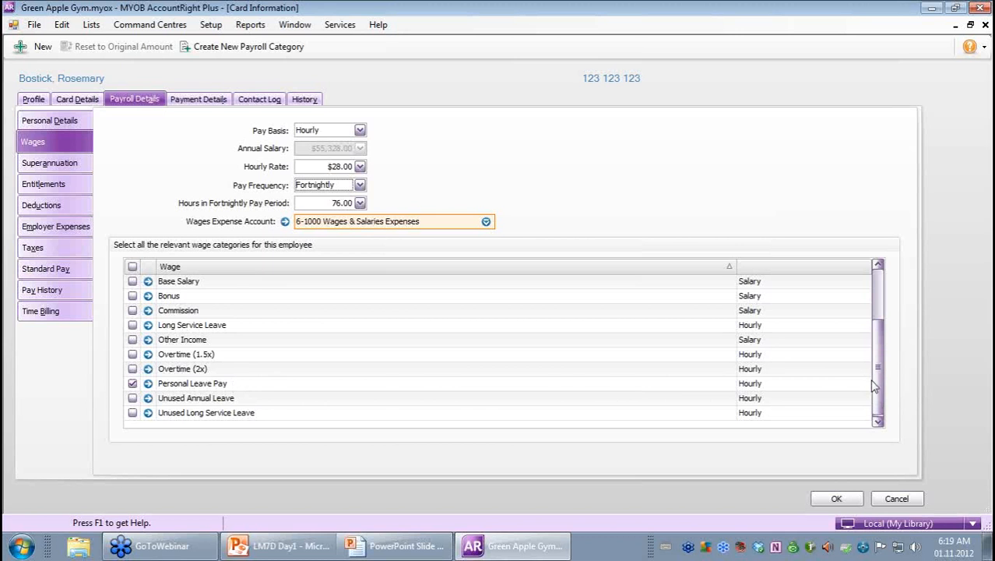
drag(873, 385, 886, 311)
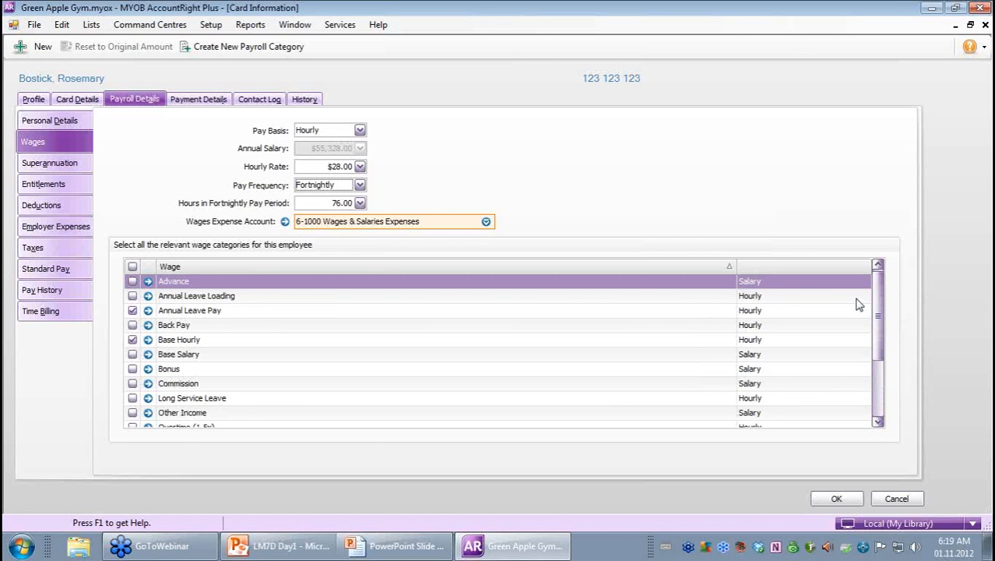
click(78, 165)
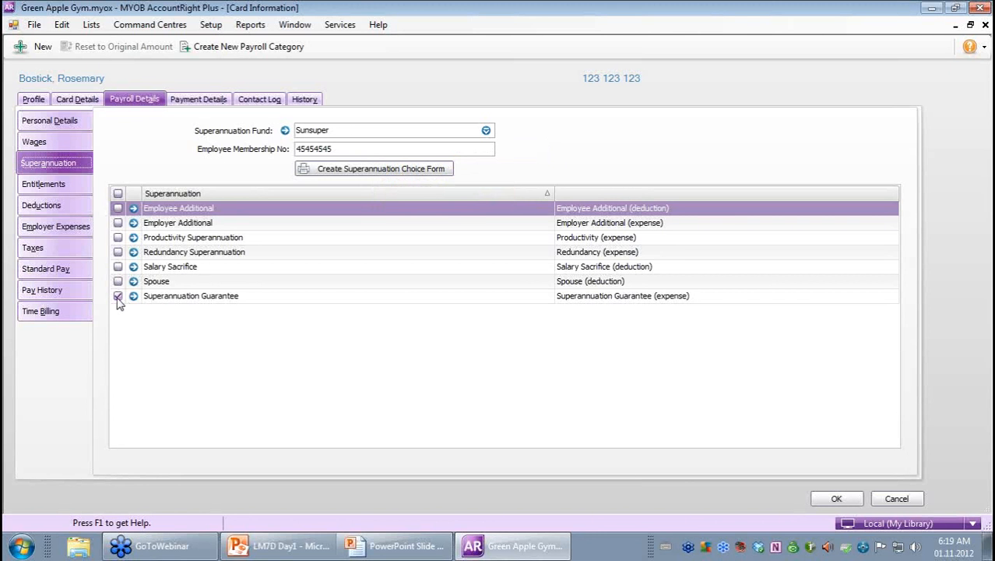
- Try a carry over of 50 for Annual Leave Accrual in the entitlements, and reset it to 0
click(74, 187)
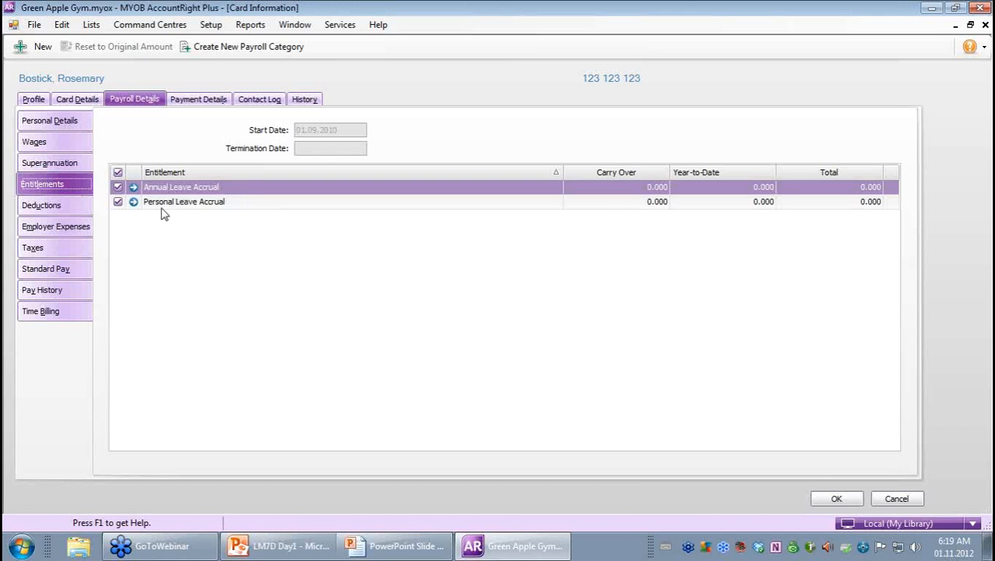
click(639, 187)
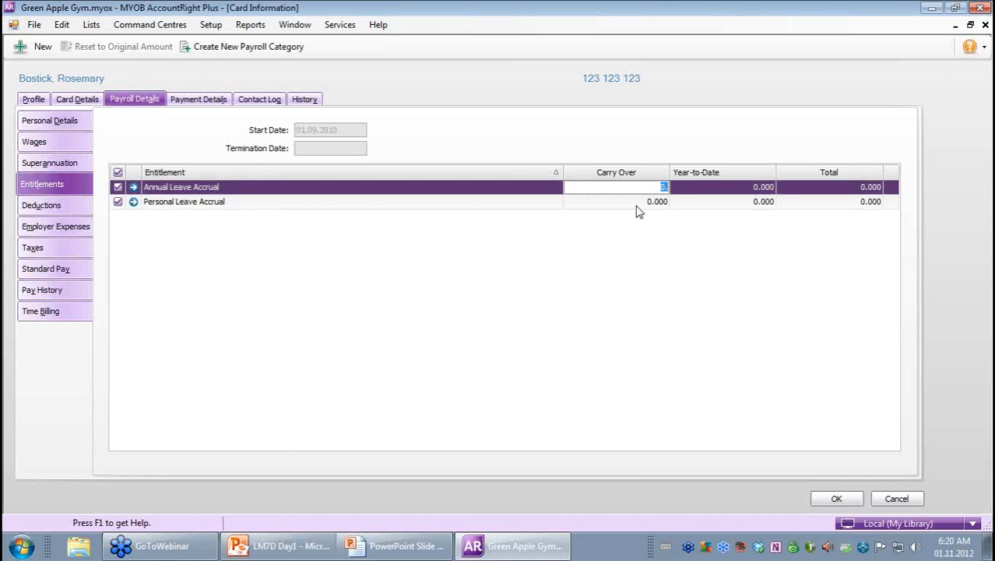
text(50)
key(Tab)
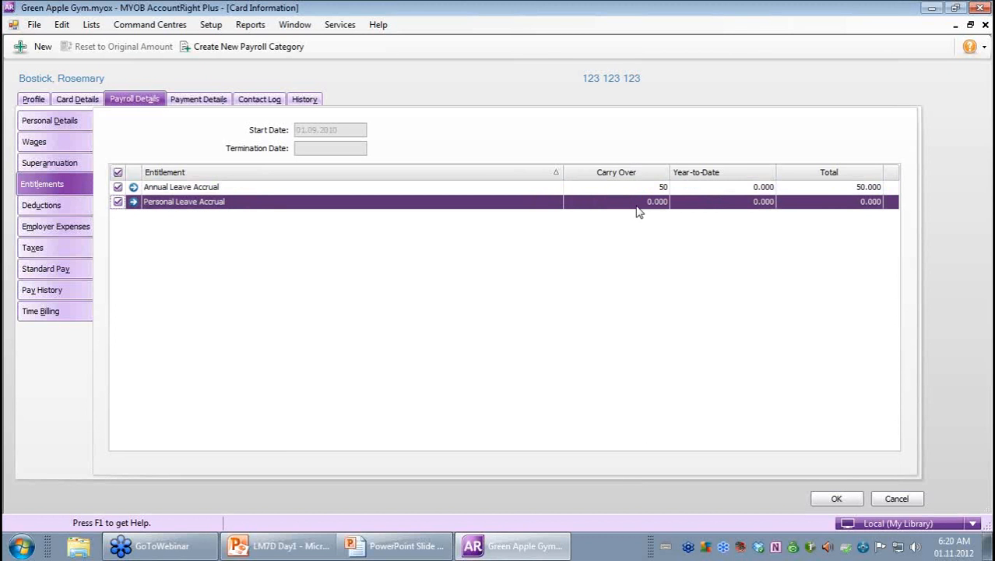
click(633, 189)
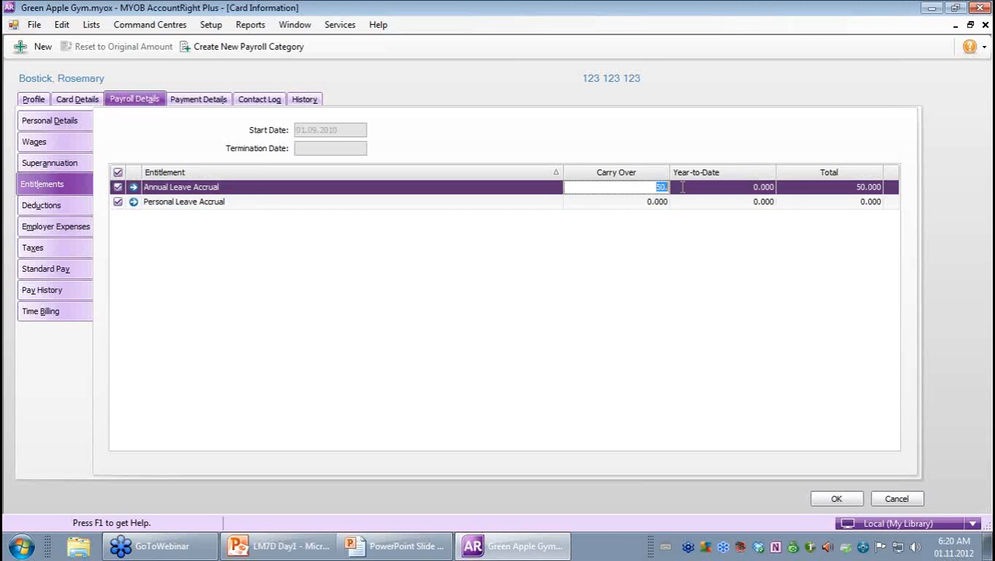
text(0)
key(Tab)
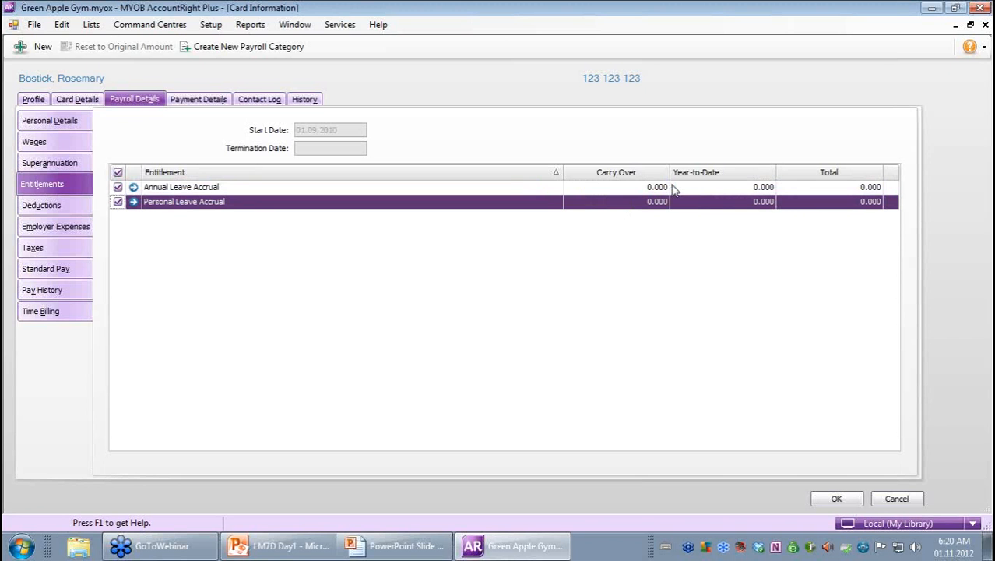
- Review the employee's deductions, employer expenses and tax settings
click(43, 207)
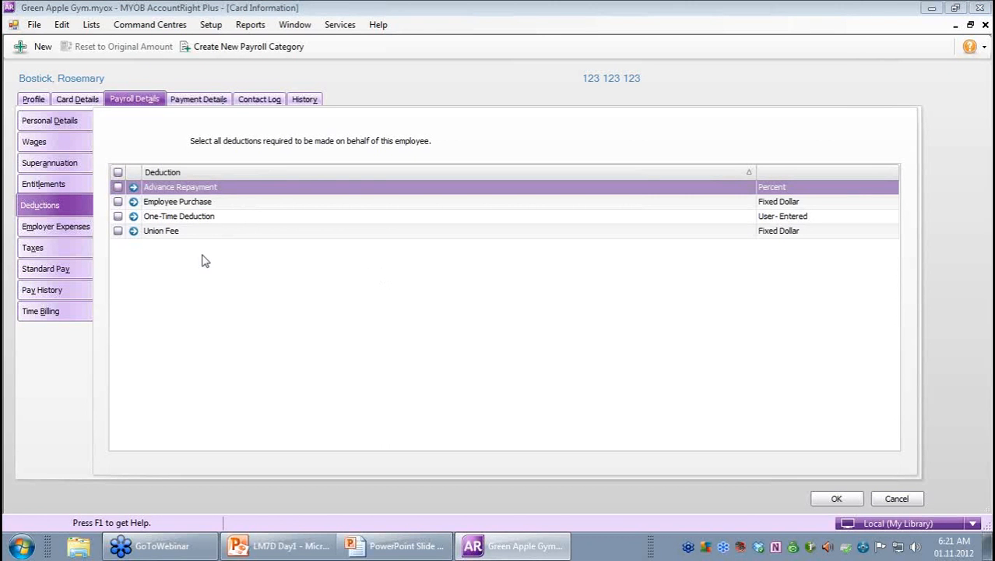
click(68, 233)
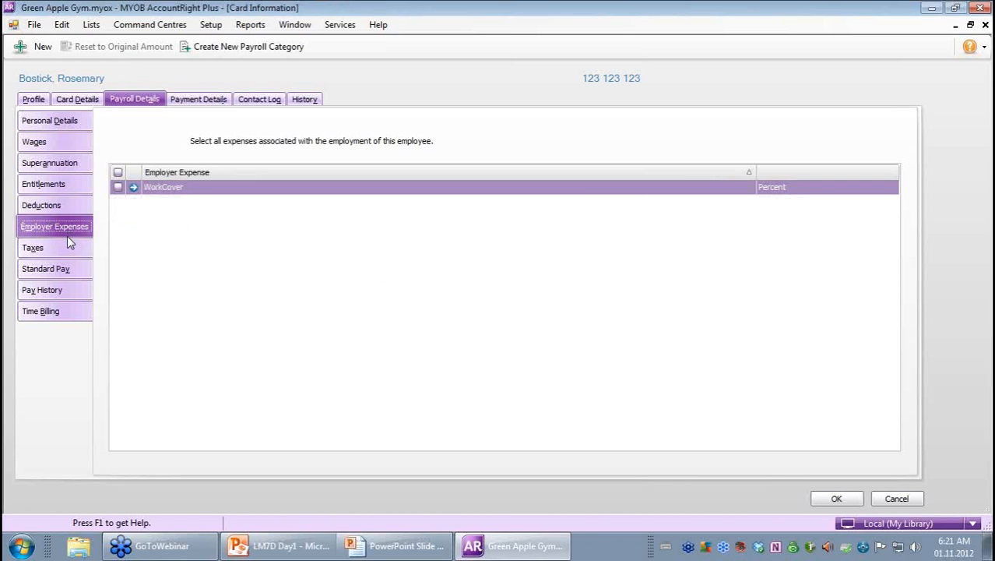
click(66, 250)
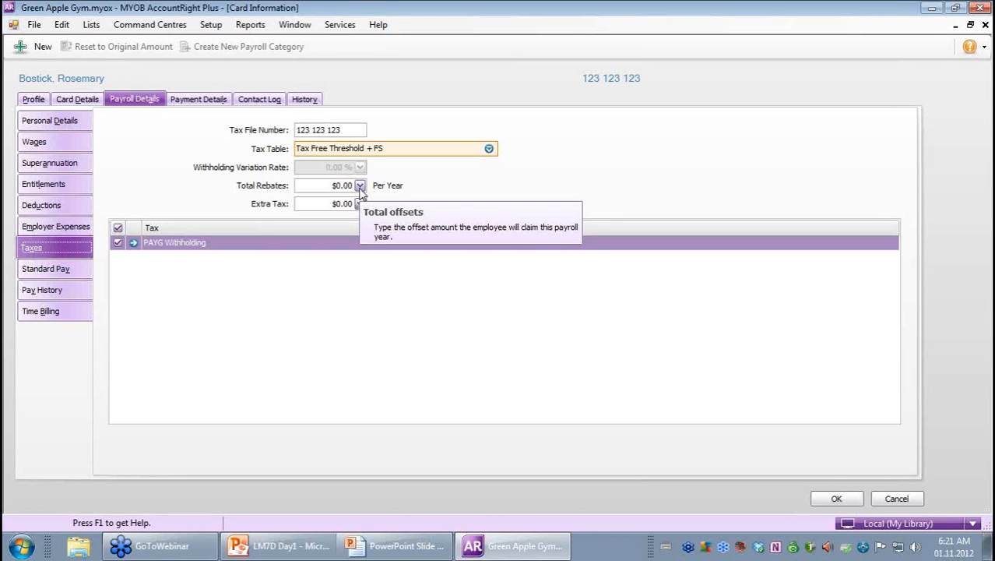
- Change the standard pay memo to "Pay" followed by the employee's full name
click(66, 267)
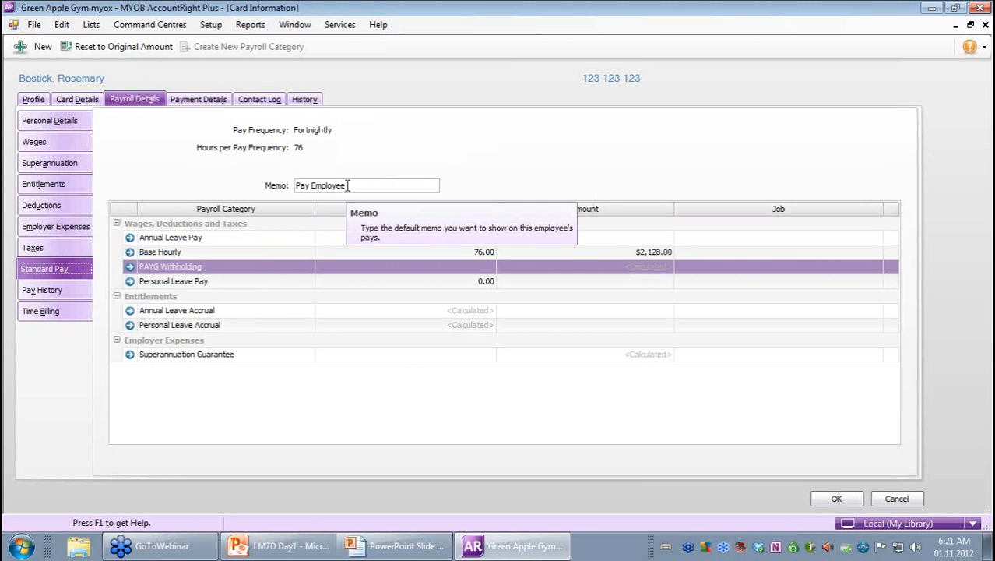
drag(348, 185, 314, 197)
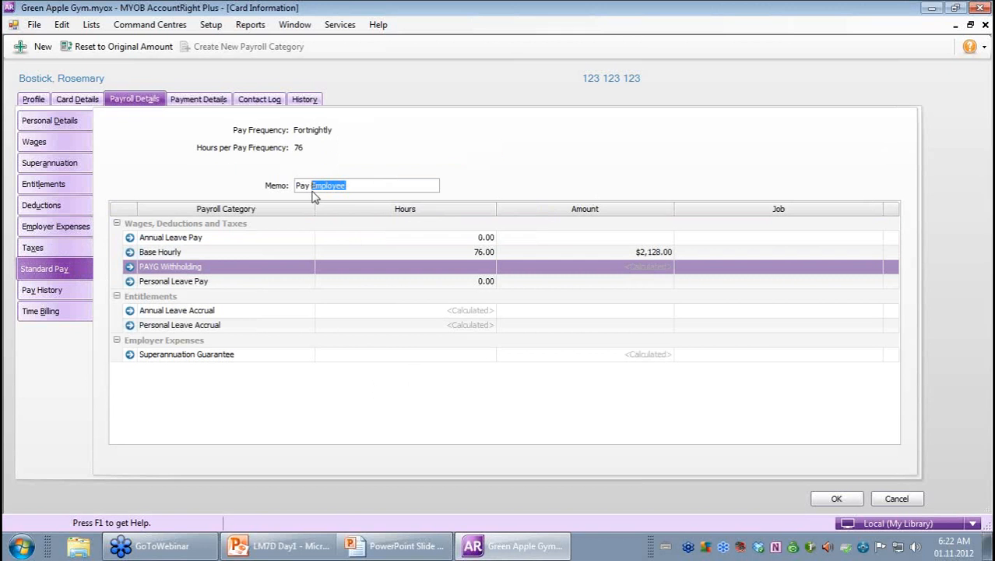
text(R)
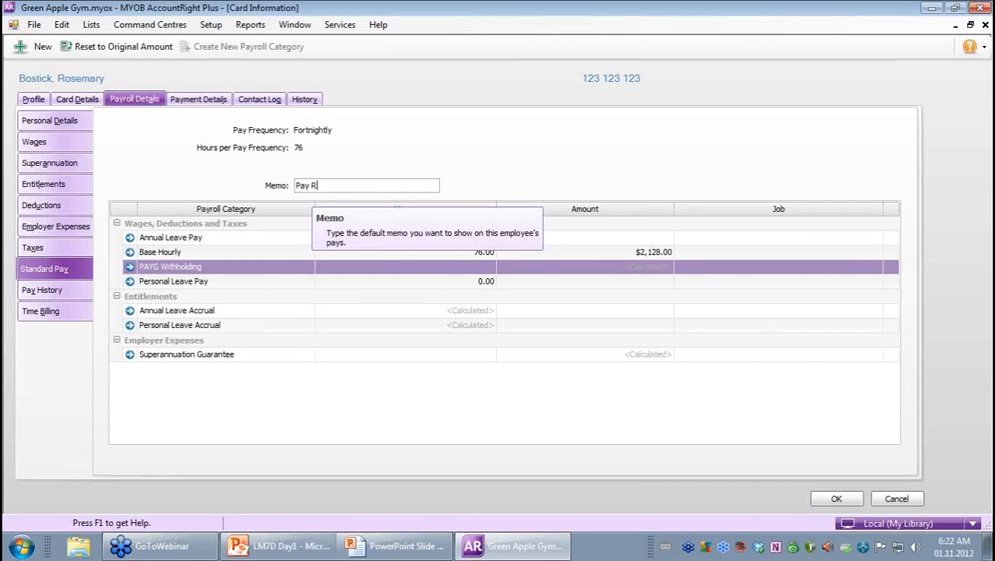
text(osemary Bostick)
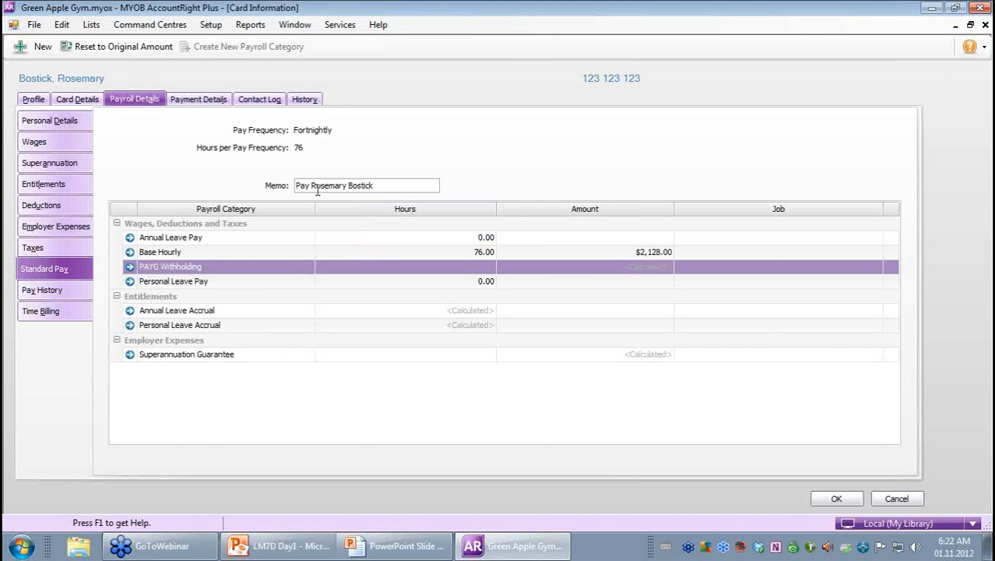
- Show the employee's pay history for Year-to-Date
click(32, 297)
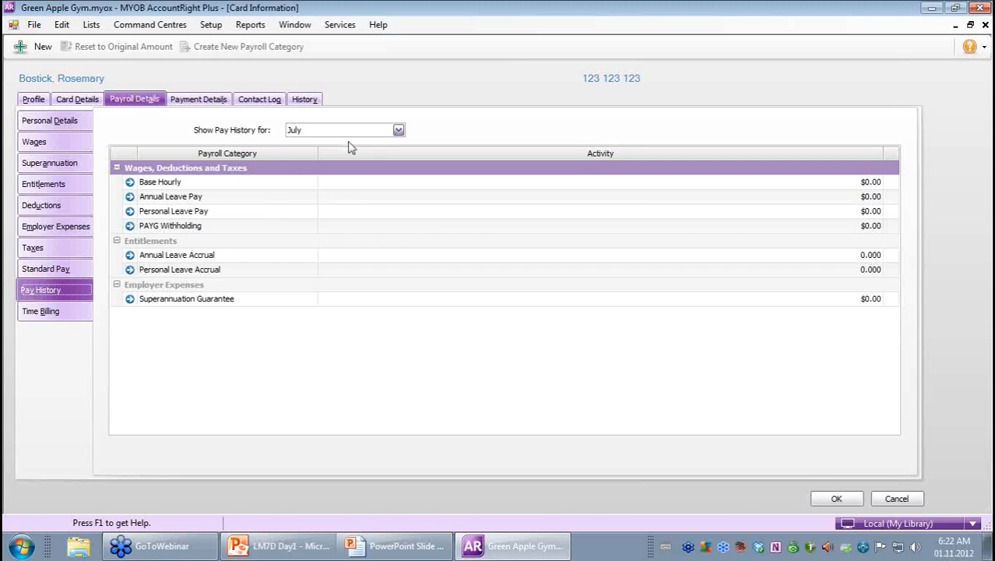
click(398, 130)
drag(400, 161, 399, 191)
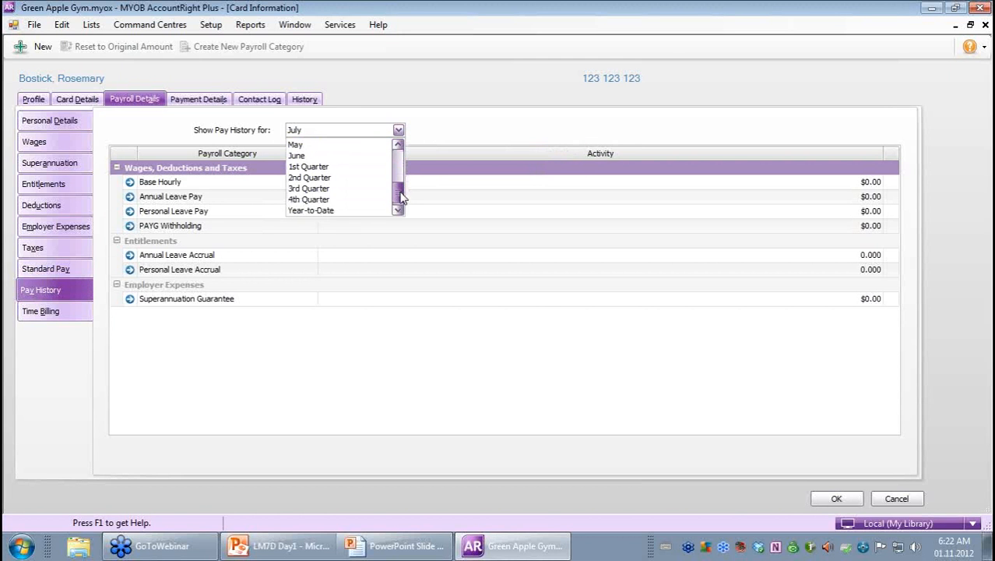
click(355, 211)
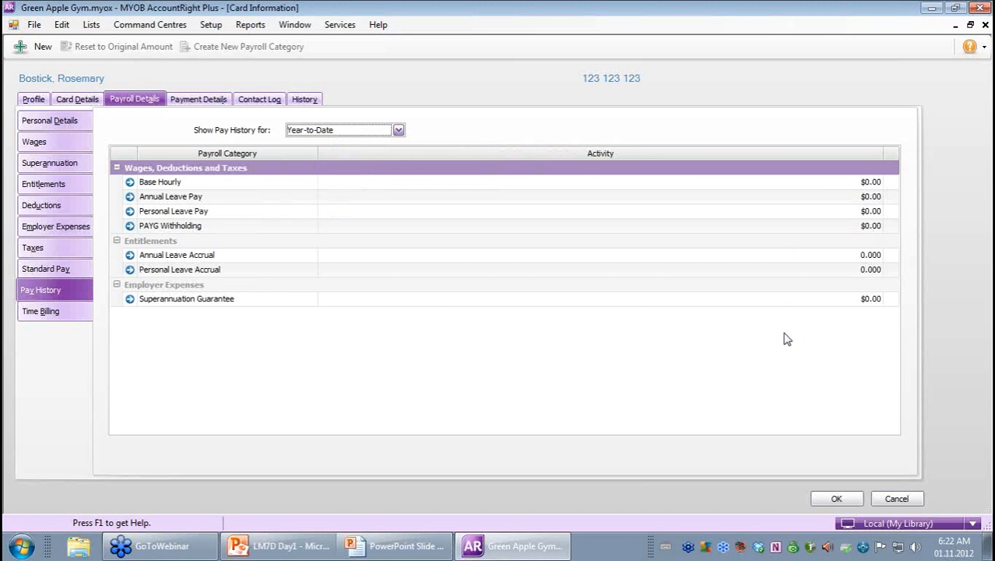
- Check the employee's time billing rates and the payment method in the payment details
click(84, 319)
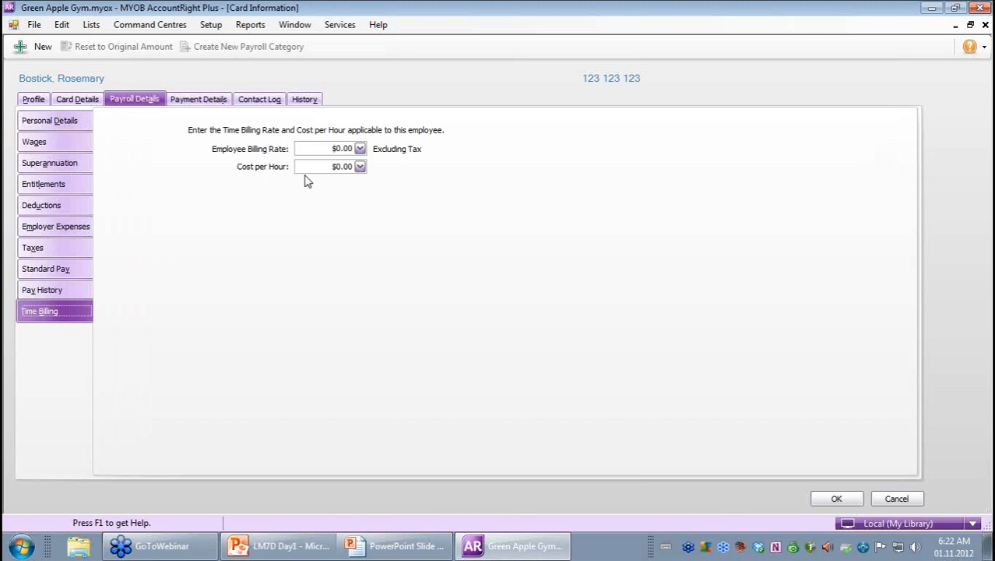
click(209, 108)
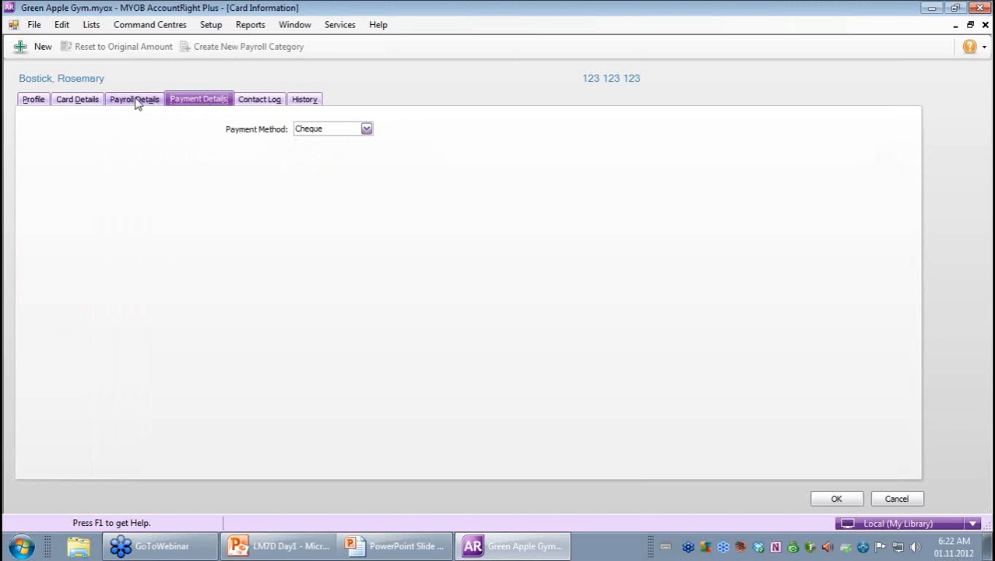
- Try the Electronic payment method with net pay distributed among 3 employee bank accounts
click(366, 129)
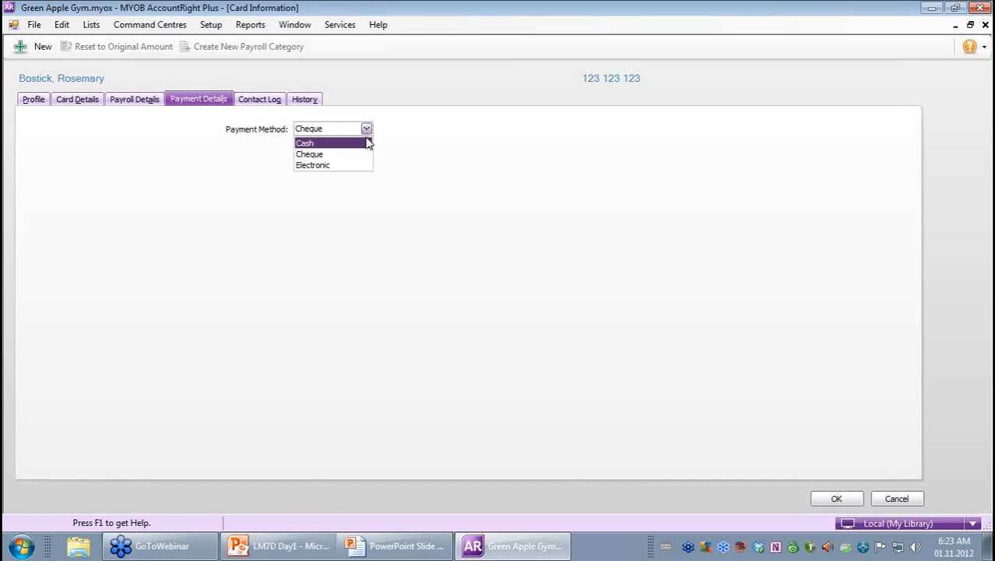
click(343, 164)
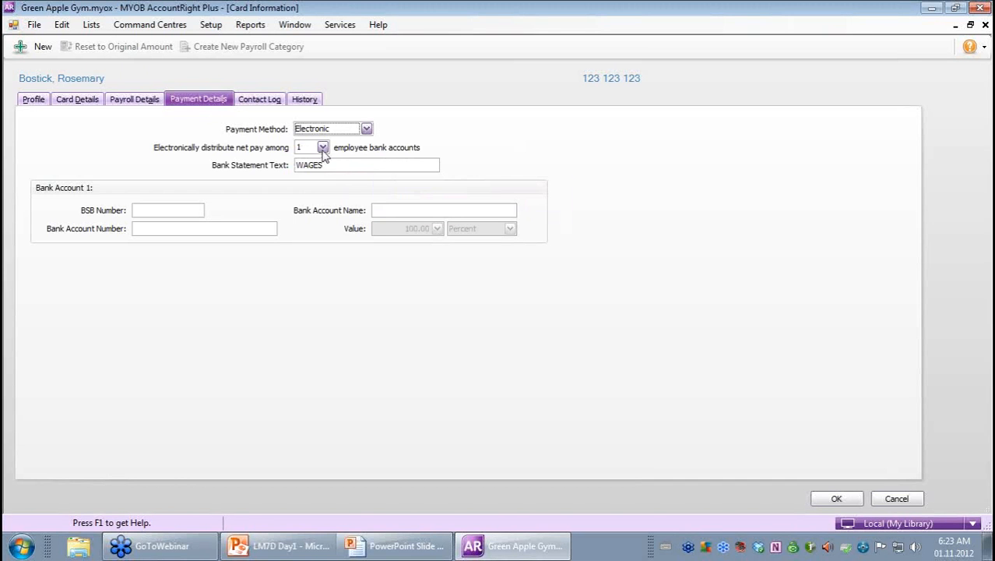
click(323, 147)
click(310, 184)
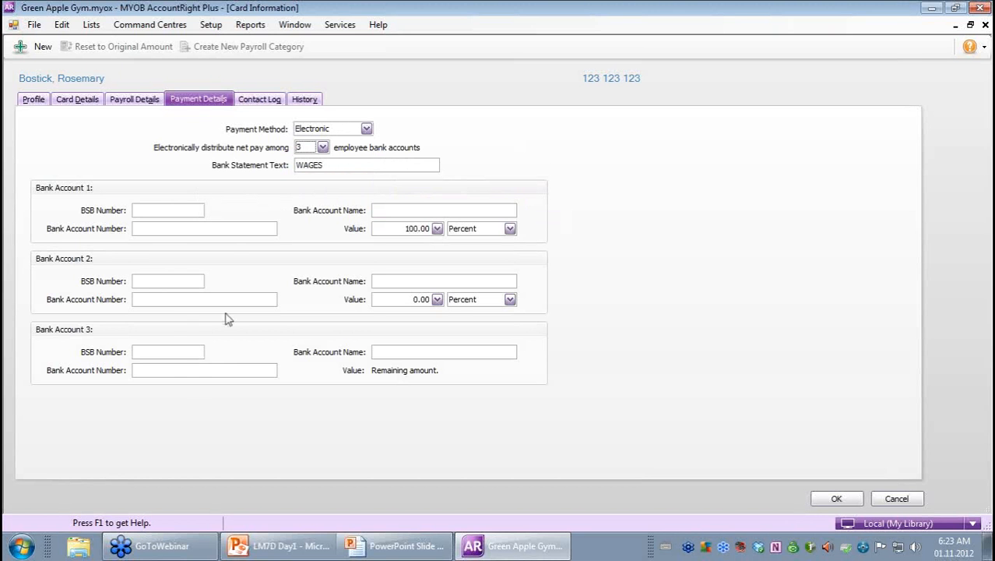
- Return the net pay distribution to 1 bank account and restore Cheque as the payment method
click(322, 148)
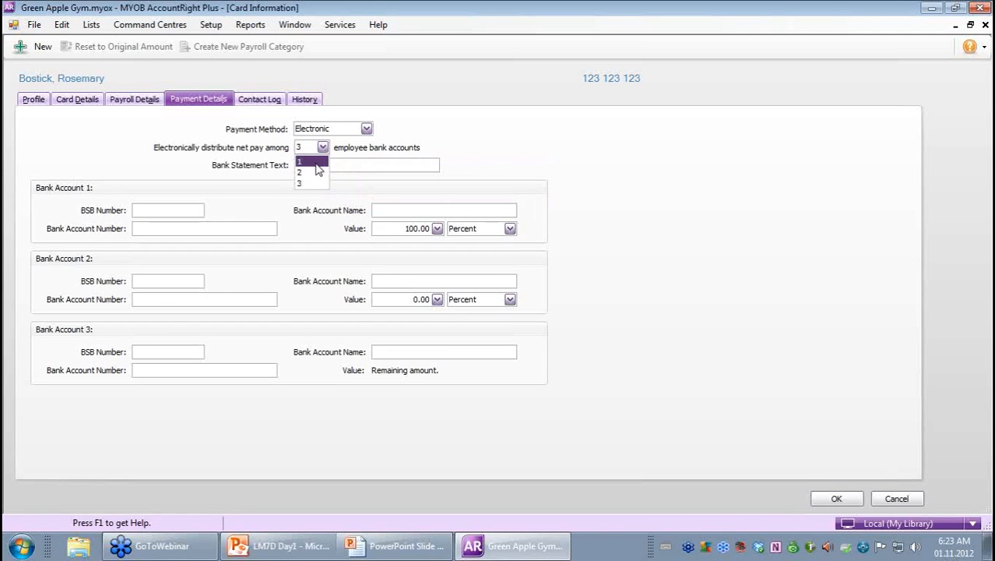
click(310, 162)
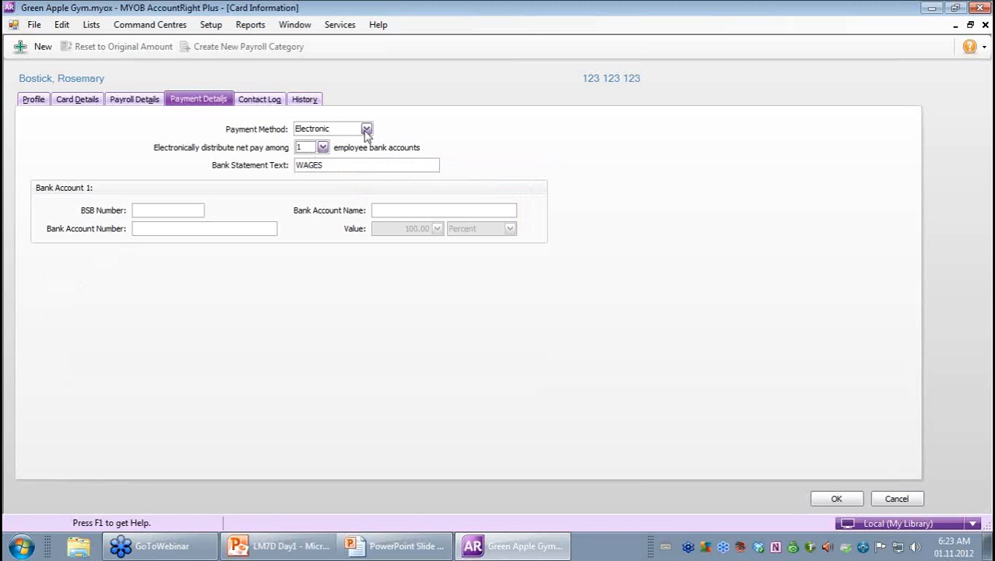
click(366, 129)
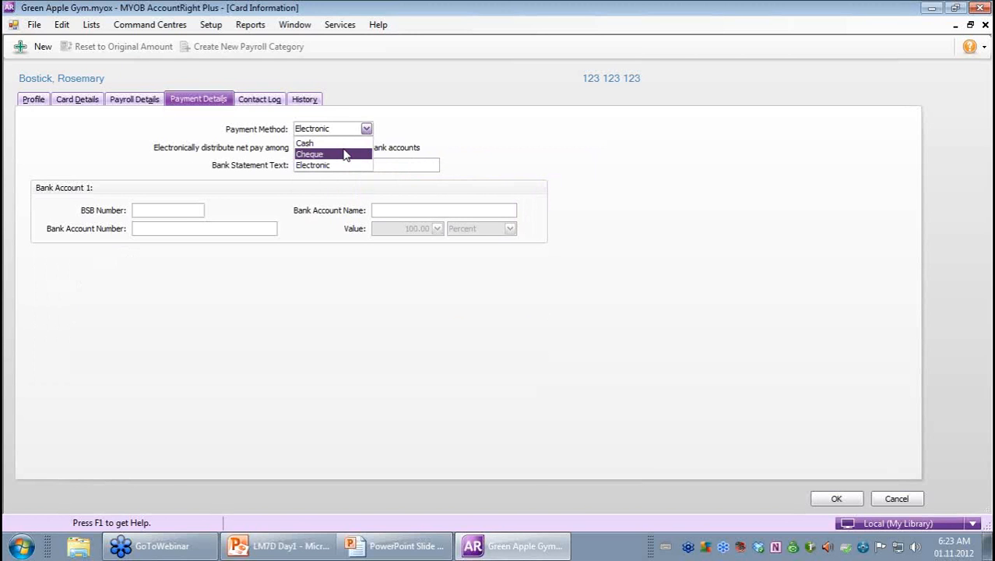
click(347, 154)
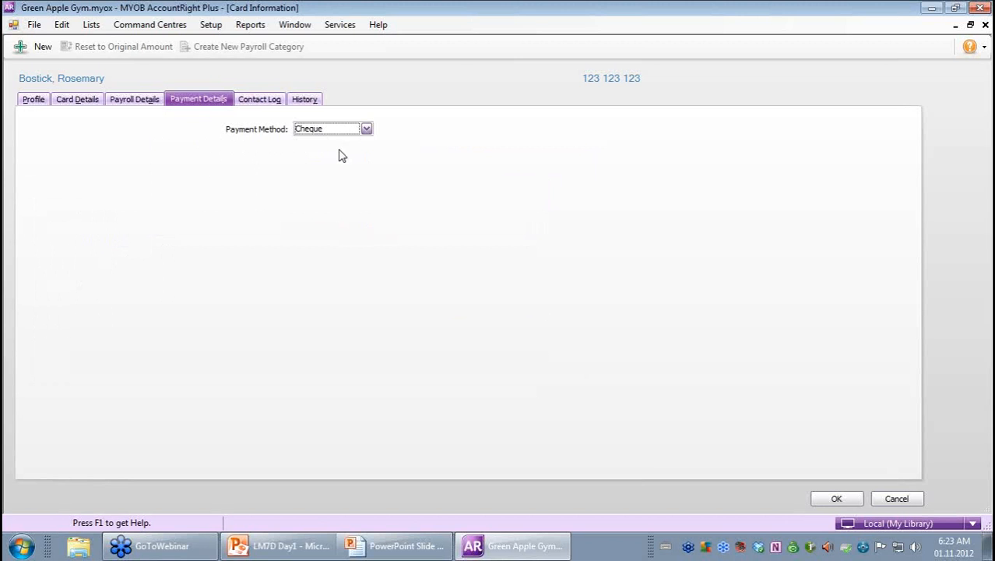
- Record a contact log entry for the employee with the note "she is away on biz in Cairns" and recontact date 01.10.2012
click(259, 101)
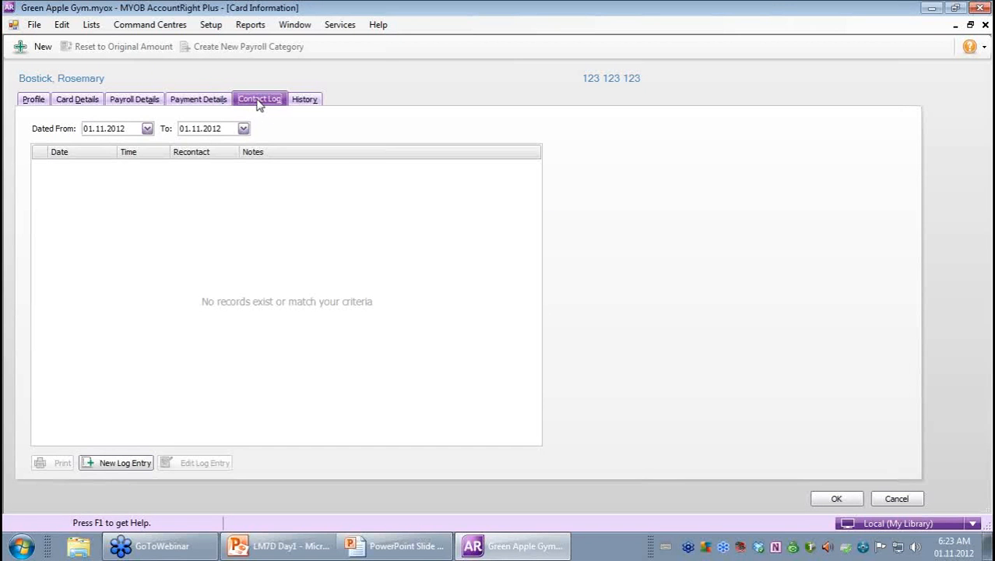
click(127, 465)
click(214, 186)
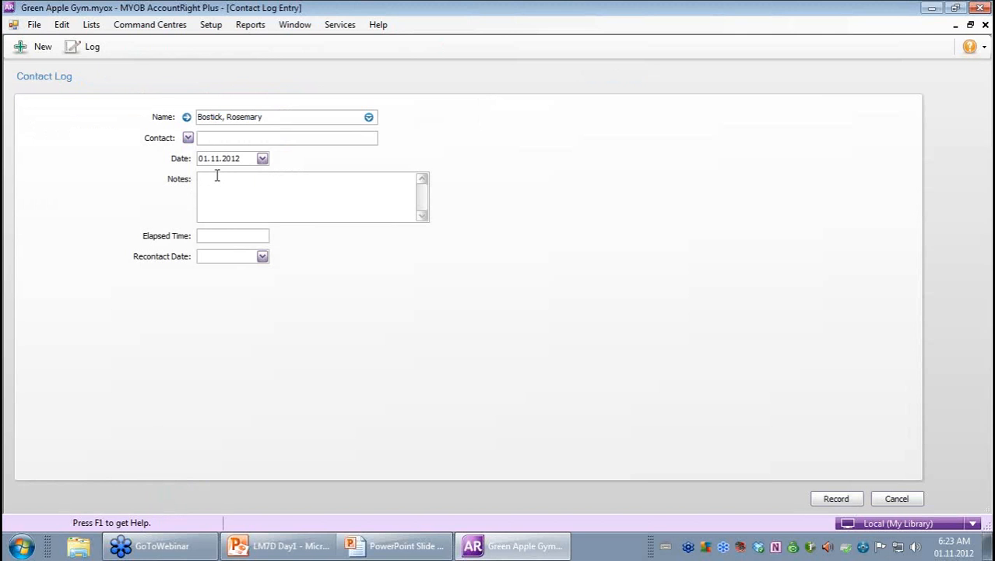
text(she is away on biz in Cairns)
click(263, 257)
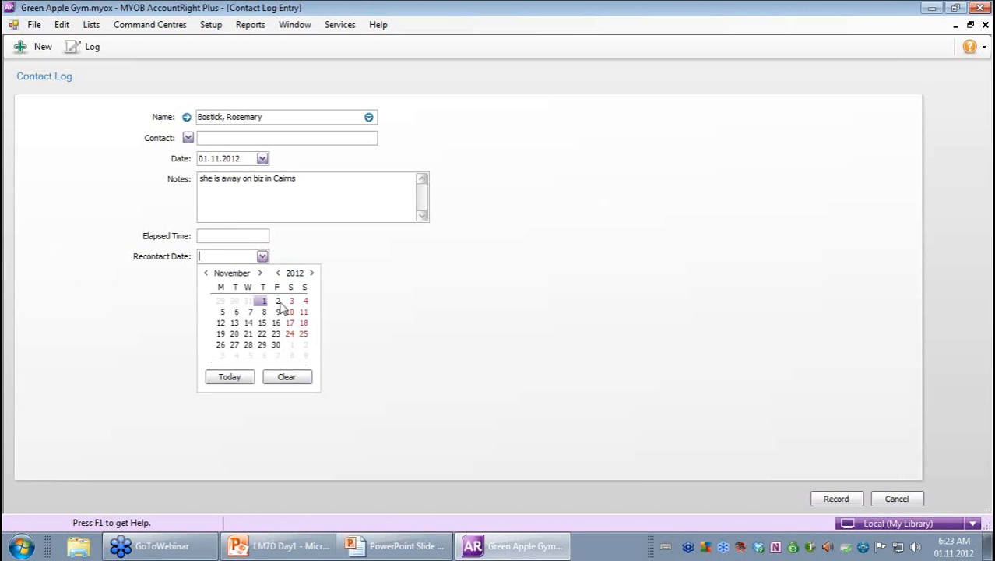
click(206, 274)
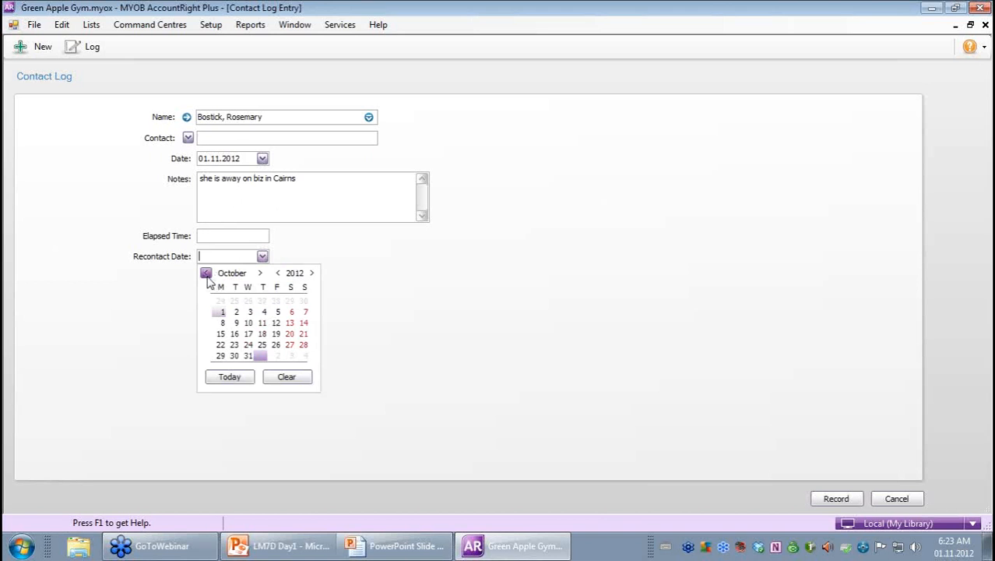
click(223, 311)
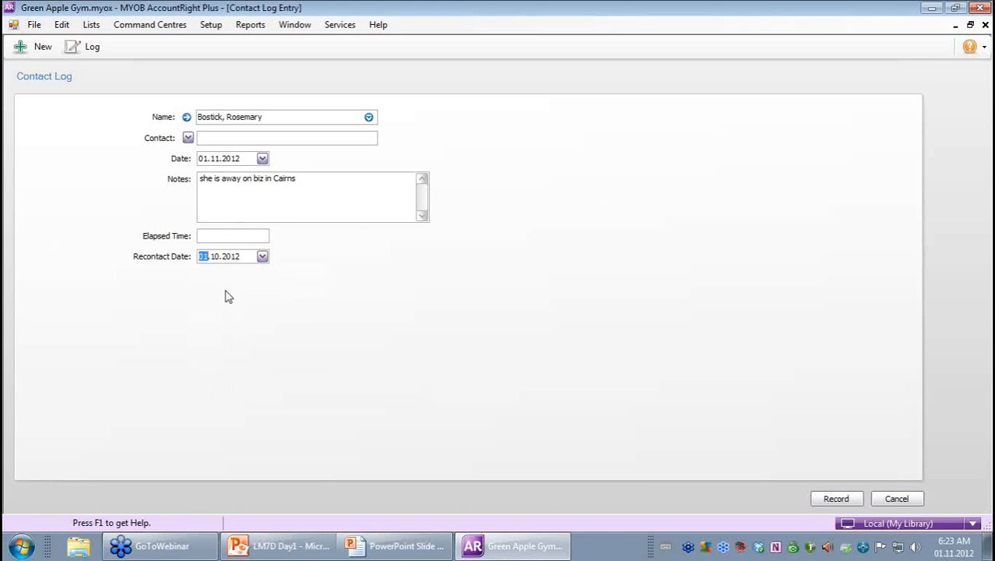
click(830, 499)
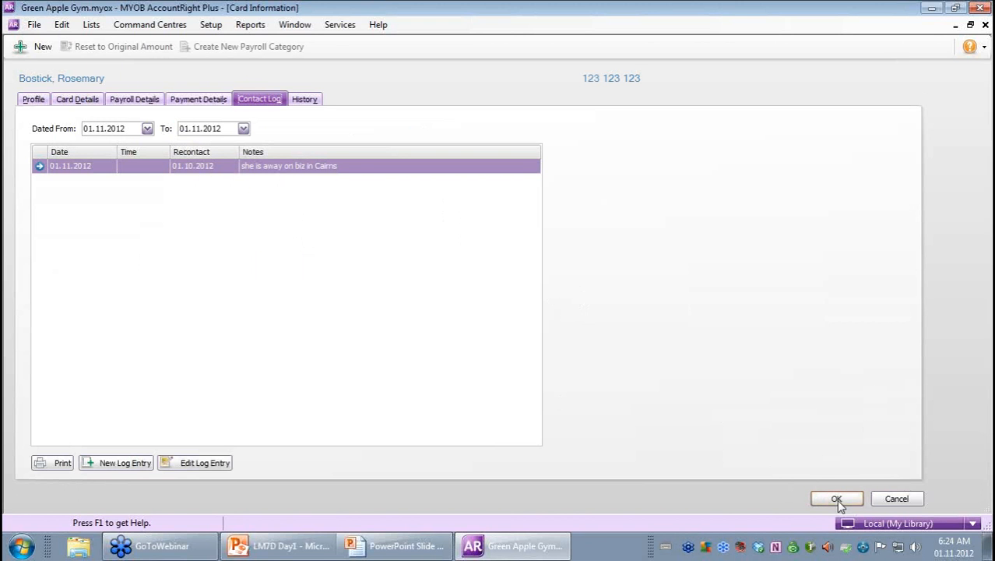
- Browse the employee's monthly history across several financial years and save the card
click(304, 100)
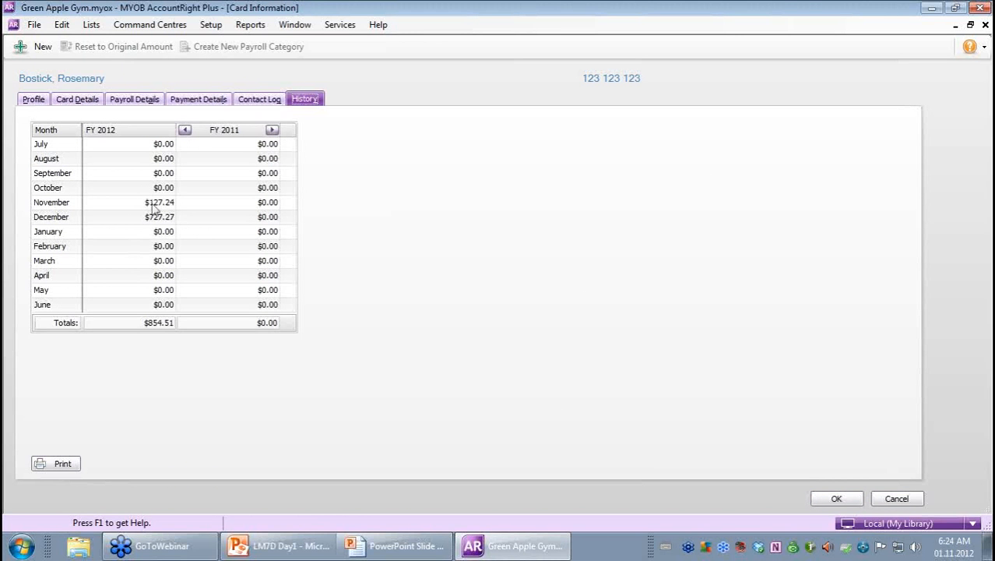
click(272, 130)
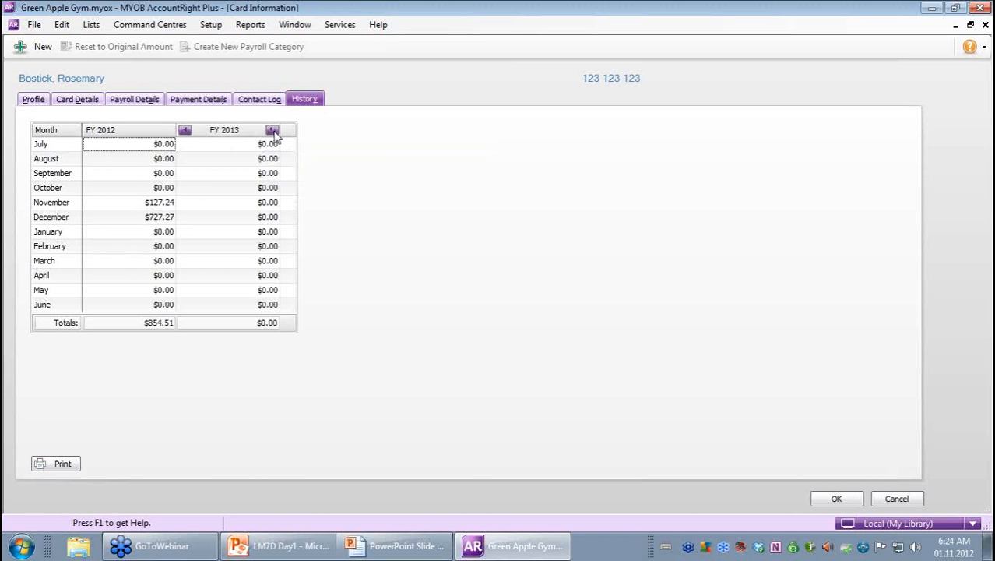
click(272, 130)
click(185, 130)
click(185, 130)
click(186, 130)
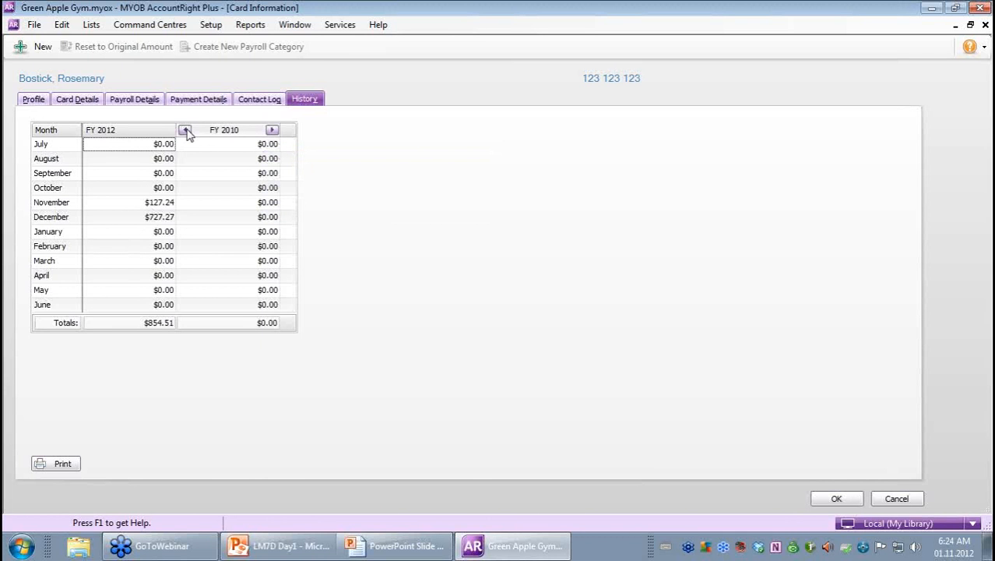
click(185, 130)
click(185, 130)
click(837, 499)
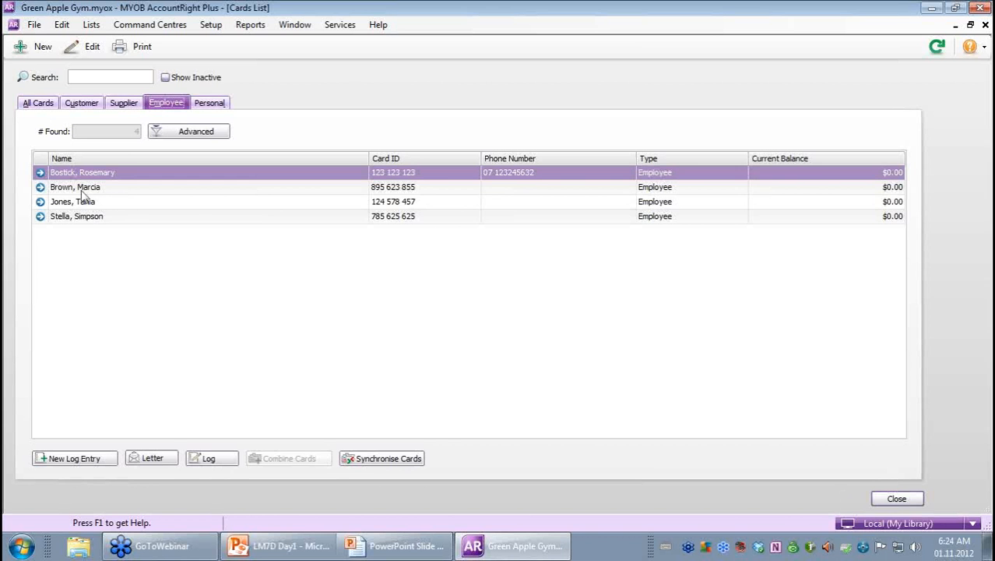
- Check the standard pay hours in the second listed employee's payroll details and close the card
click(39, 187)
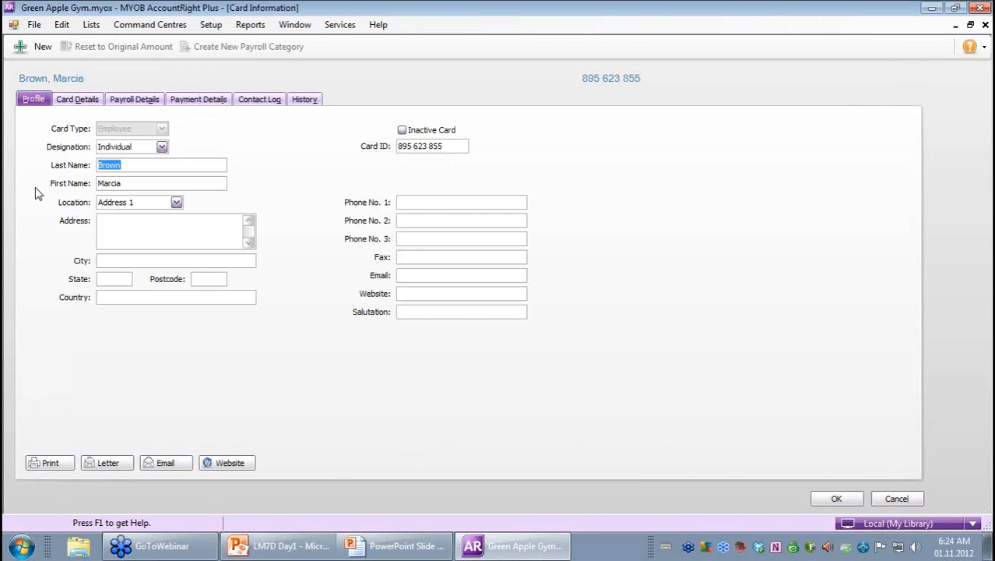
click(132, 100)
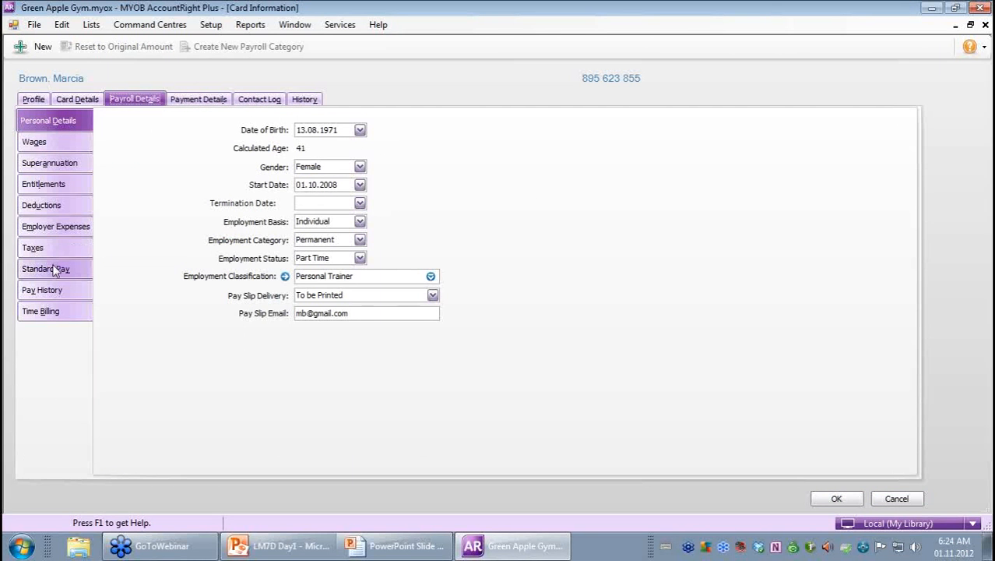
click(54, 270)
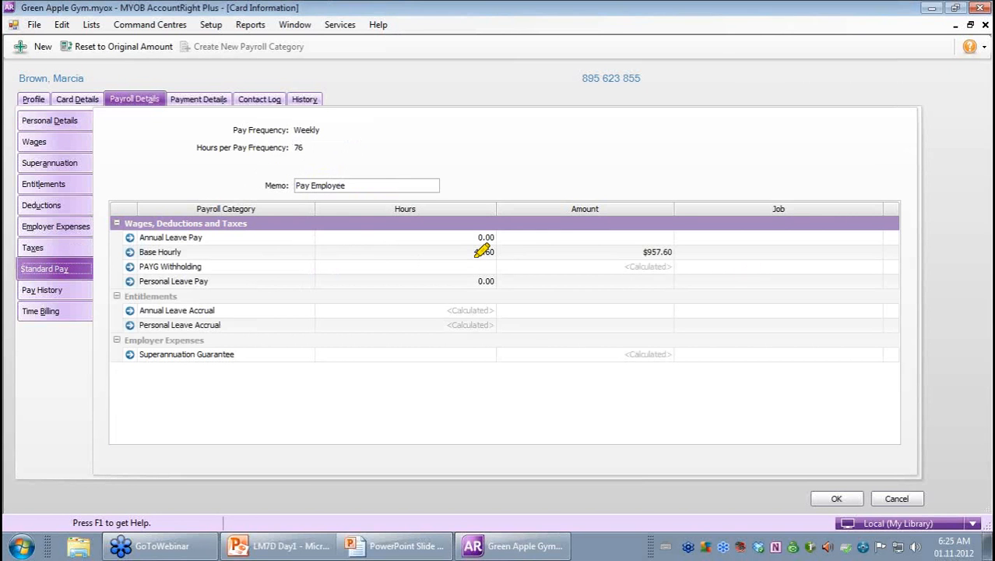
mouse_move(476, 257)
mouse_down()
mouse_move(508, 254)
mouse_move(462, 249)
mouse_move(496, 261)
mouse_up()
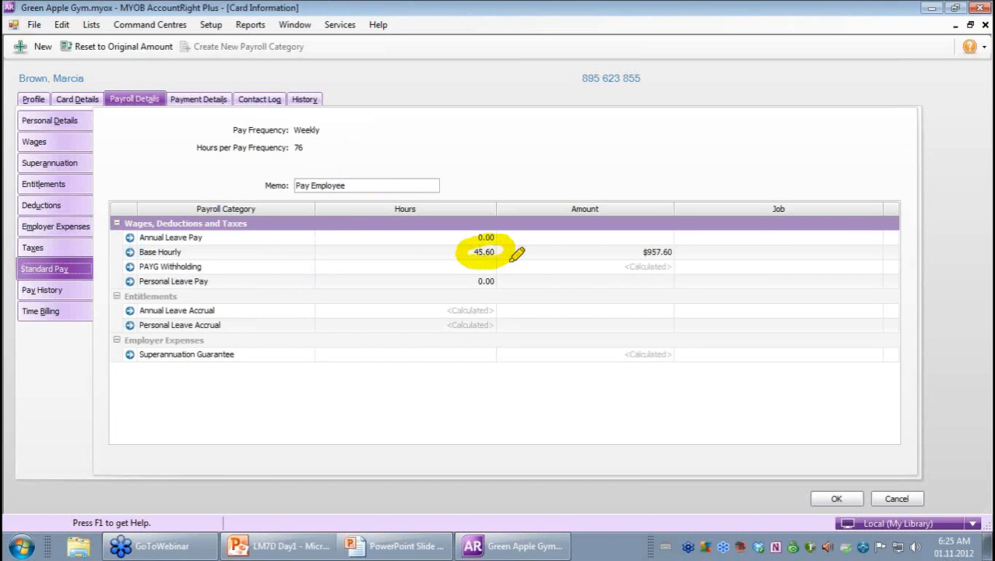
drag(296, 144, 302, 150)
click(835, 499)
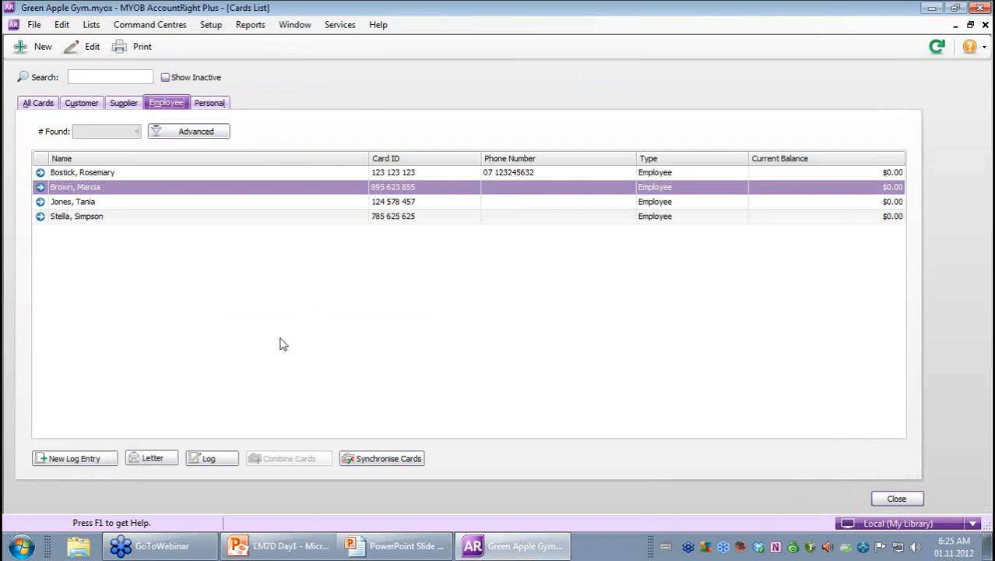
- Review the personal payroll details, standard pay hours and pay frequency of the last listed employee
click(42, 218)
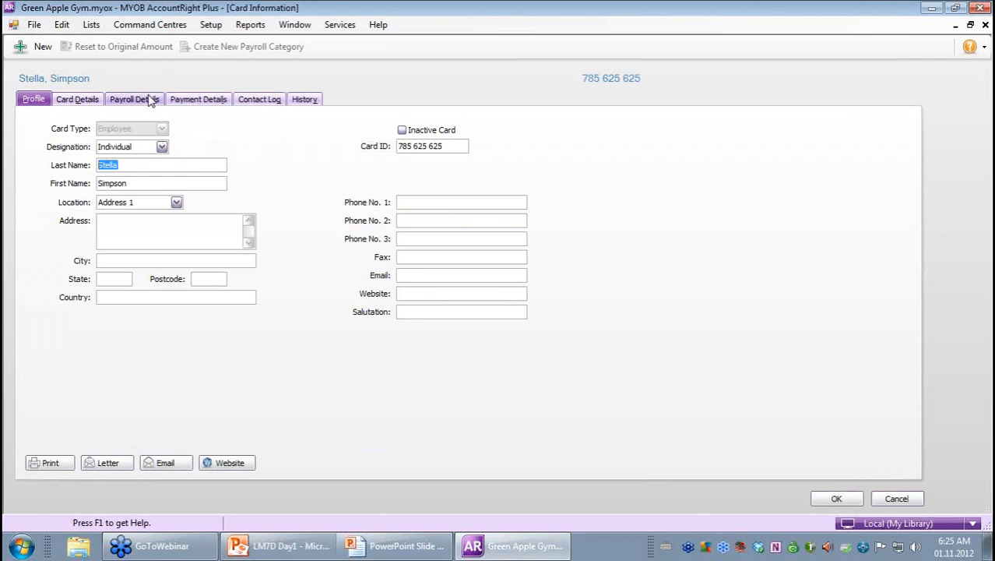
click(134, 99)
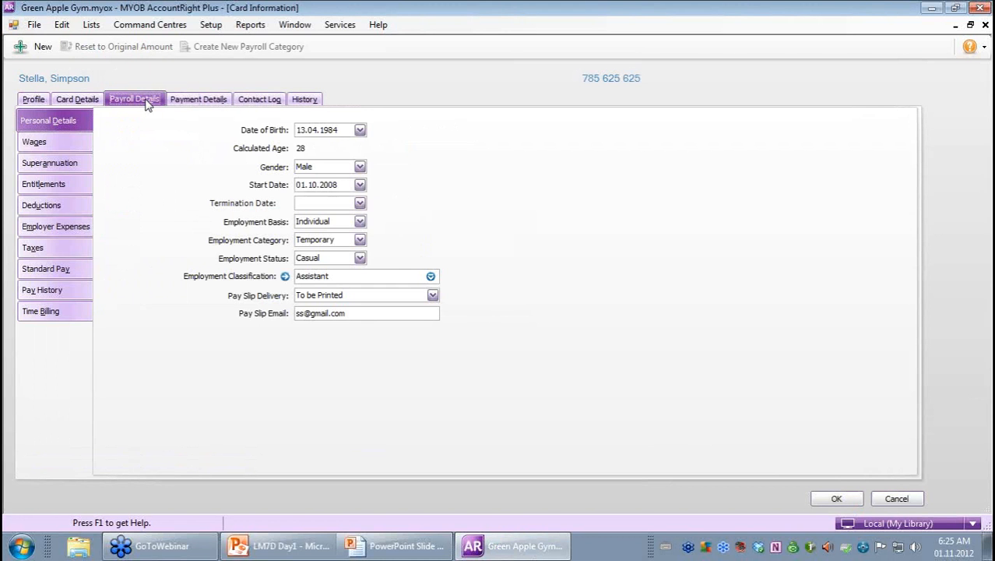
click(55, 270)
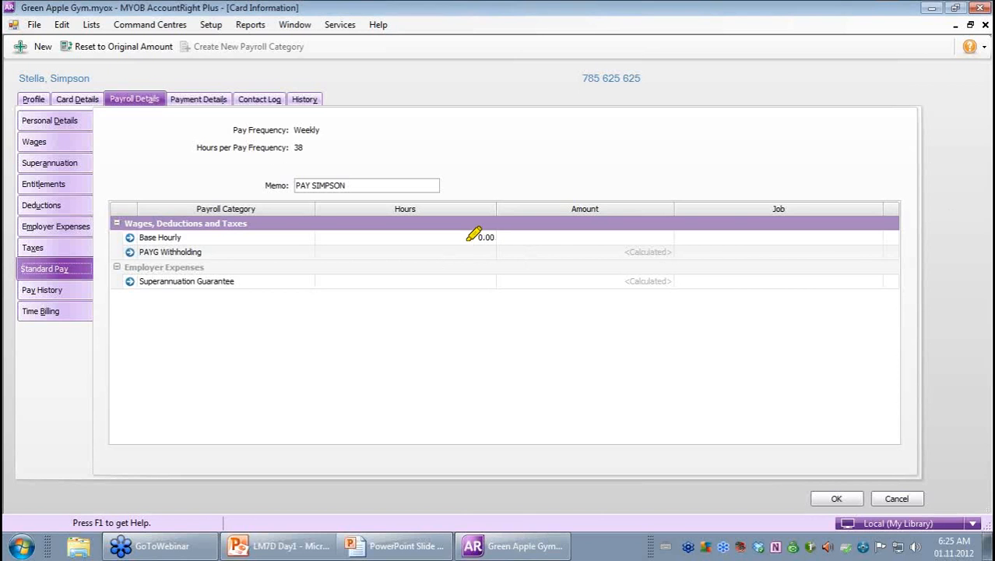
drag(472, 237, 480, 235)
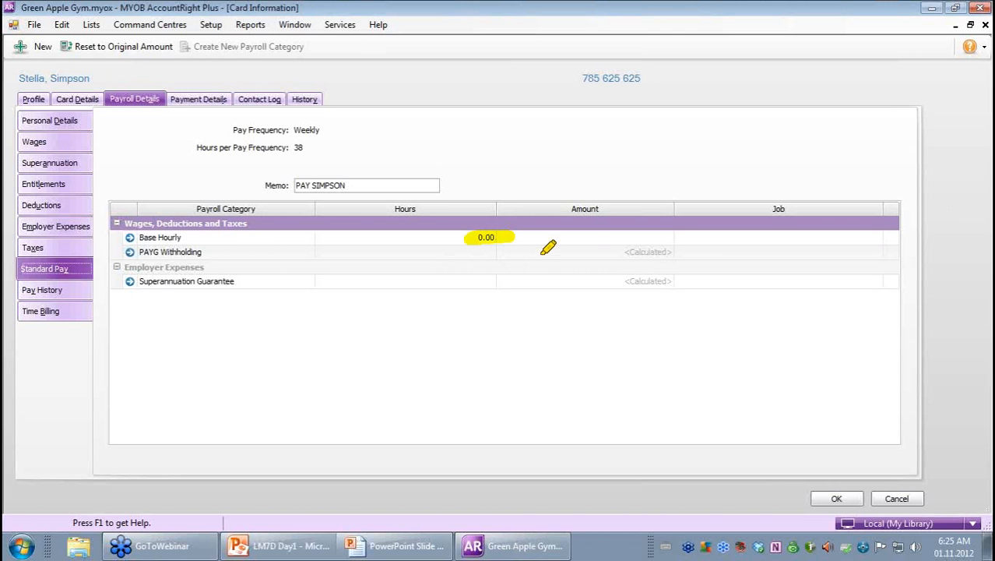
drag(294, 130, 318, 129)
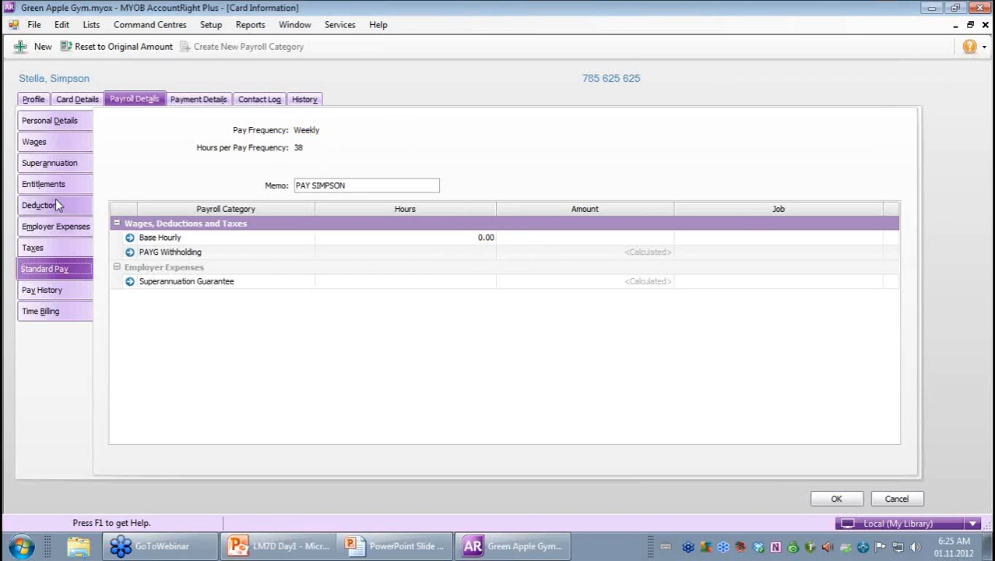
- Set the employee's pay frequency to Fortnightly in the wage details, check it in the standard pay and save the card
click(61, 120)
click(55, 142)
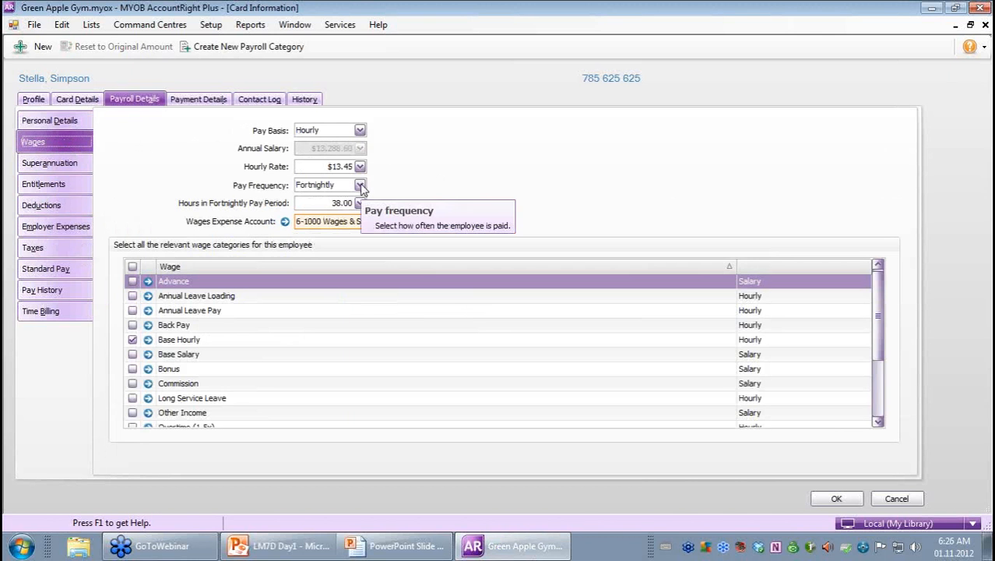
click(360, 186)
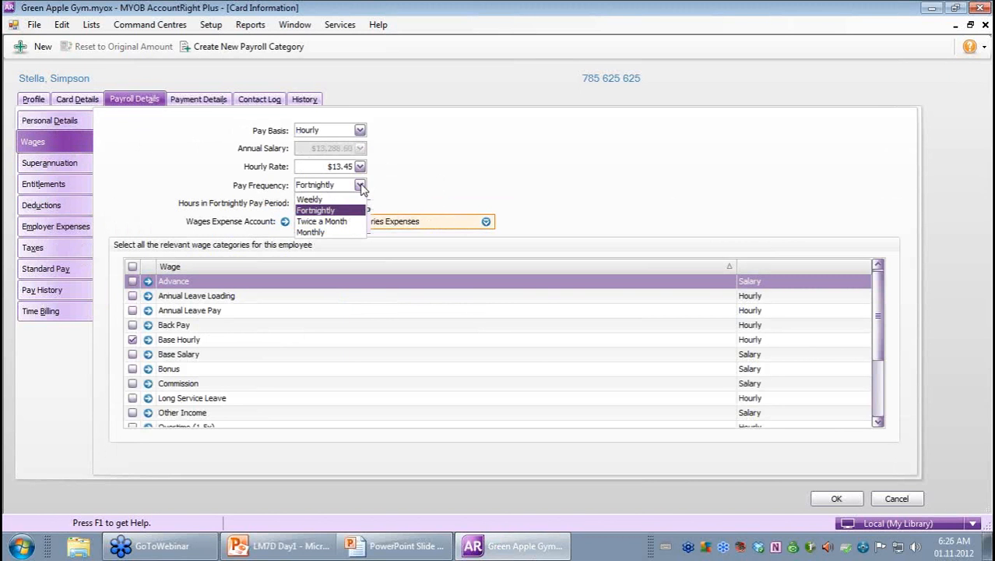
click(336, 212)
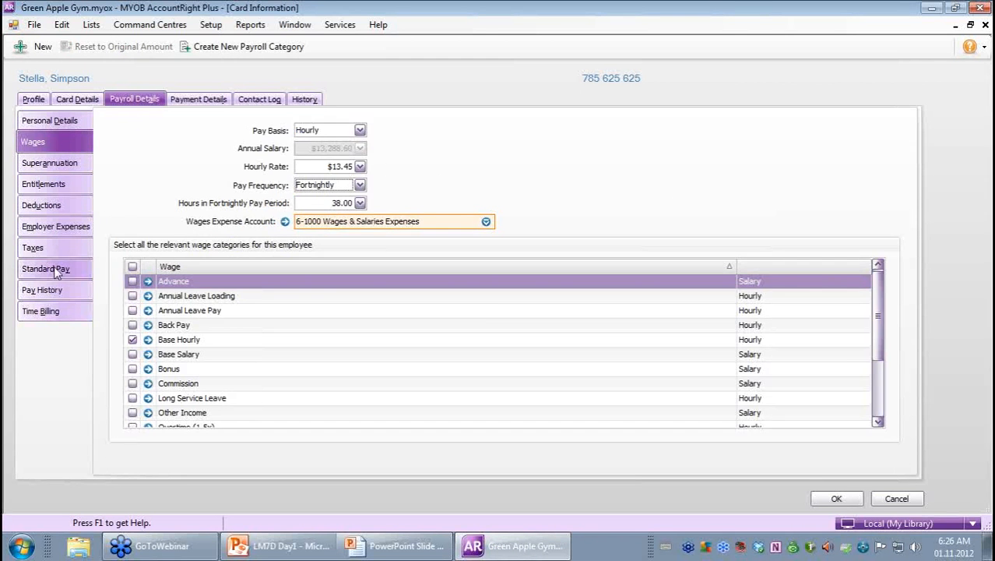
click(56, 269)
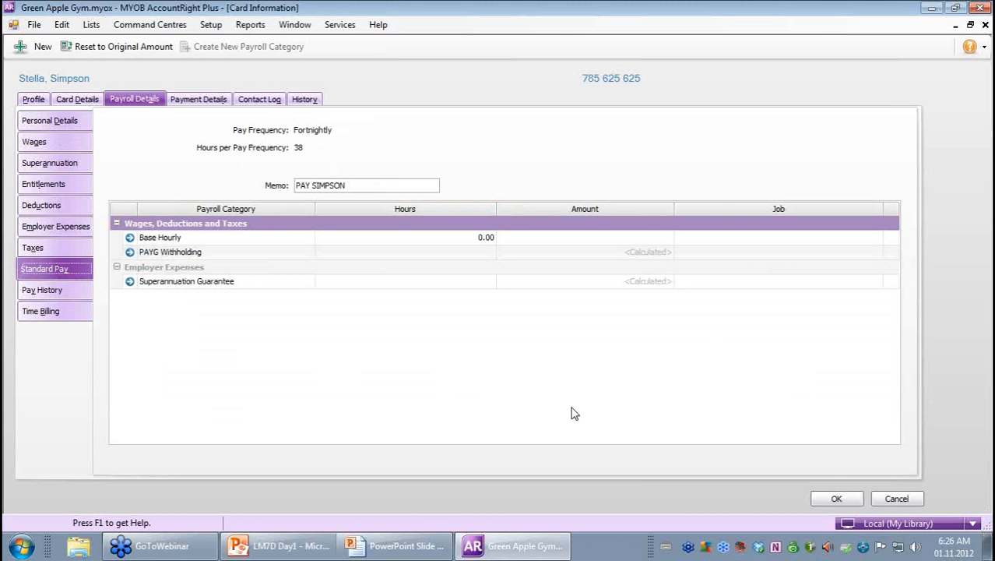
click(823, 501)
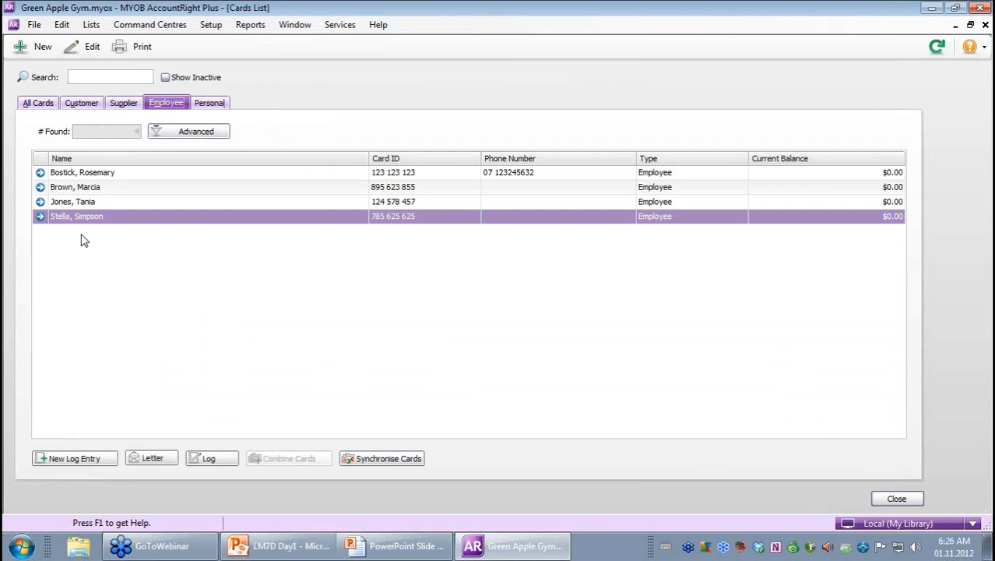
- Reopen the last listed employee's card to view the profile, and return to the Command Centre
click(43, 221)
click(43, 221)
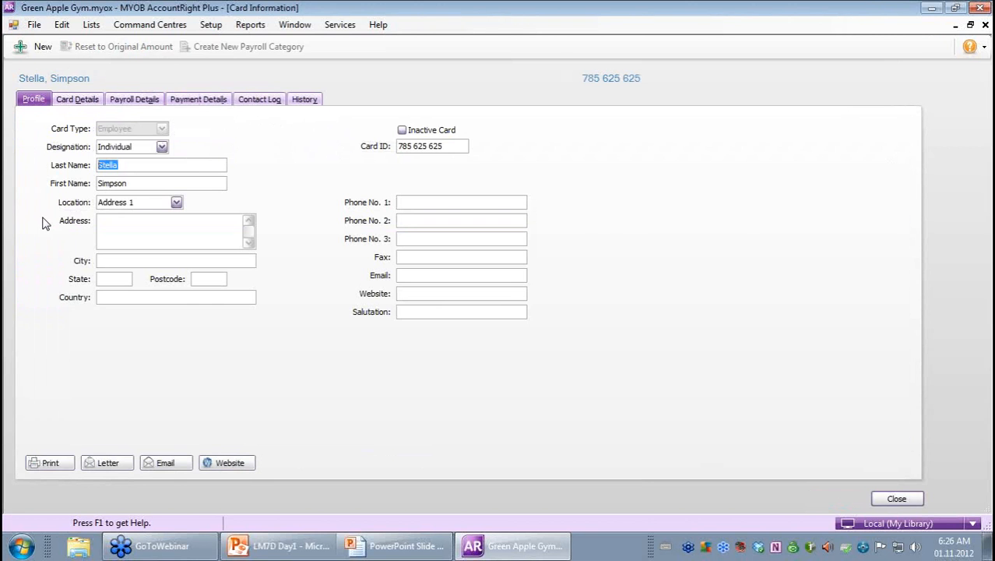
click(834, 499)
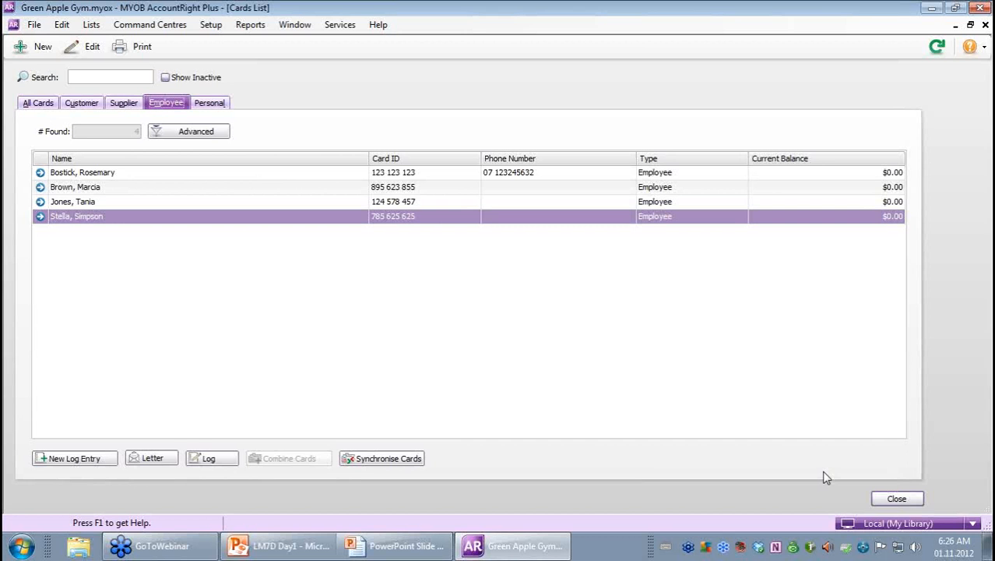
click(904, 499)
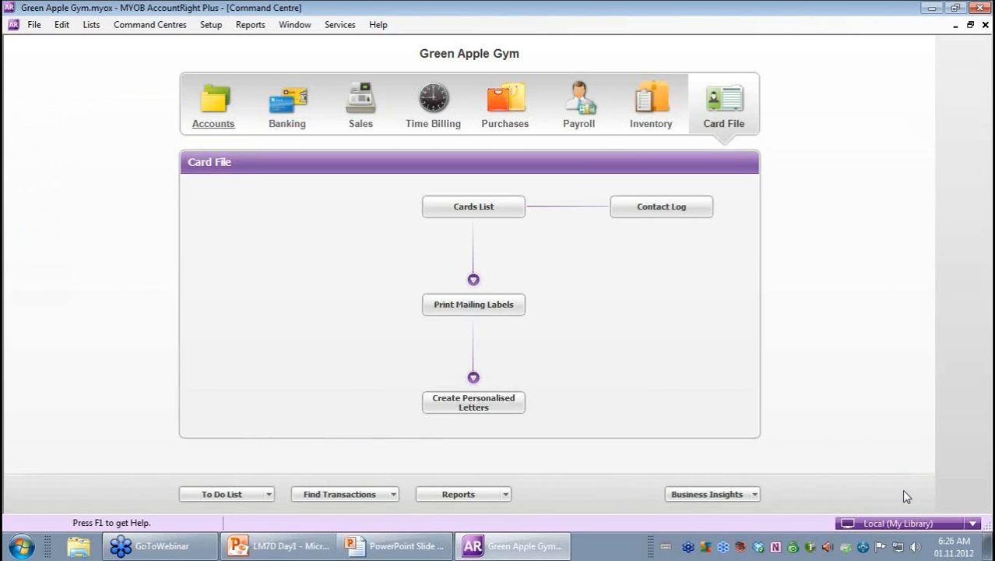
- Start processing the payroll for all employees paid fortnightly and set the payment date to 14.10.2011
click(587, 117)
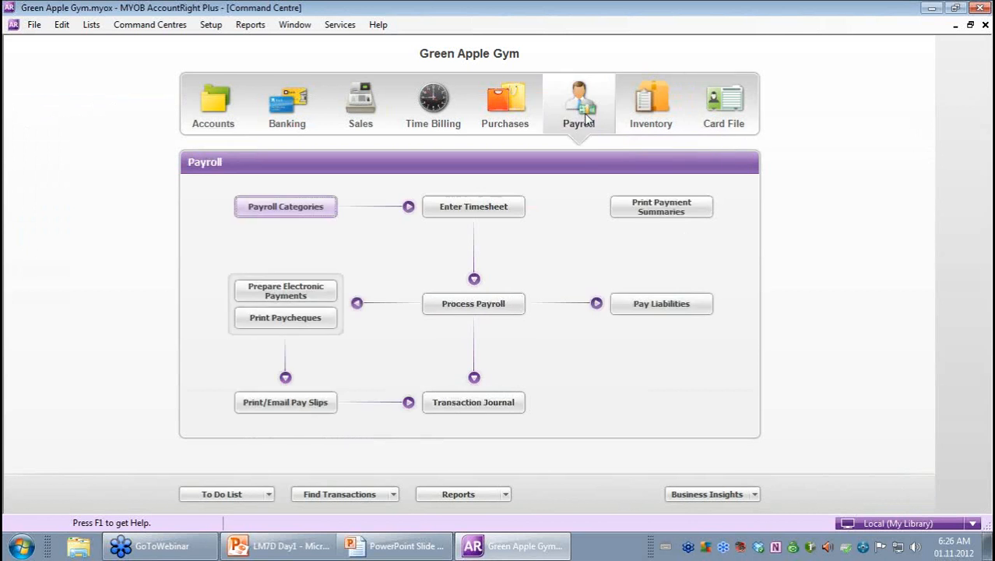
click(511, 308)
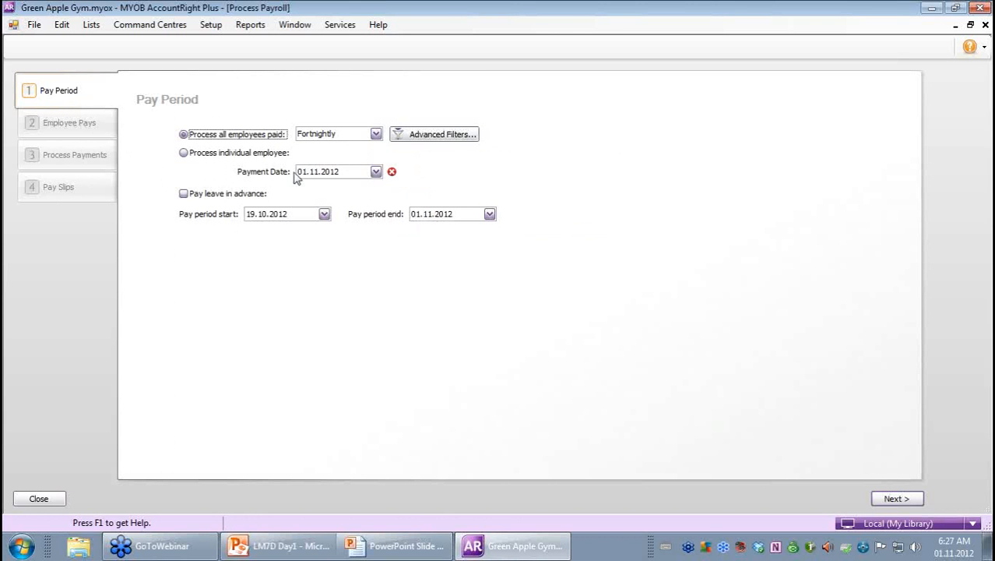
click(343, 171)
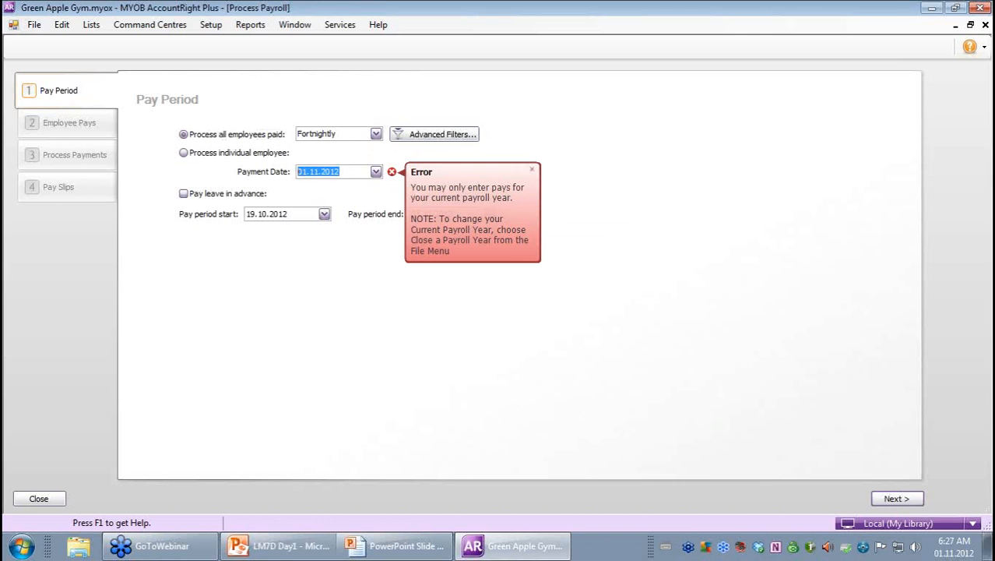
text(14)
key(Right)
key(Right)
text(2011)
- Set the pay period from 01.10.2011 to 14.10.2011 and continue to the employee pays
click(305, 212)
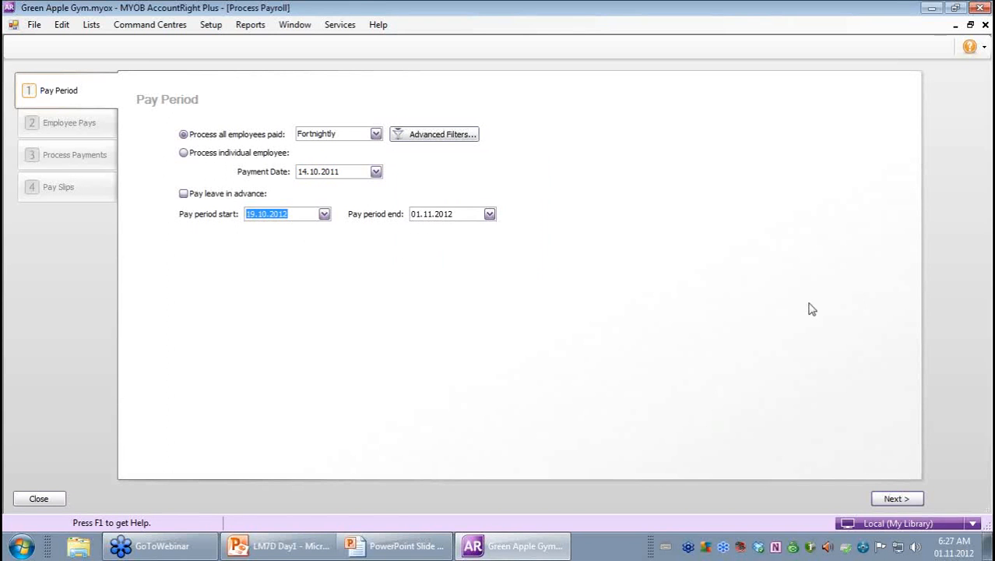
text(0111)
text(25)
text(222)
text(2011)
click(434, 215)
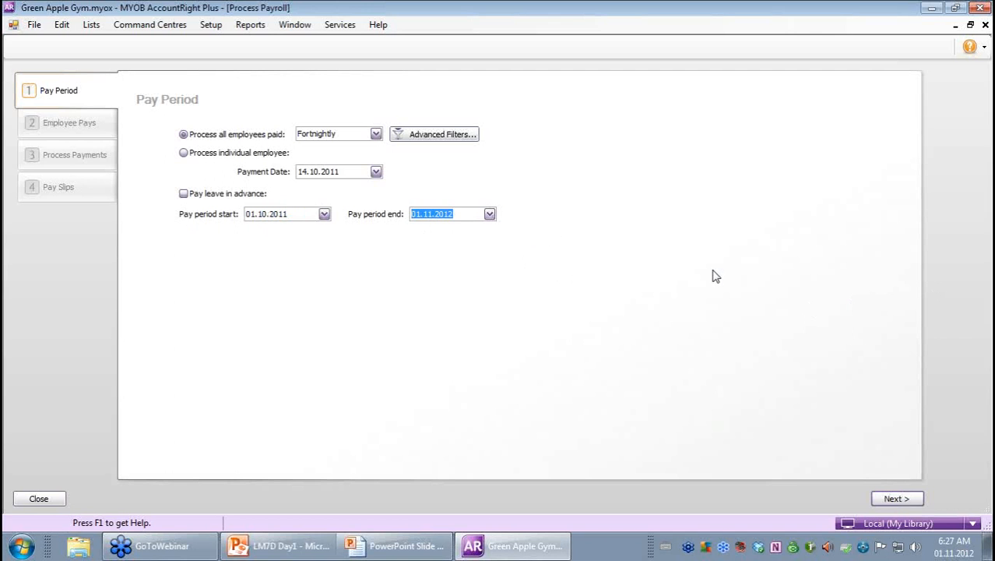
text(14.10.2011)
click(919, 499)
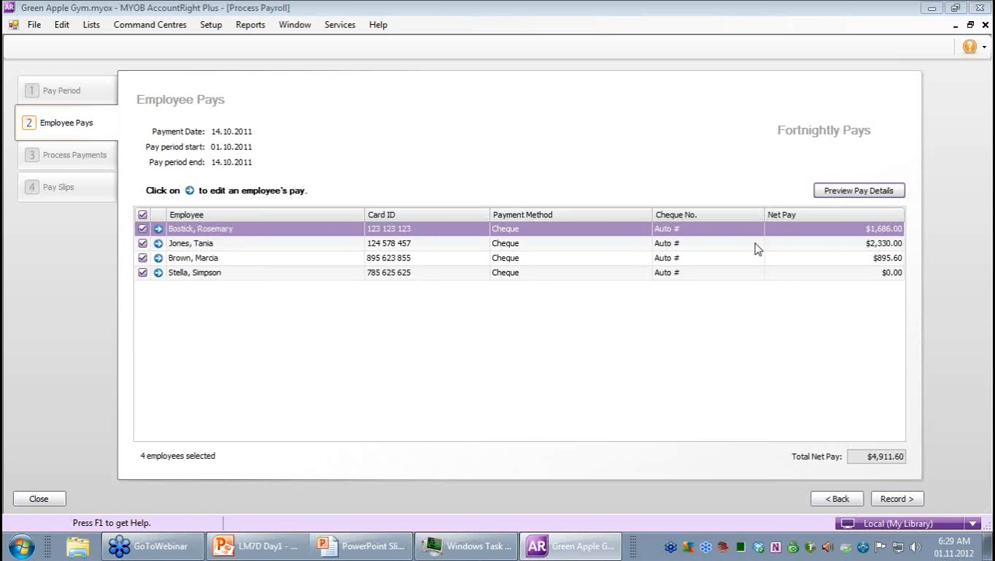
- Preview the pay details in the Payroll Verification report for all employees, and close the report
click(859, 190)
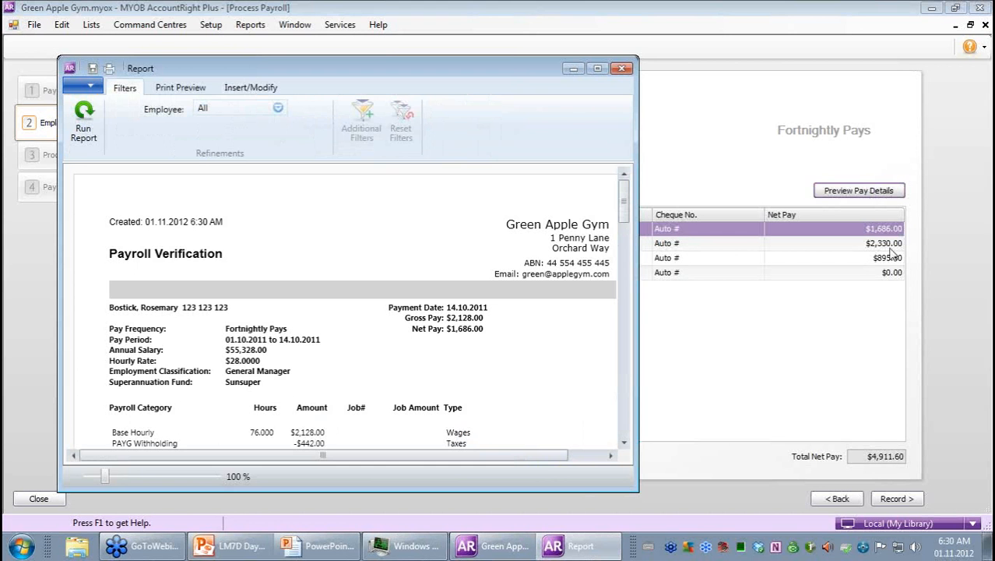
drag(626, 210, 626, 280)
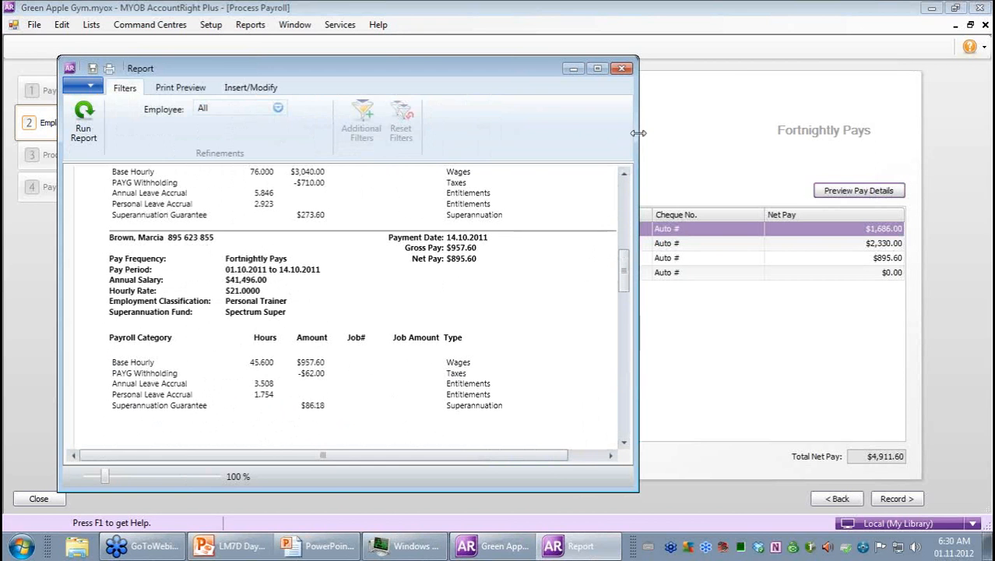
click(627, 70)
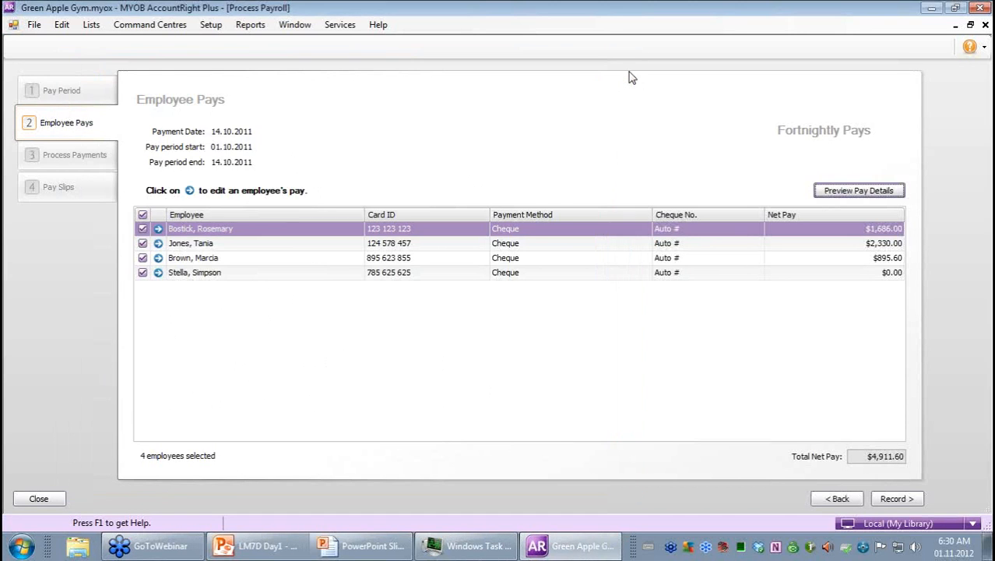
- Open the first listed employee's pay and review its leave accruals, pay slip delivery options and payment method options
click(159, 228)
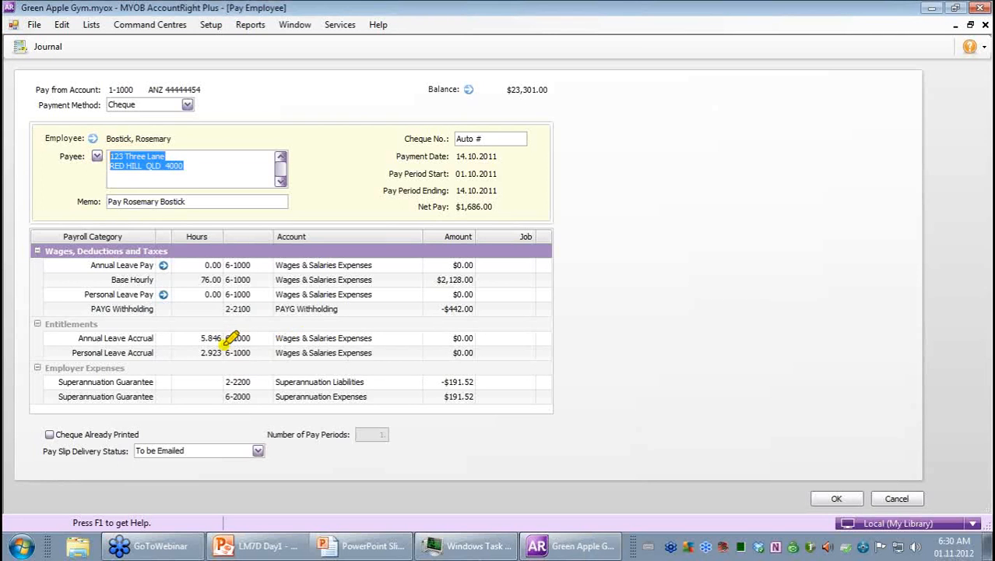
mouse_move(225, 345)
mouse_down()
mouse_move(185, 324)
mouse_move(234, 364)
mouse_move(236, 333)
mouse_up()
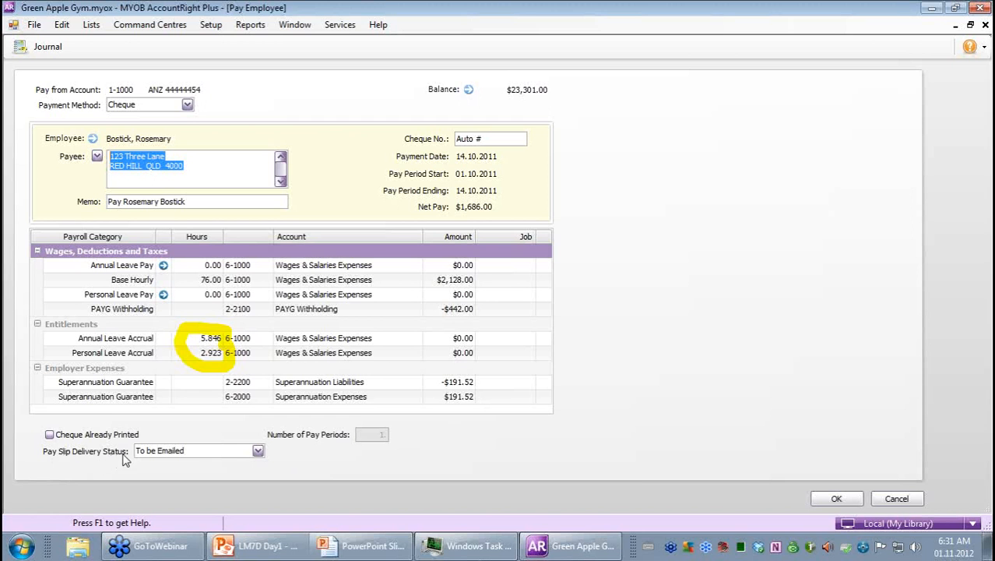
click(257, 450)
click(296, 428)
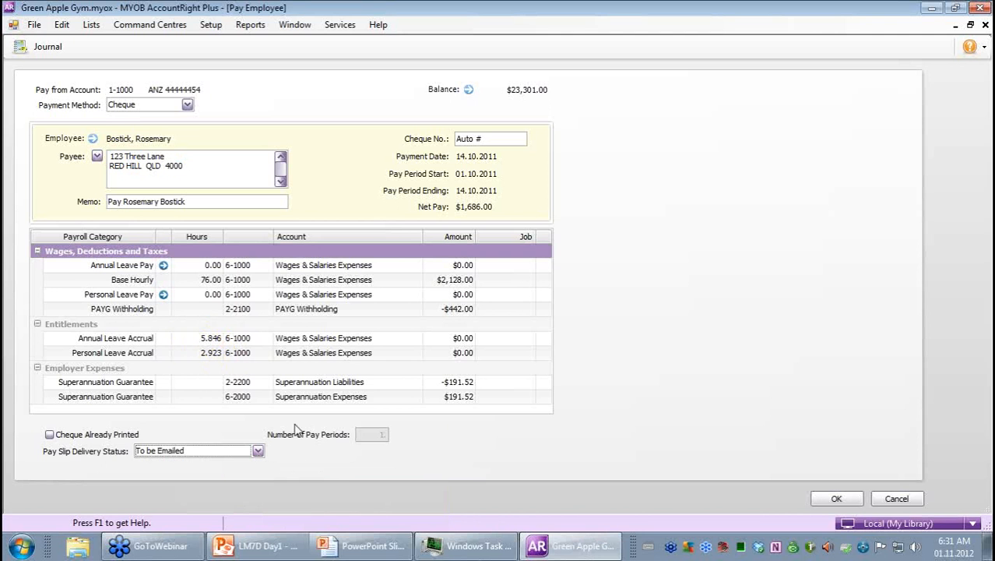
click(188, 104)
click(262, 107)
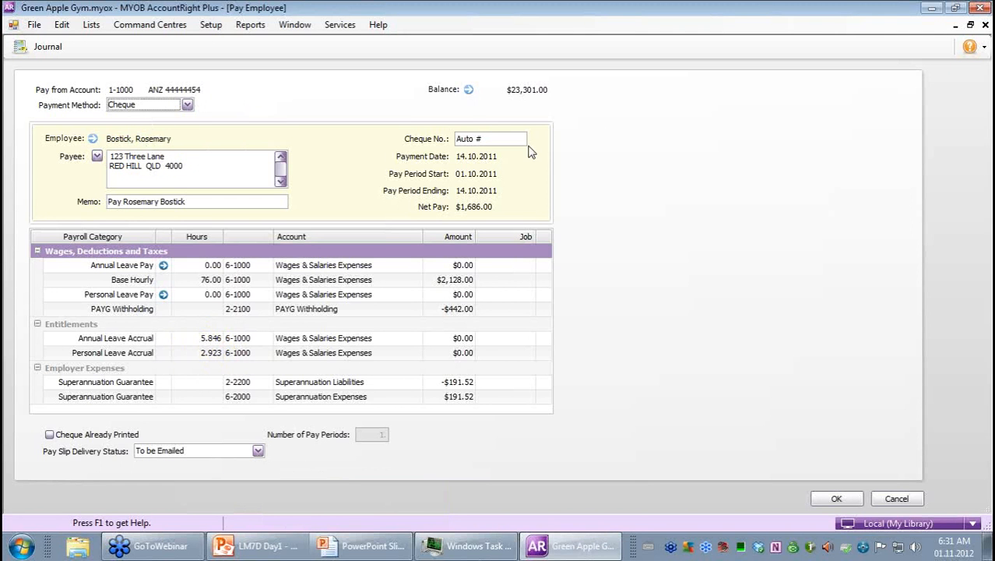
- Set the cheque number of the first listed employee's pay to PAY and accept the pay
click(491, 137)
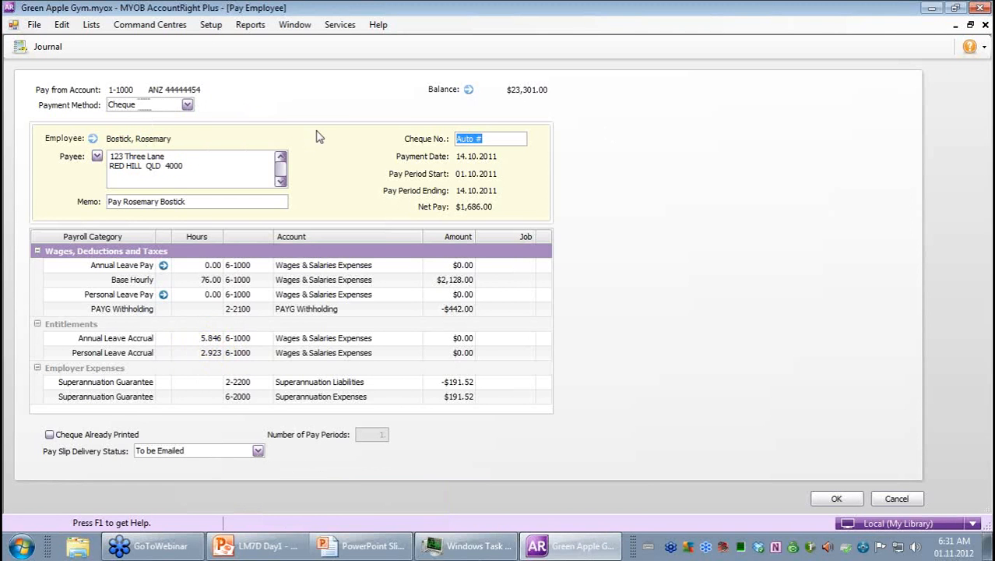
text(PAY)
click(836, 499)
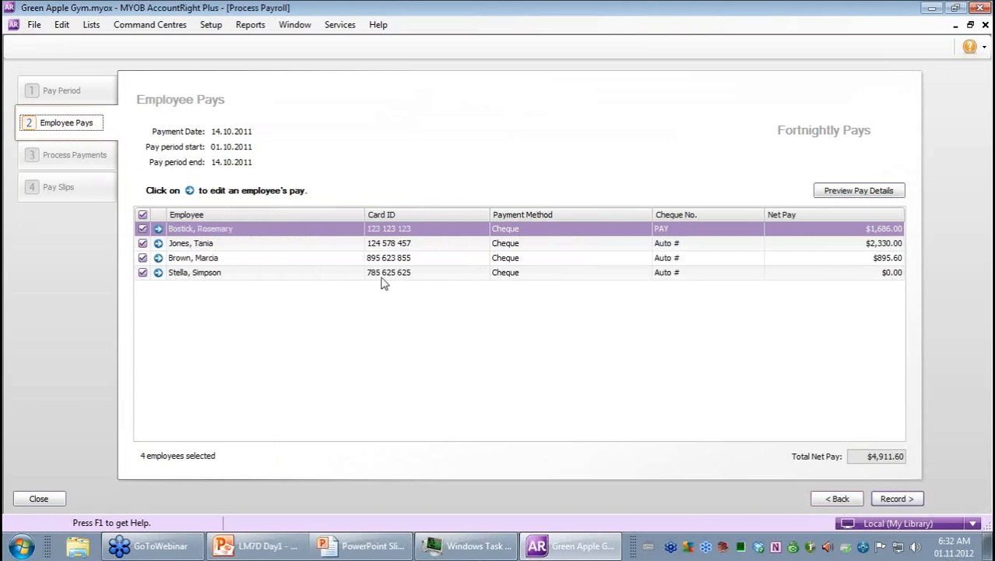
- Enter 20.00 Base Hourly hours in the last listed employee's pay and accept the pay
click(158, 273)
click(158, 272)
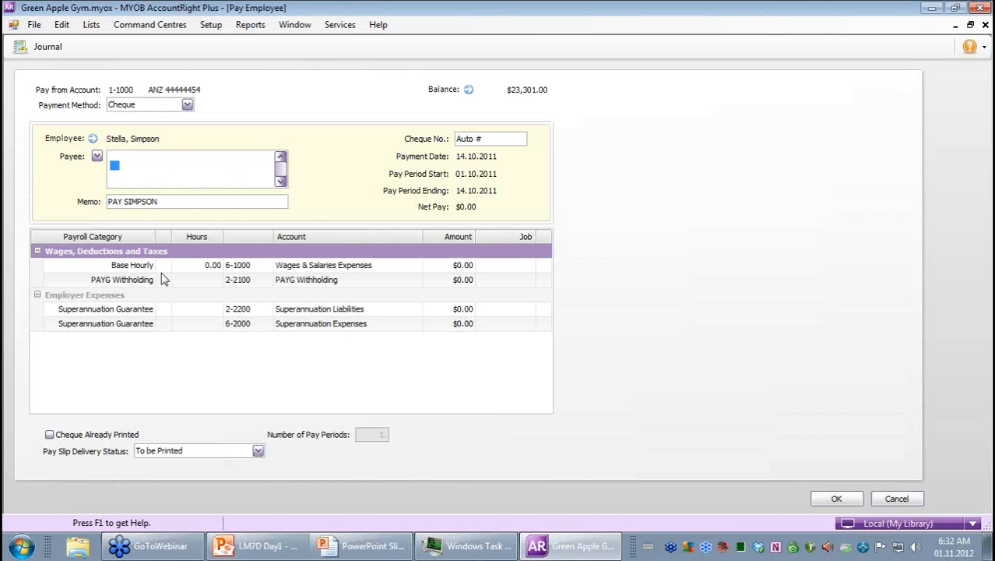
click(190, 269)
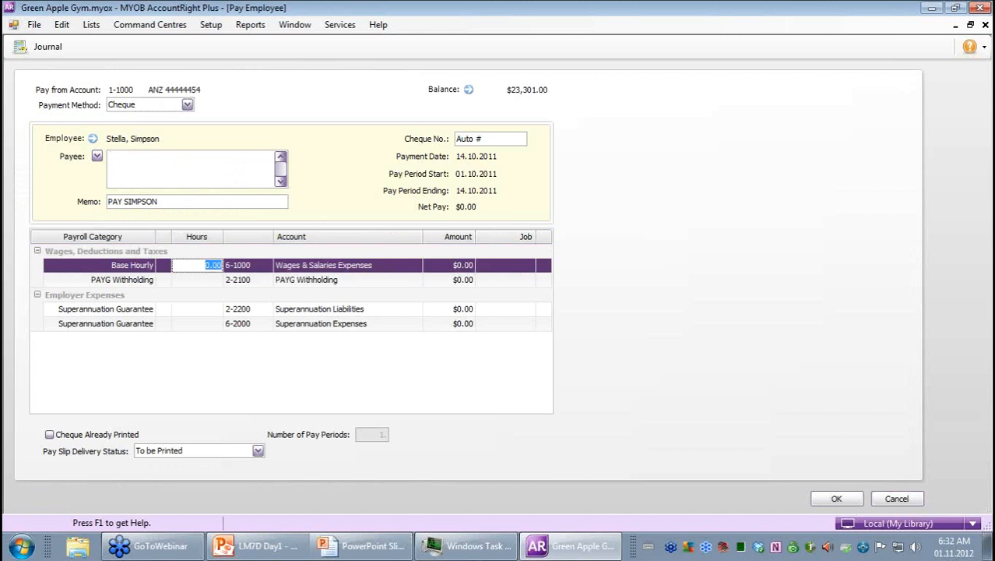
text(20.00)
key(Tab)
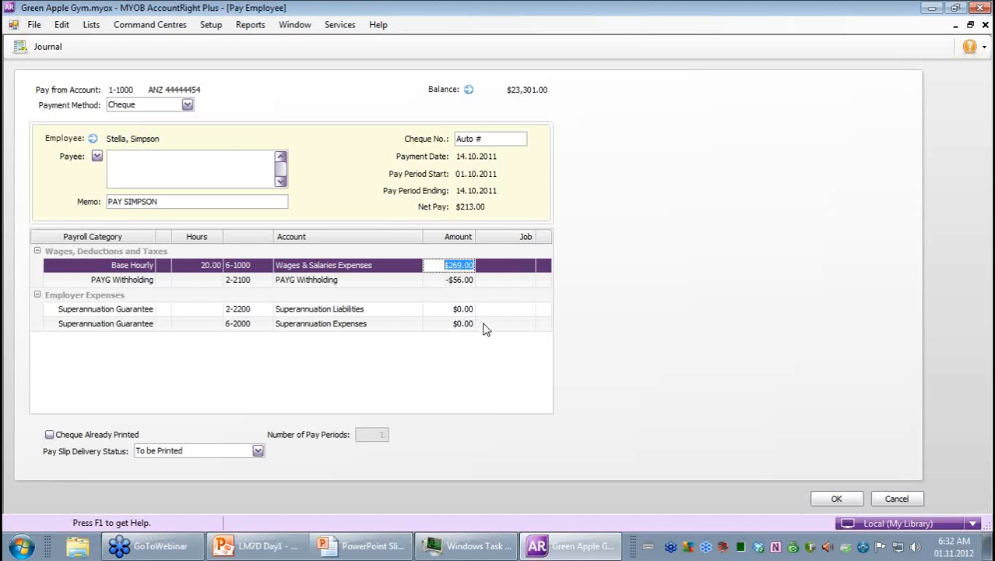
click(838, 500)
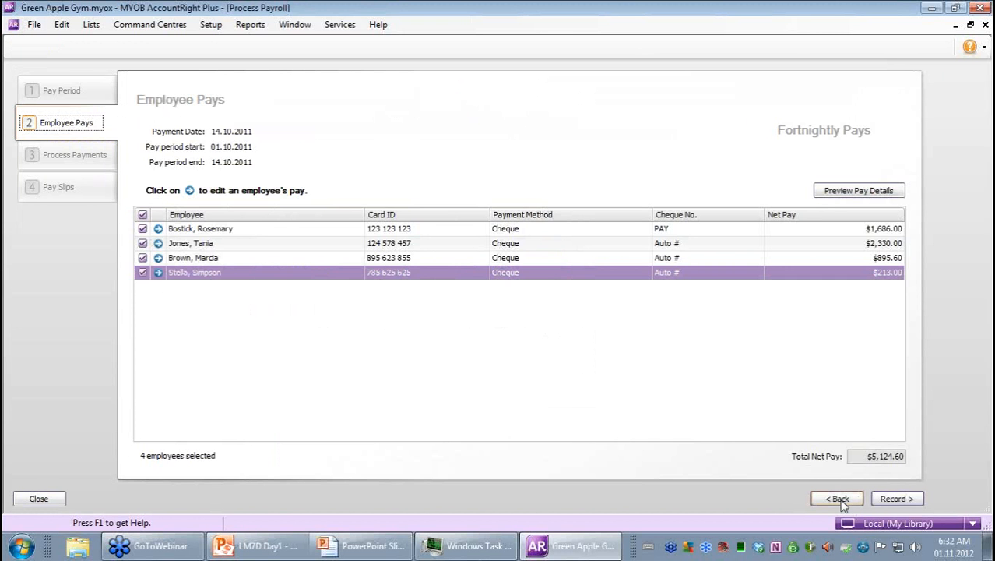
- Record the selected employee pays and continue to the pay slips stage without printing paycheques
click(892, 500)
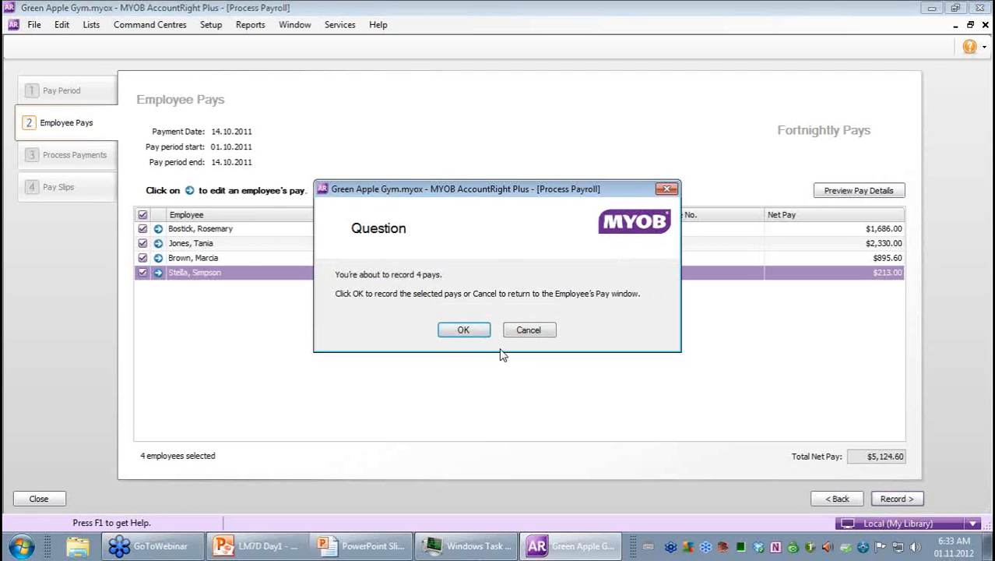
click(464, 330)
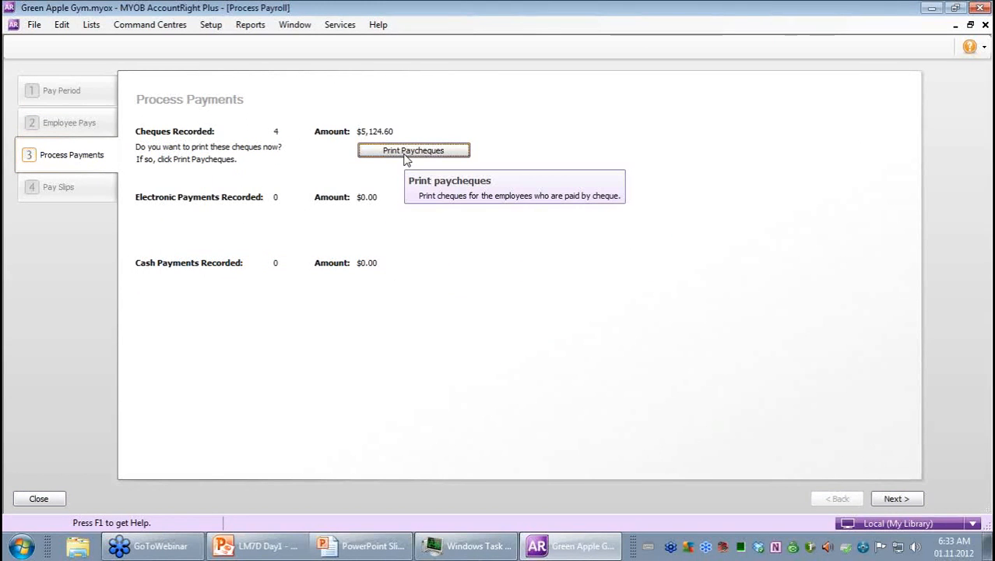
click(895, 498)
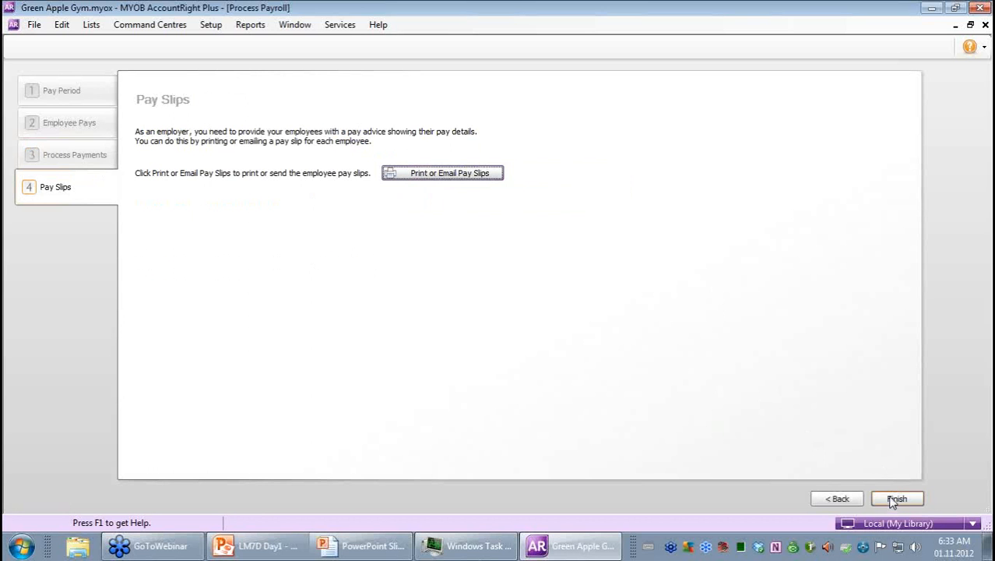
- Open the pay slip delivery review and compare the pay slips to be emailed with those to be printed
click(482, 175)
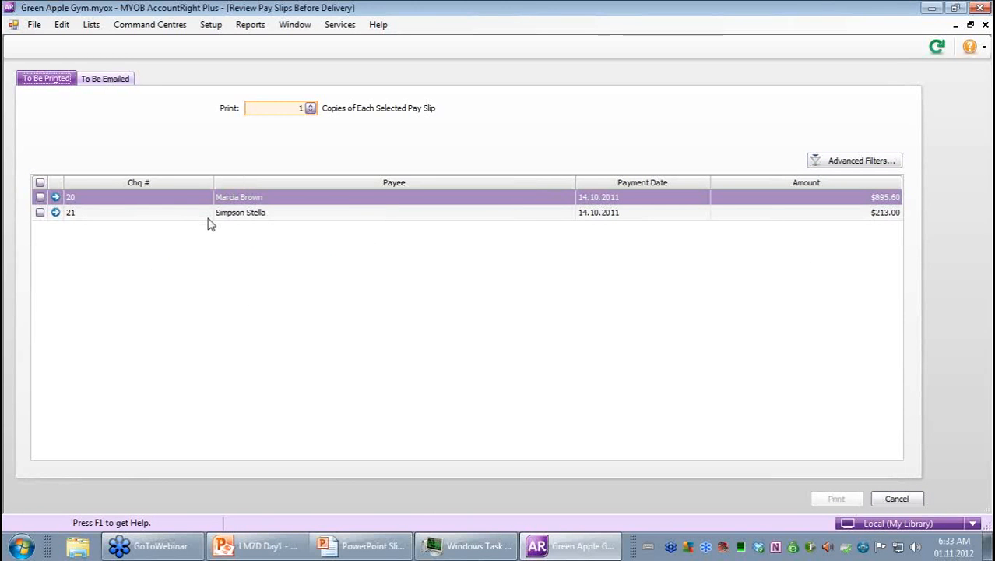
click(108, 79)
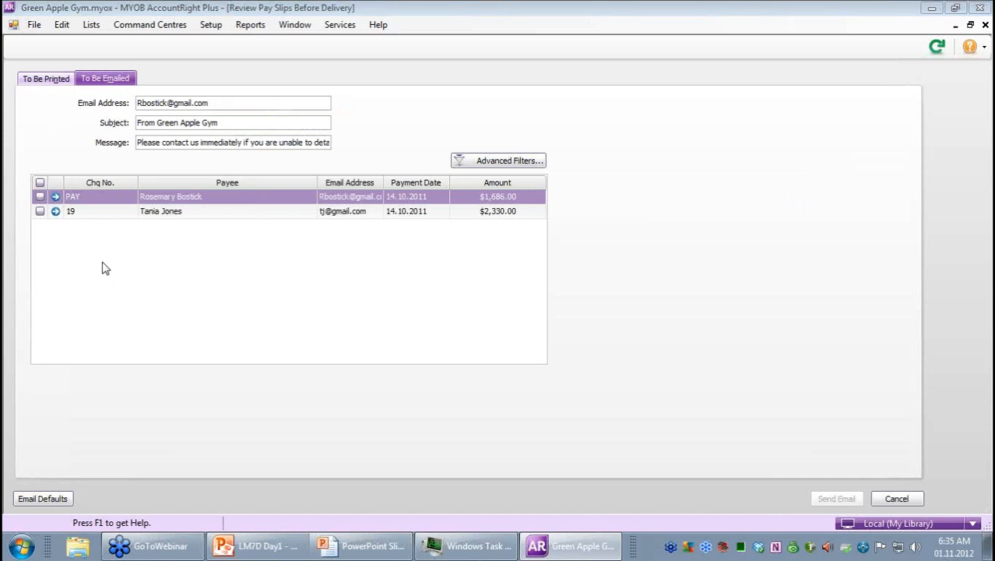
click(57, 82)
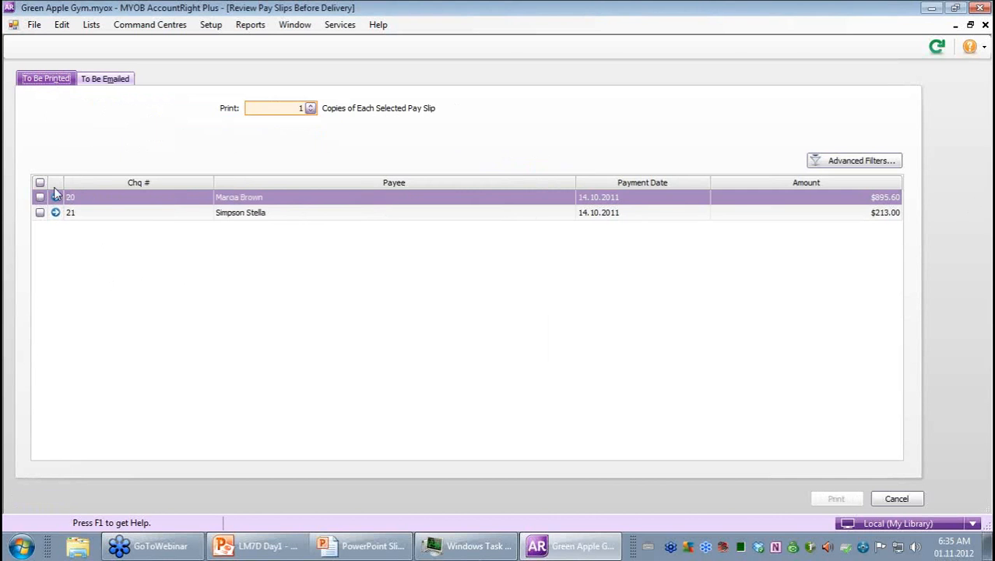
- Change the pay slip delivery status of the pay with cheque number 21 to To be Emailed and save it
click(55, 214)
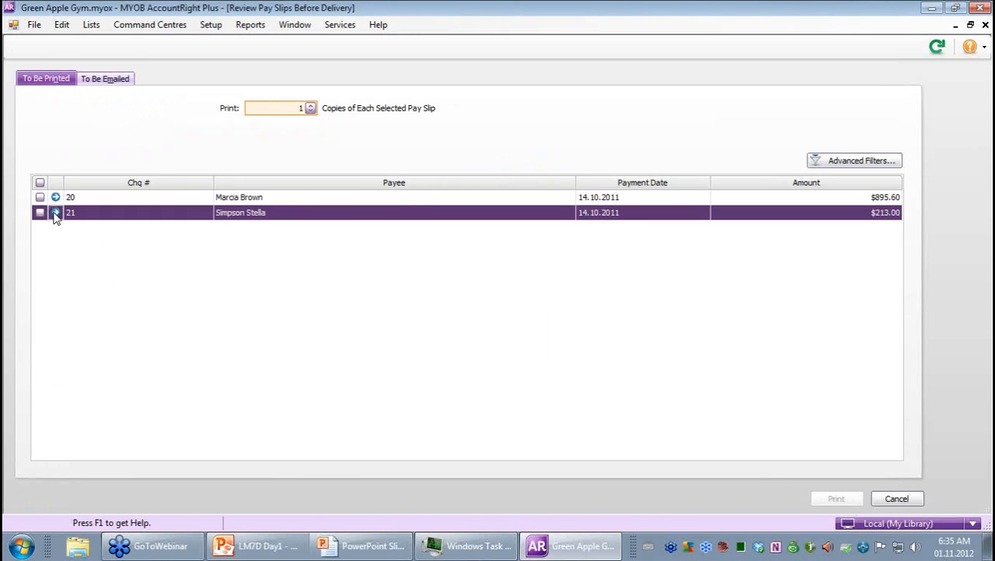
click(55, 214)
click(191, 454)
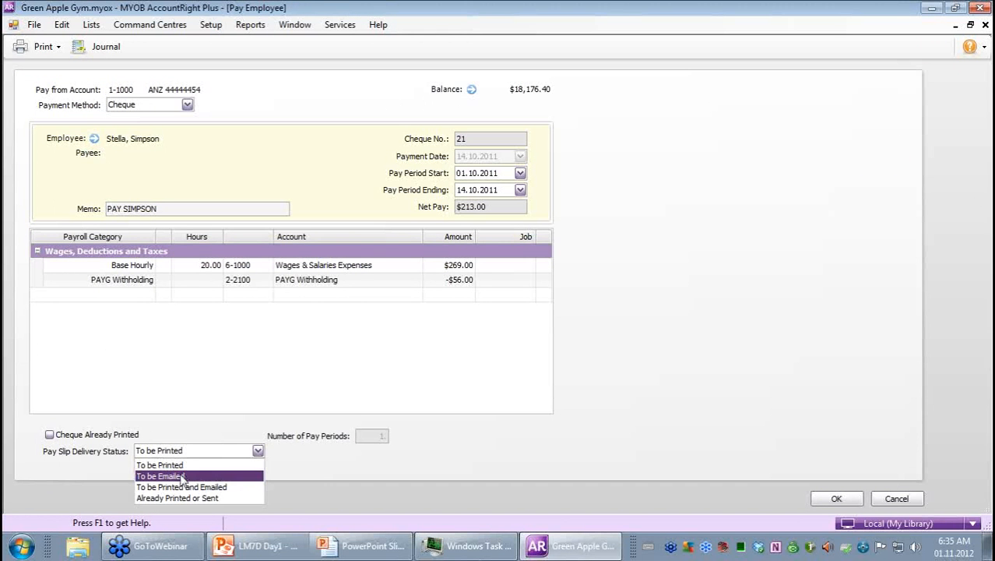
click(182, 477)
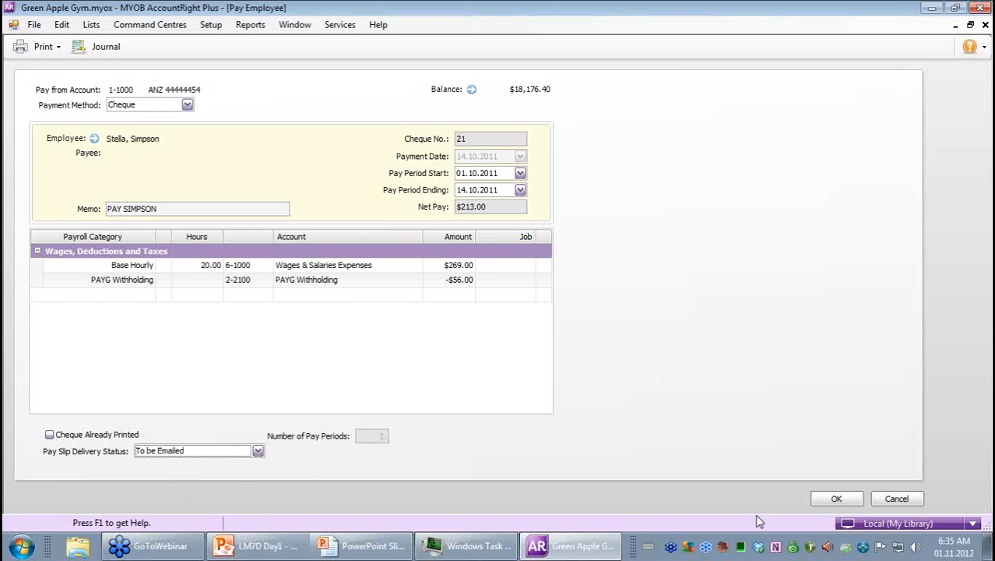
click(837, 496)
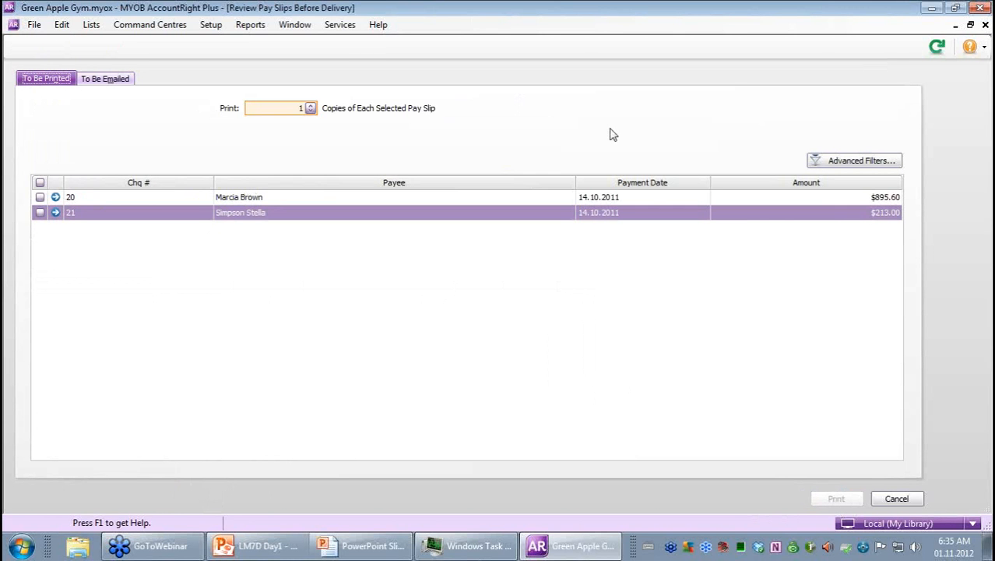
- Refresh the pay slip review and check both the to-be-printed and to-be-emailed lists for the changed pay slip
click(938, 47)
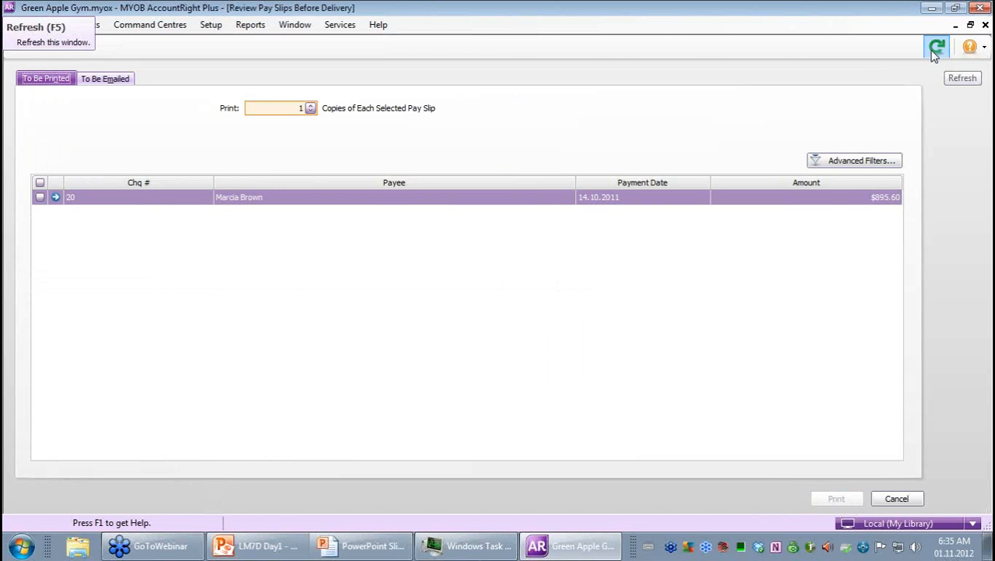
click(121, 81)
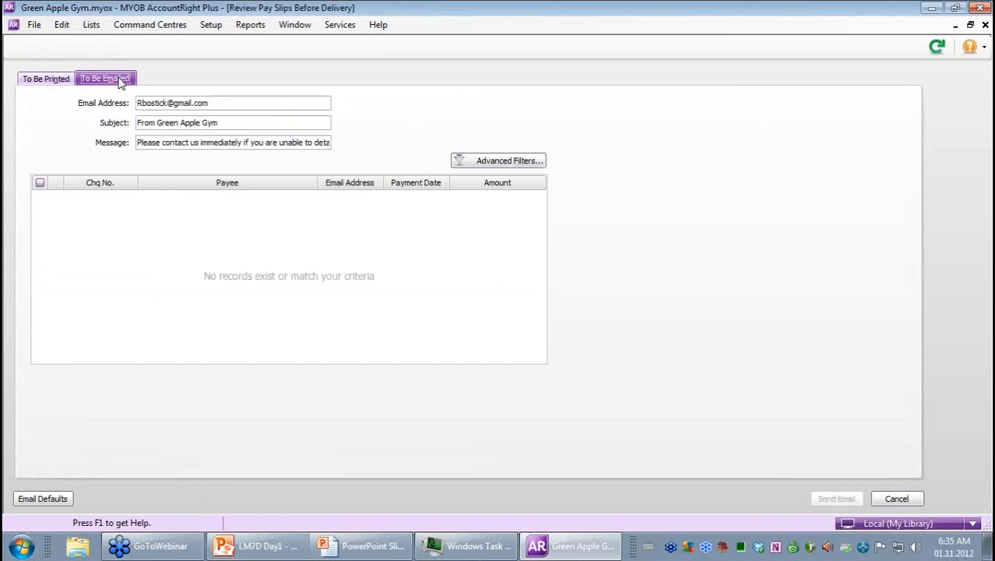
click(944, 55)
click(48, 79)
click(103, 81)
click(64, 83)
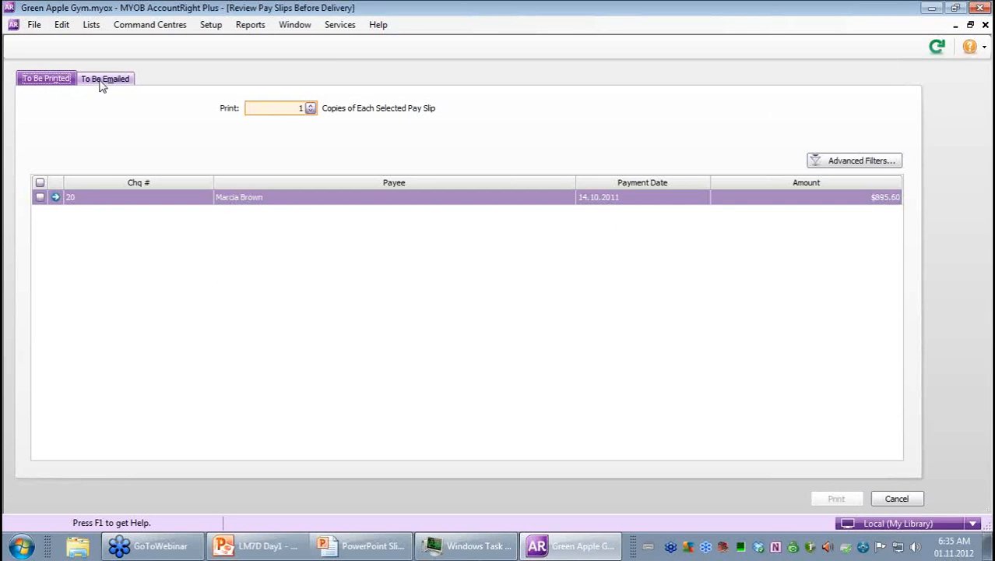
click(101, 81)
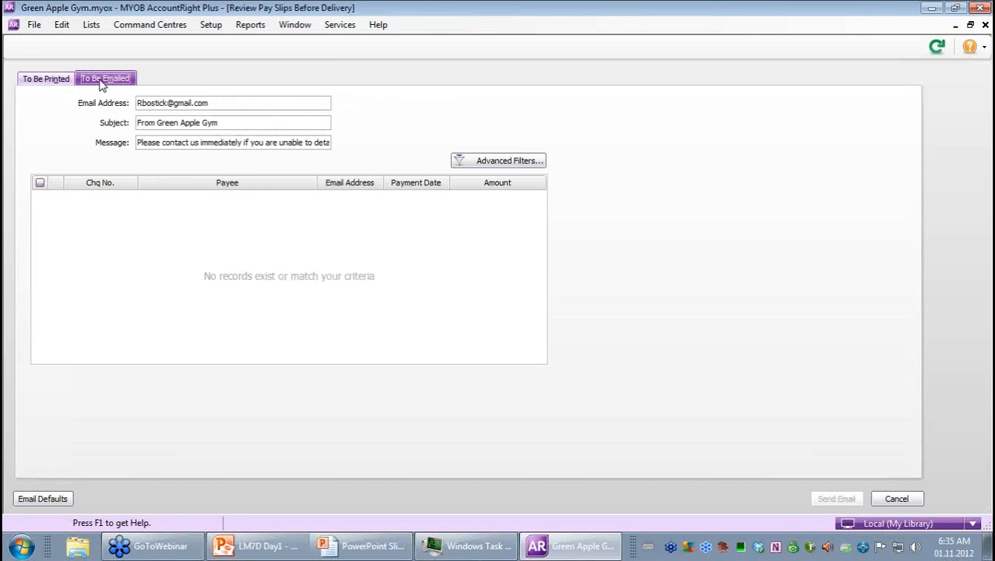
- Accept the pay slip email defaults, apply them to the current emails, and open the advanced filters for the pay slips to be emailed
click(45, 503)
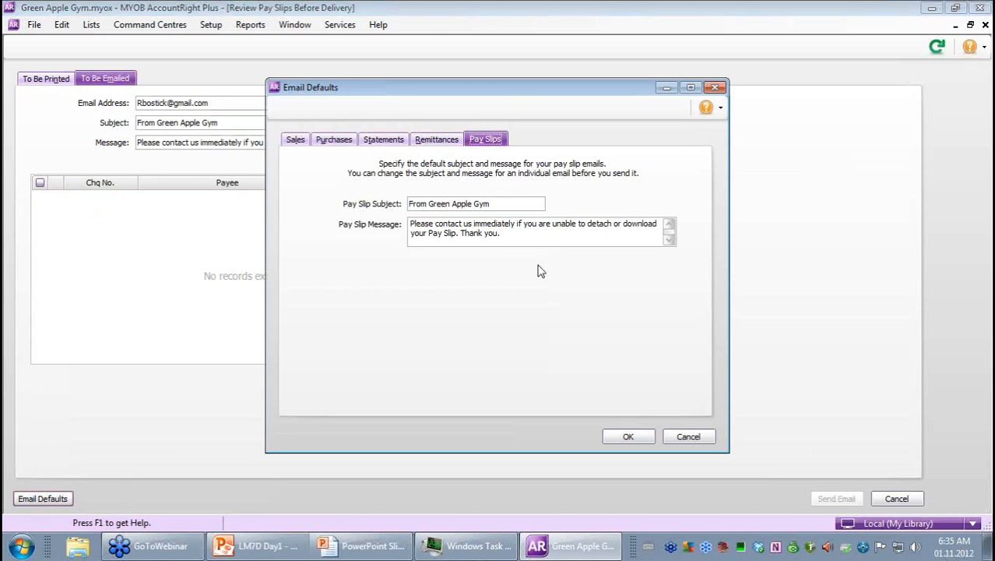
click(634, 435)
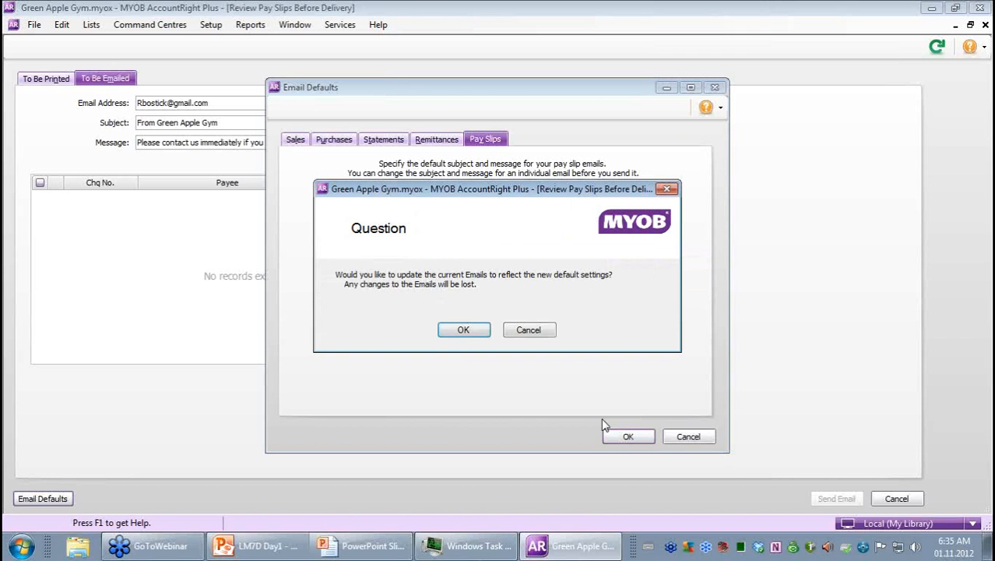
click(475, 331)
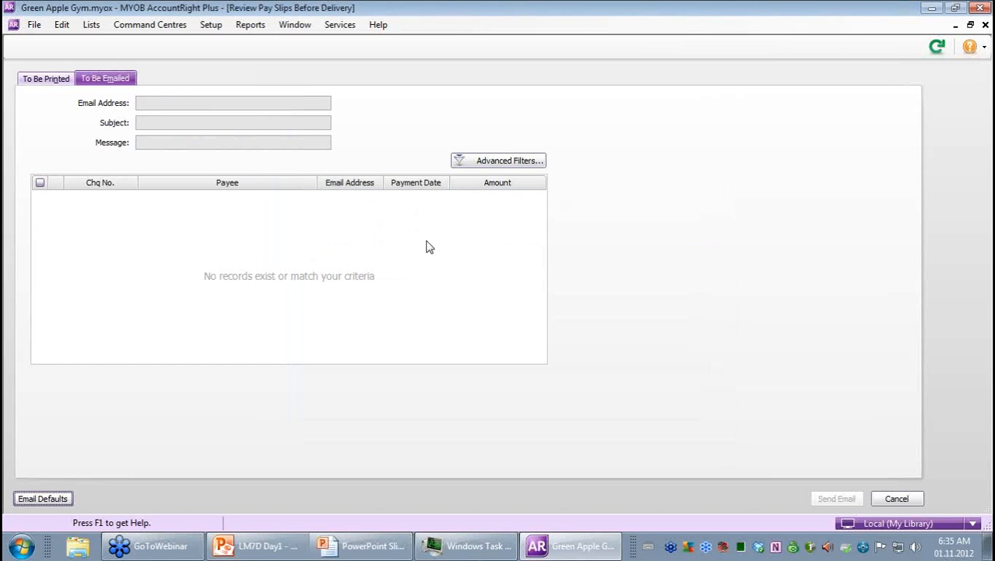
click(478, 161)
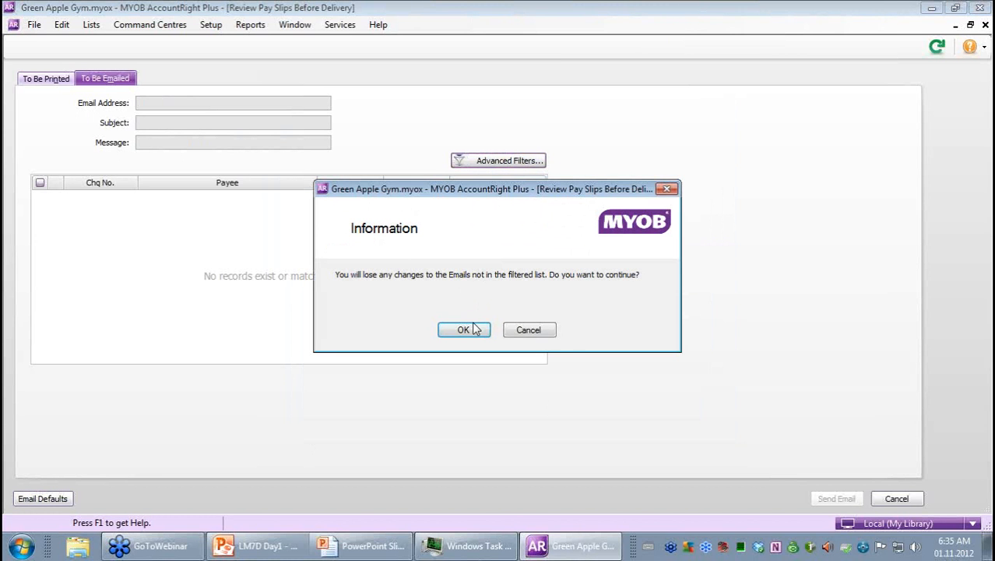
click(475, 330)
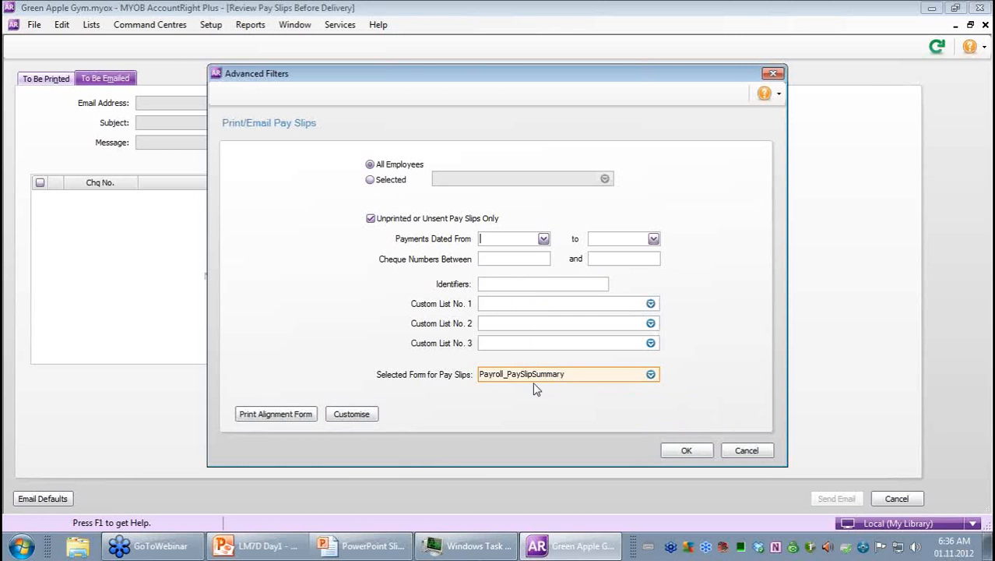
- Customise the pay slip form by deleting the Annual Salary label and field, and close it without saving the changes
click(355, 417)
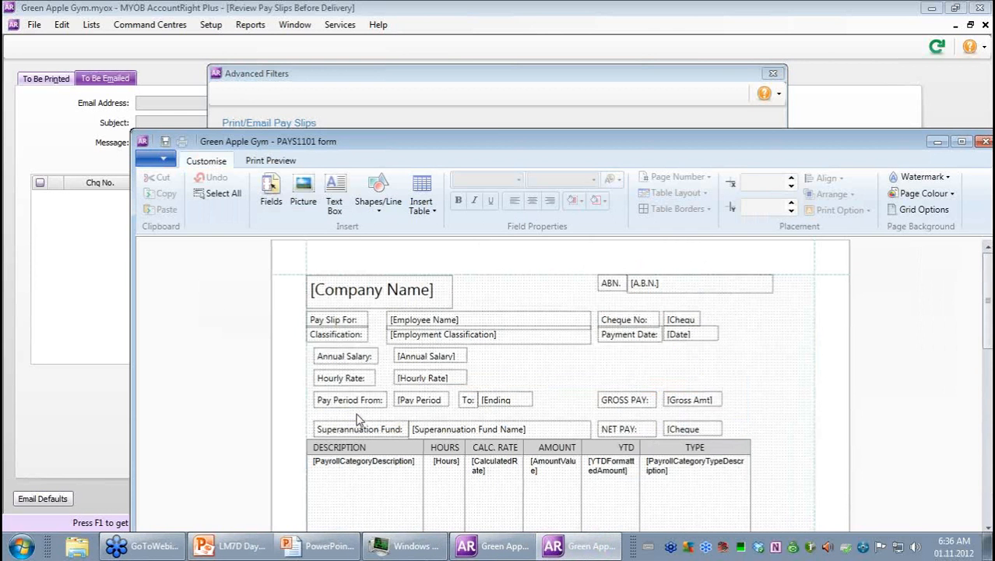
drag(602, 140, 561, 71)
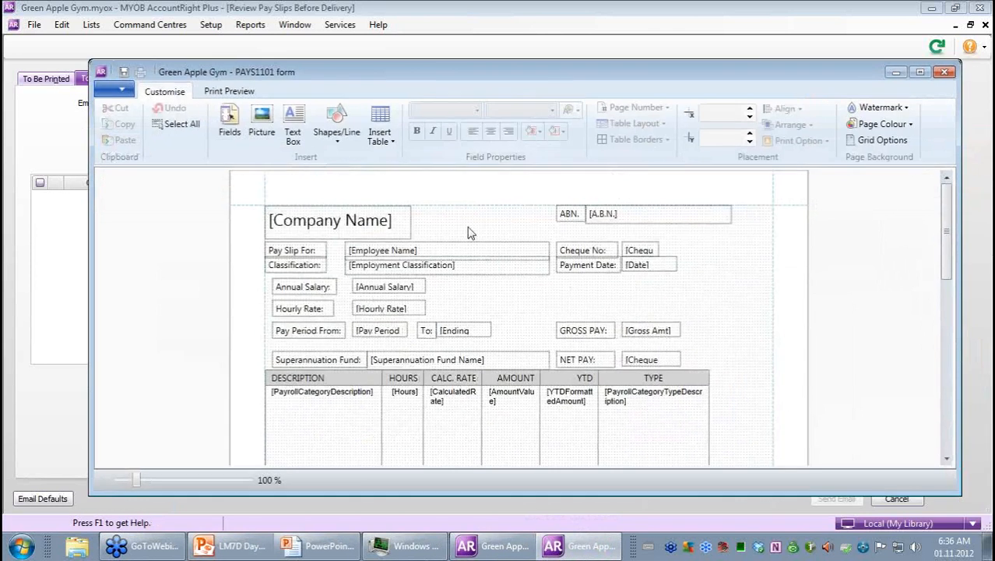
click(294, 285)
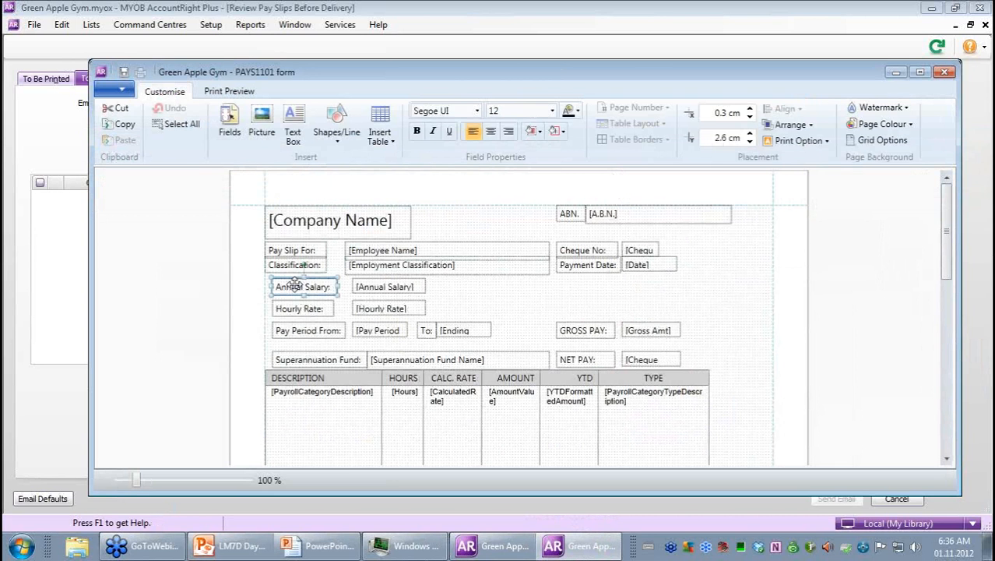
key(Delete)
click(376, 286)
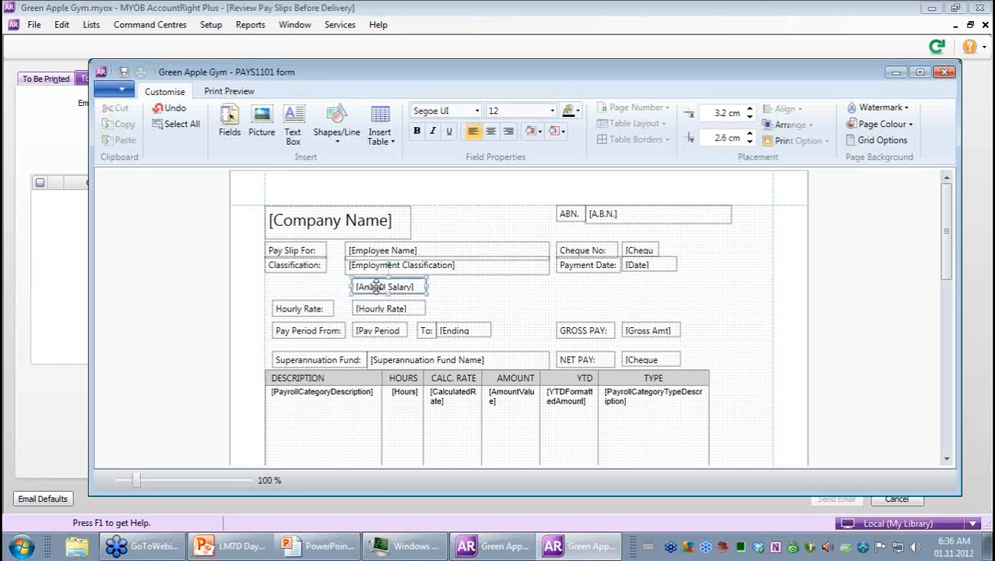
key(Delete)
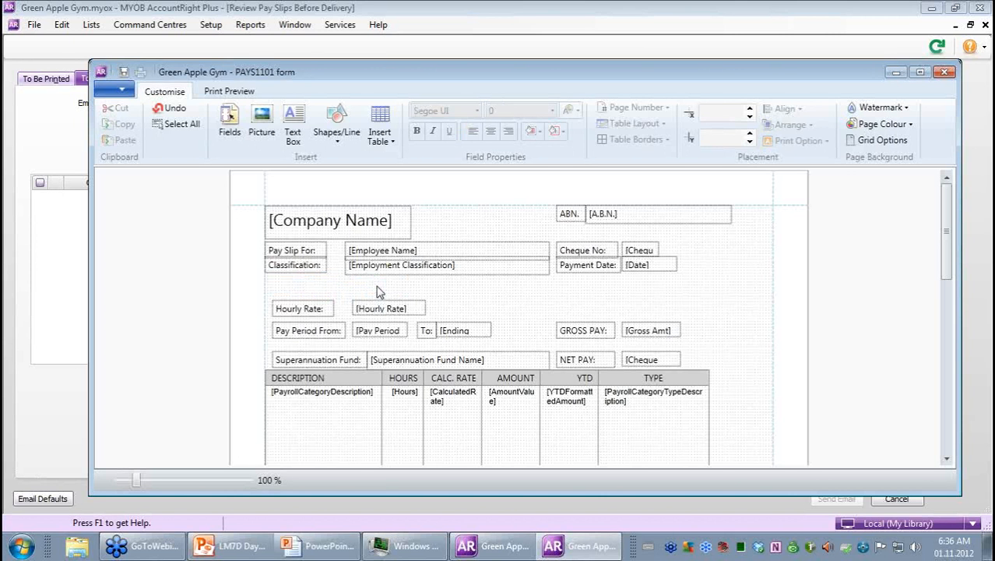
click(945, 73)
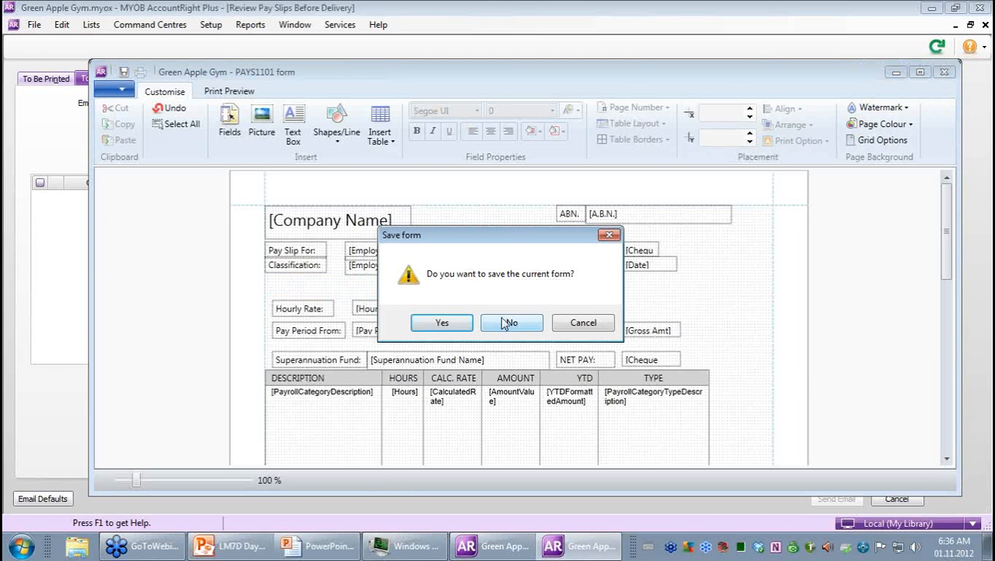
click(506, 323)
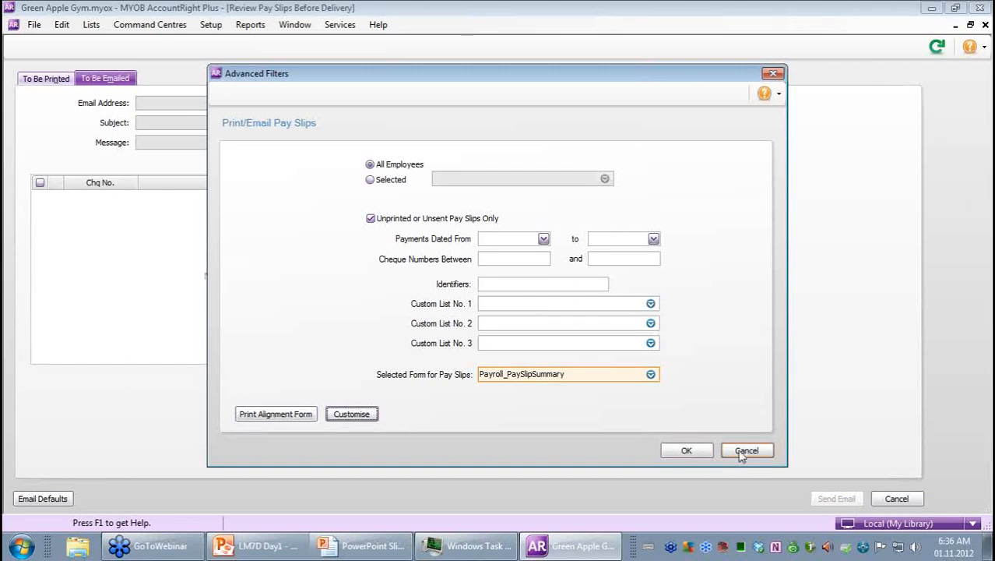
- Filter the pay slips to be emailed to payments dated 01.11.2010 to 01.12.2012, review them, and close the delivery review
click(544, 238)
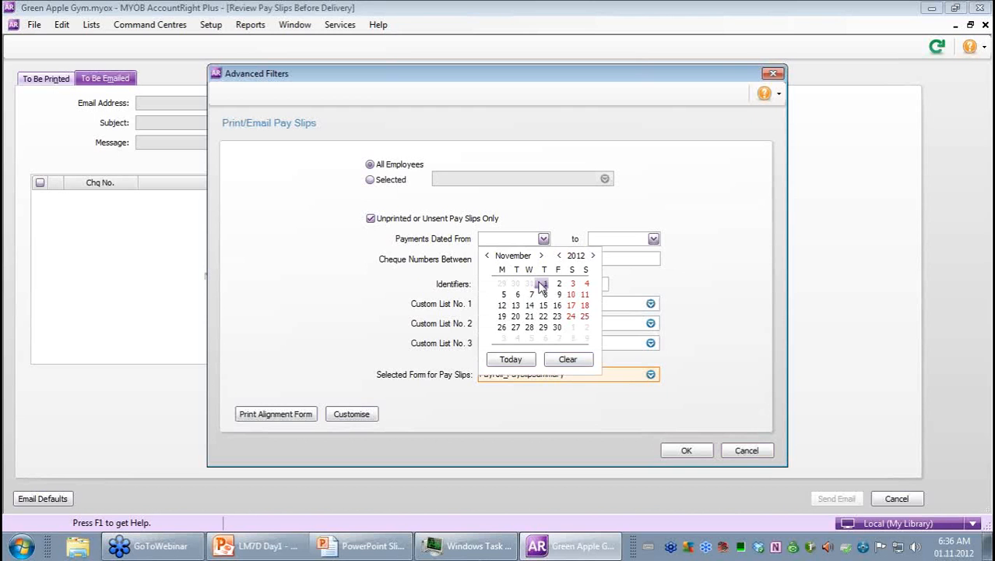
click(545, 283)
click(520, 238)
text(20)
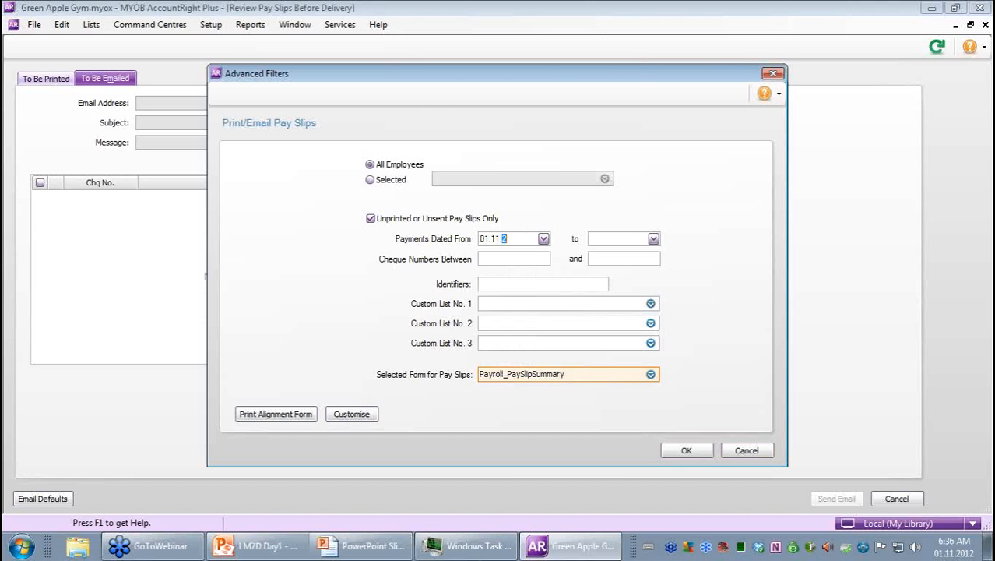
text(10)
click(613, 238)
text(01)
text(12.2012)
click(690, 451)
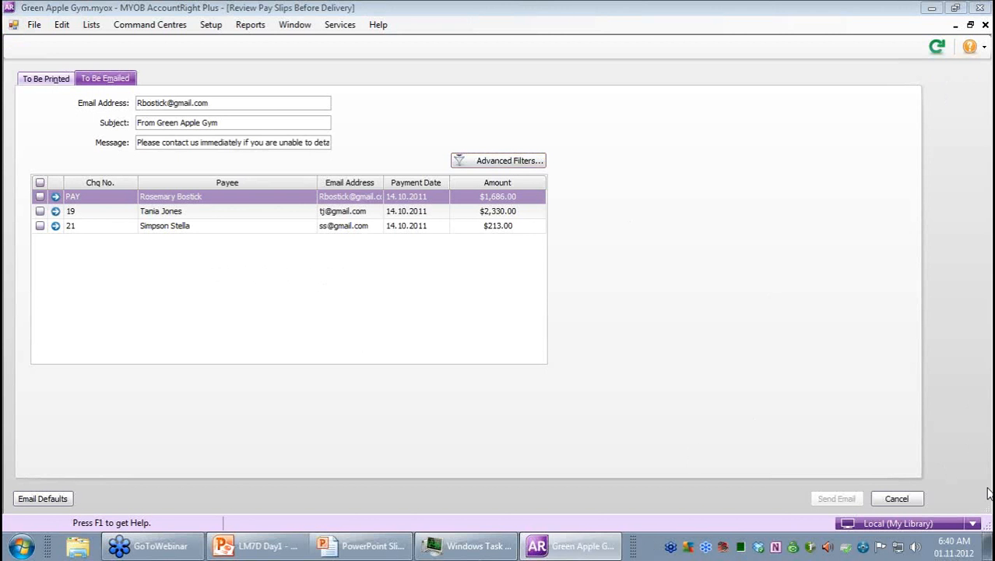
click(896, 499)
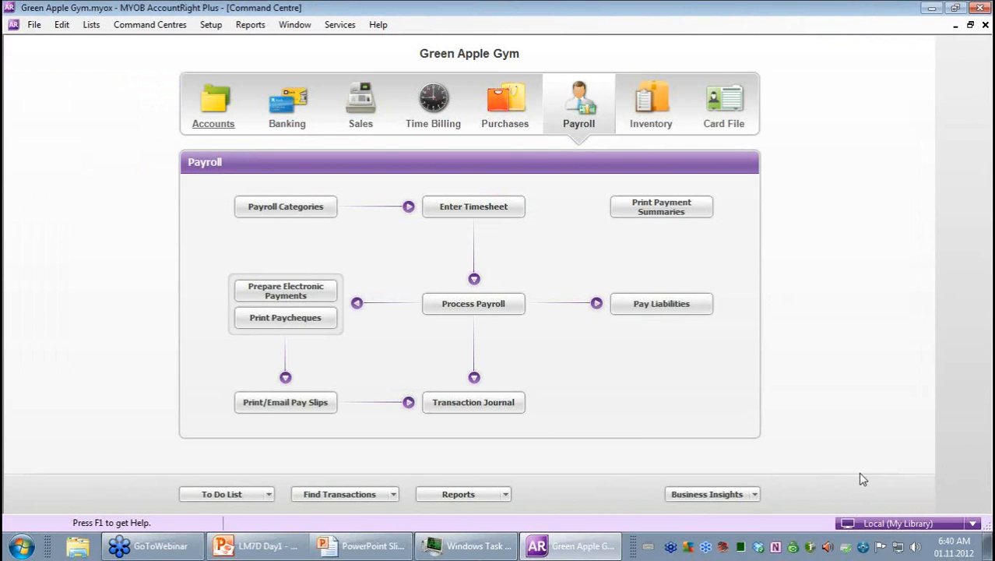
- Start a fortnightly payroll run with payment date 28.10.2011 and pay period 15.10.2011 to 28.10.2011, and continue to the employee pays
click(513, 305)
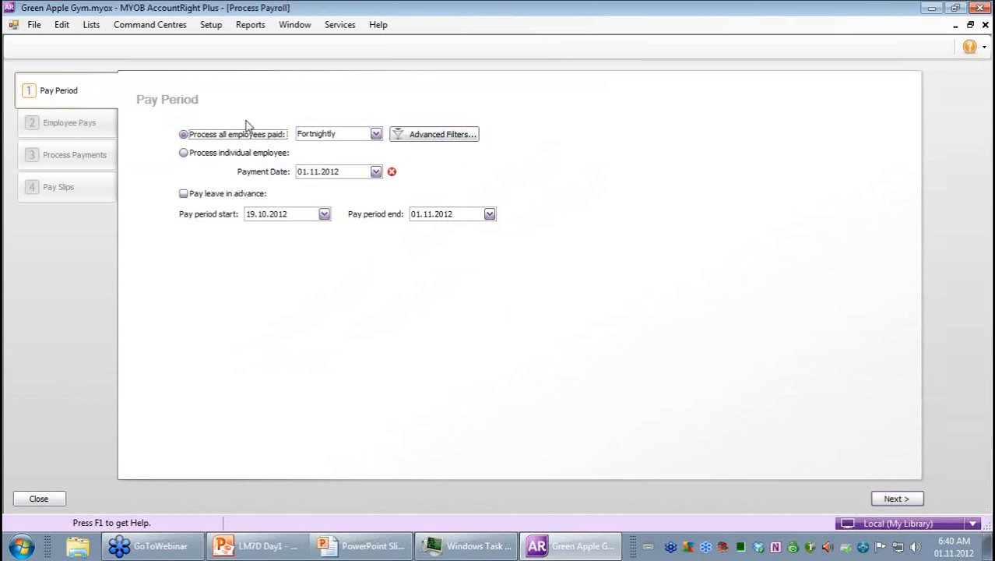
click(310, 167)
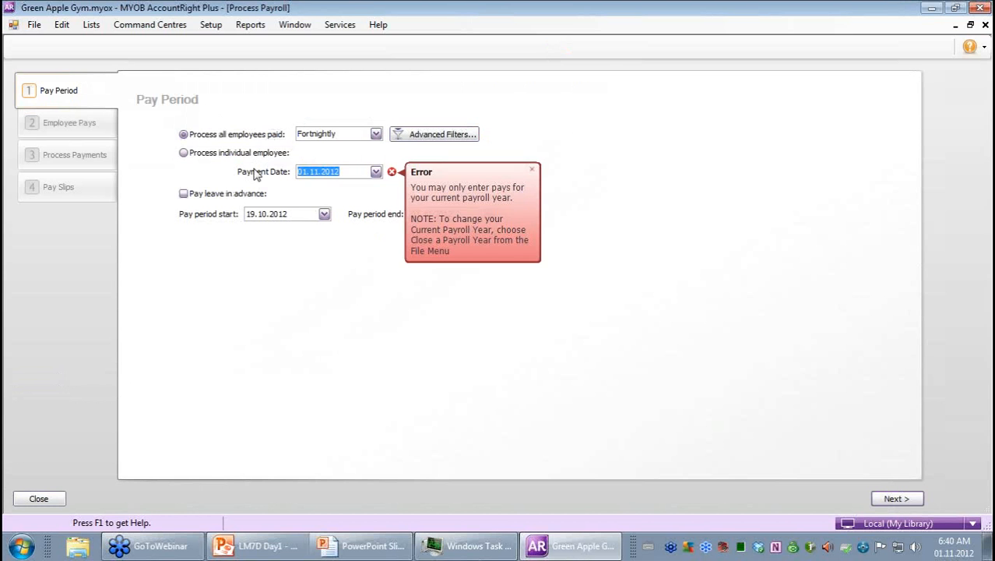
text(28.10.2011)
click(280, 214)
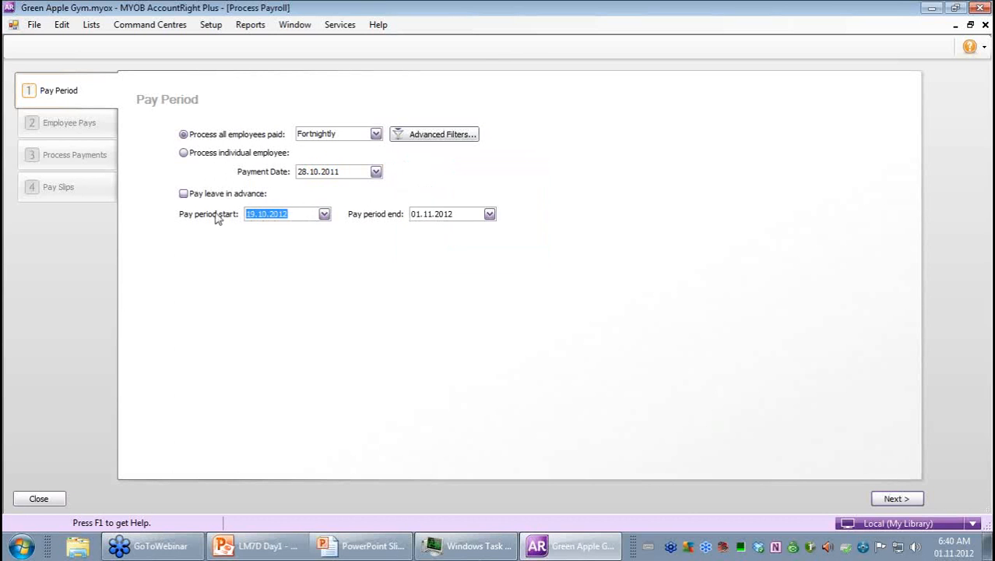
text(15.10.2011)
drag(467, 215, 374, 215)
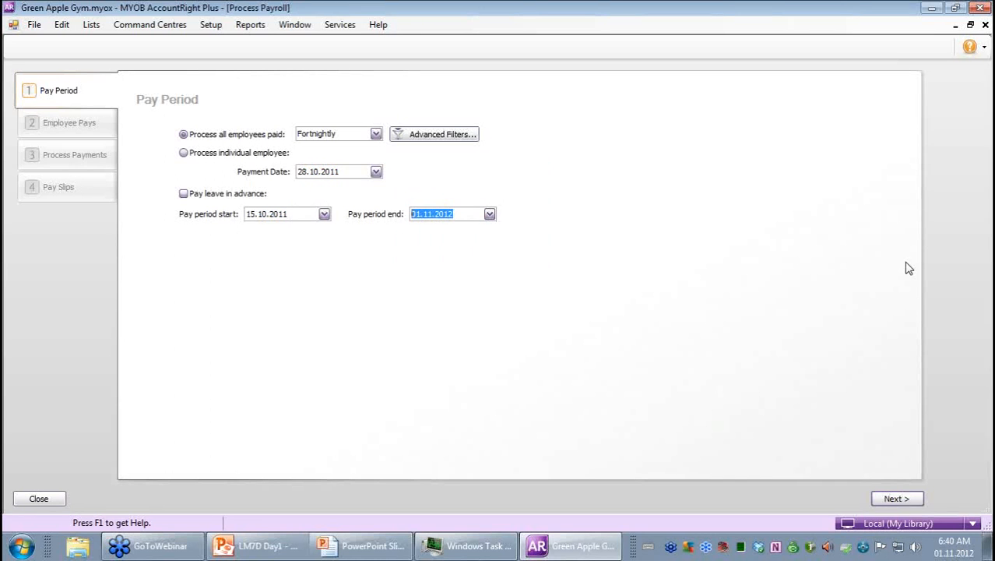
text(28.10.2011)
click(901, 498)
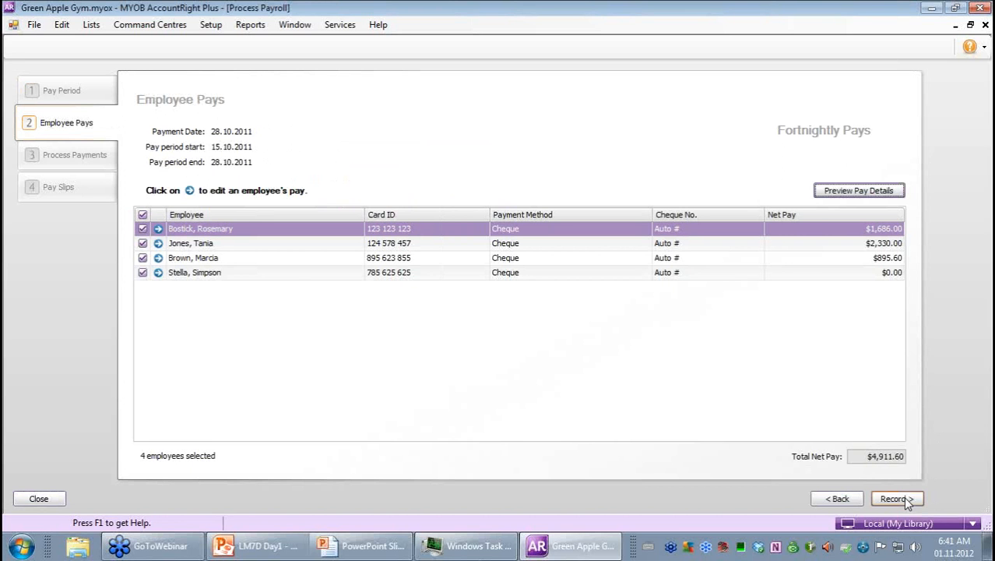
- Enter 20 Base Hourly hours in the pay of the last listed employee and save that pay
click(158, 272)
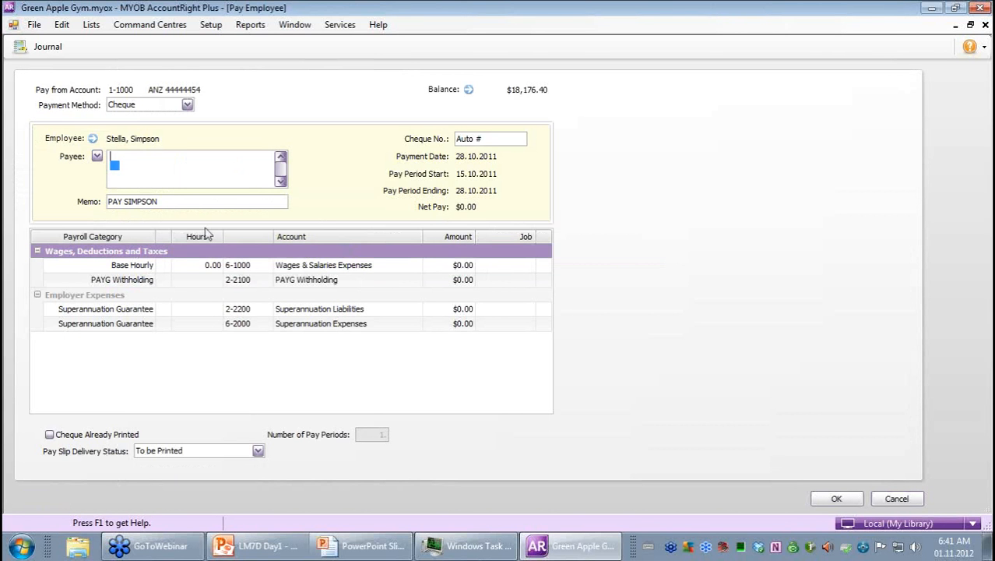
click(201, 267)
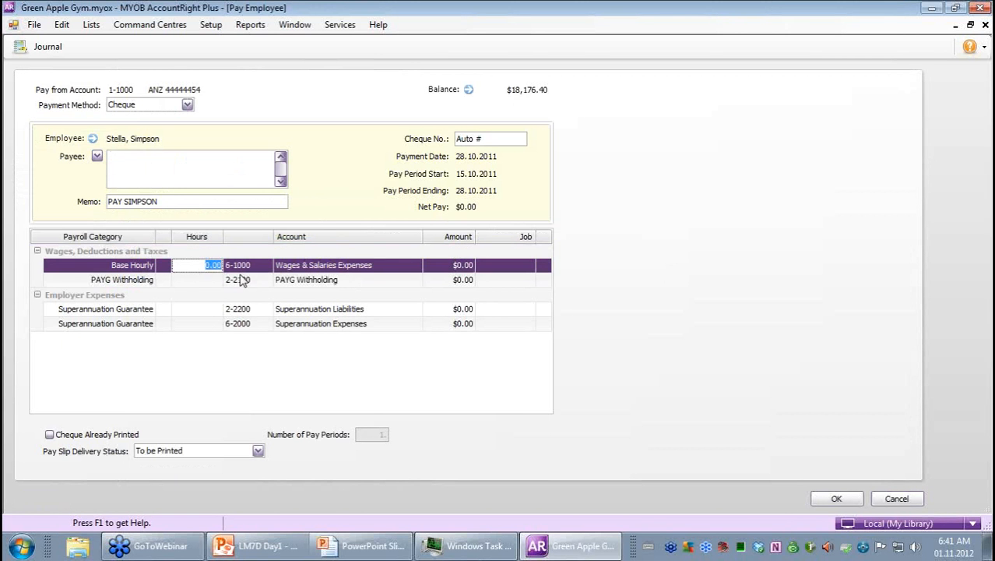
text(20)
key(Tab)
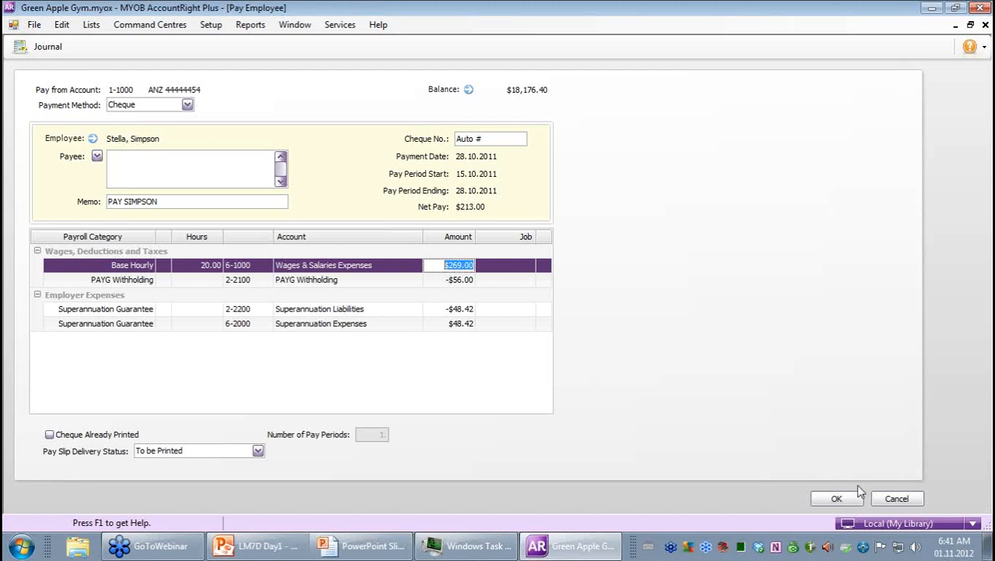
click(840, 502)
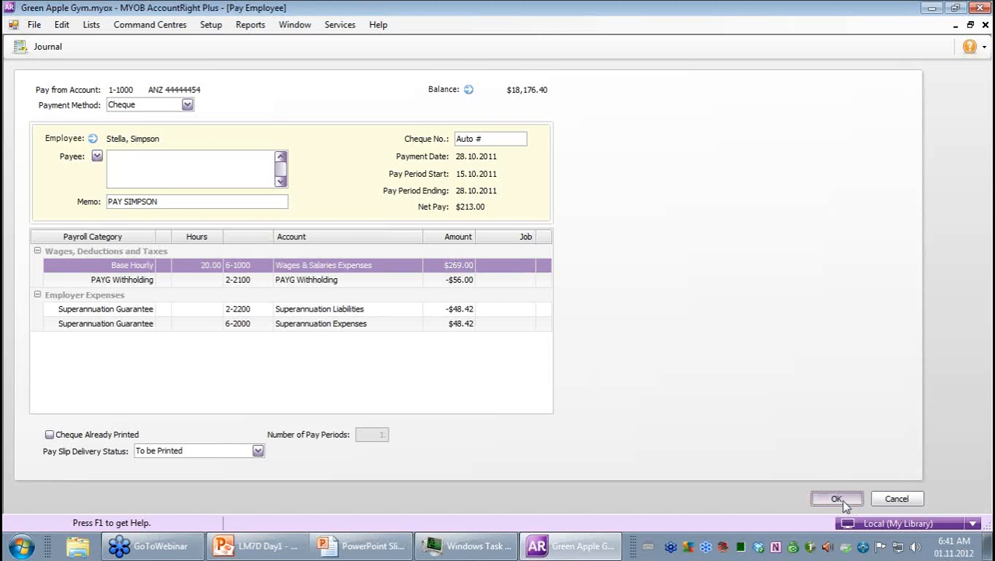
click(841, 501)
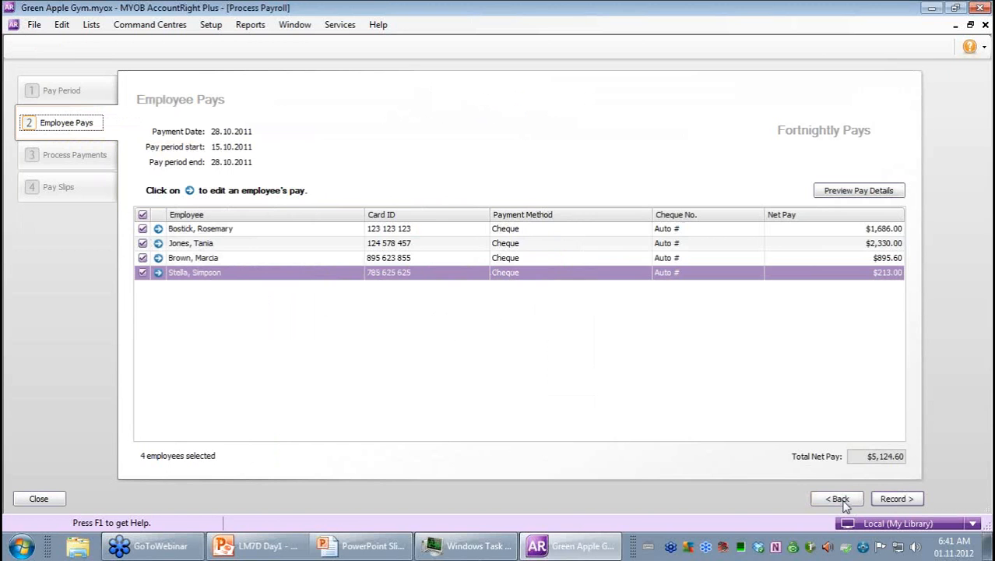
- Record the selected fortnightly pays and finish the payroll run without printing paycheques or delivering pay slips
click(892, 501)
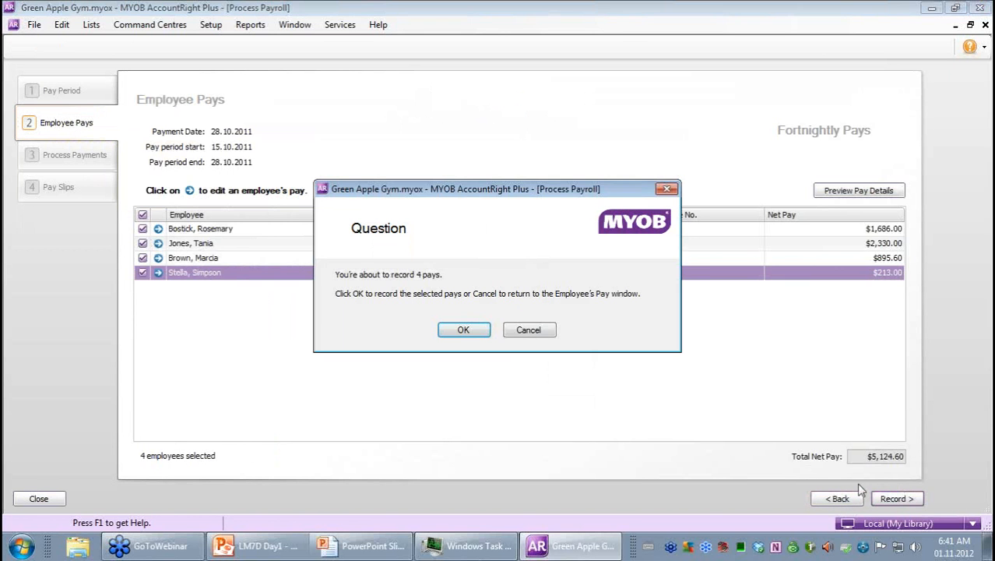
click(478, 331)
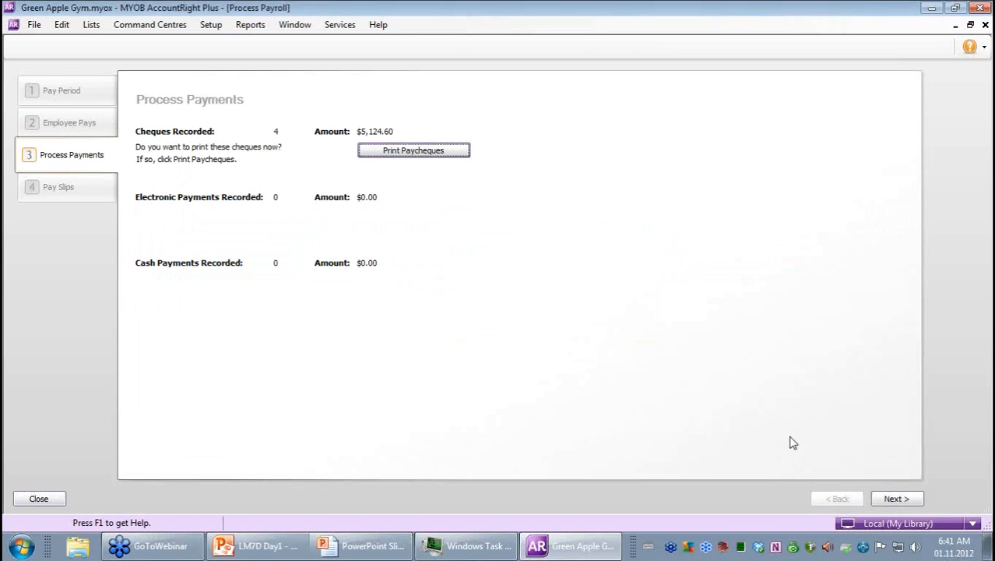
click(890, 500)
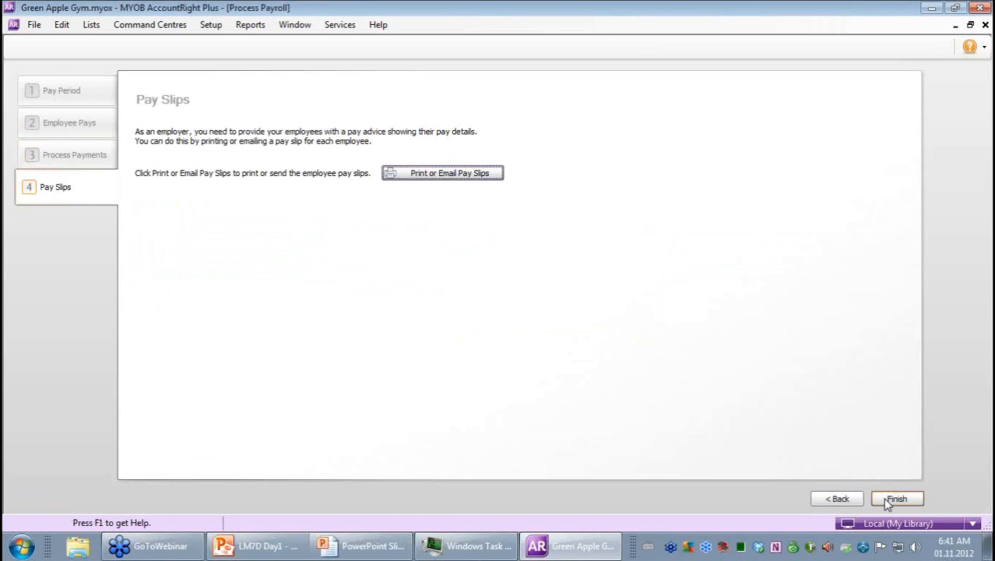
click(894, 499)
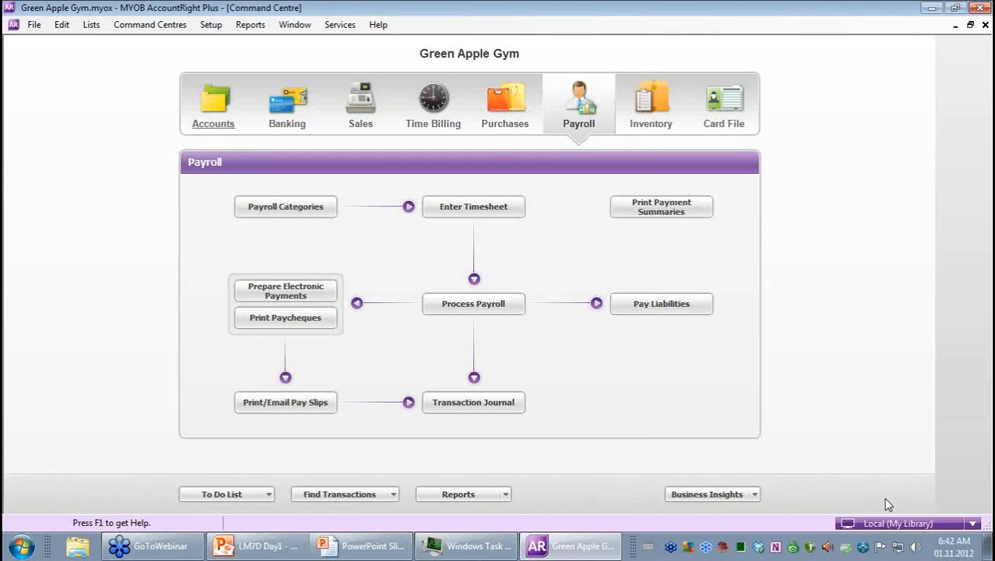
- Display the payroll Entitlements Balance Summary report for This Year (FY 2012), dated 01.07.2011 to 30.06.2012
click(466, 493)
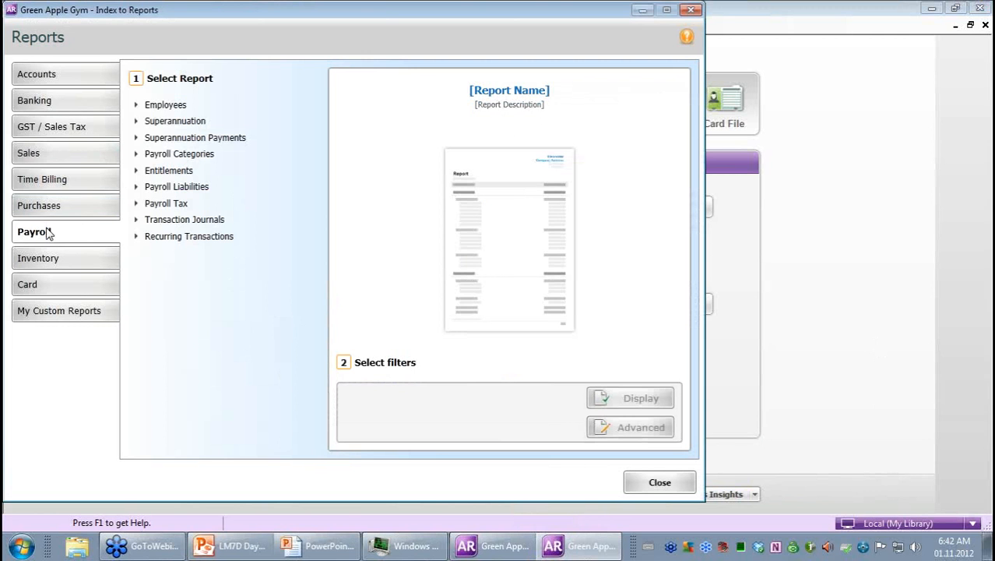
click(177, 171)
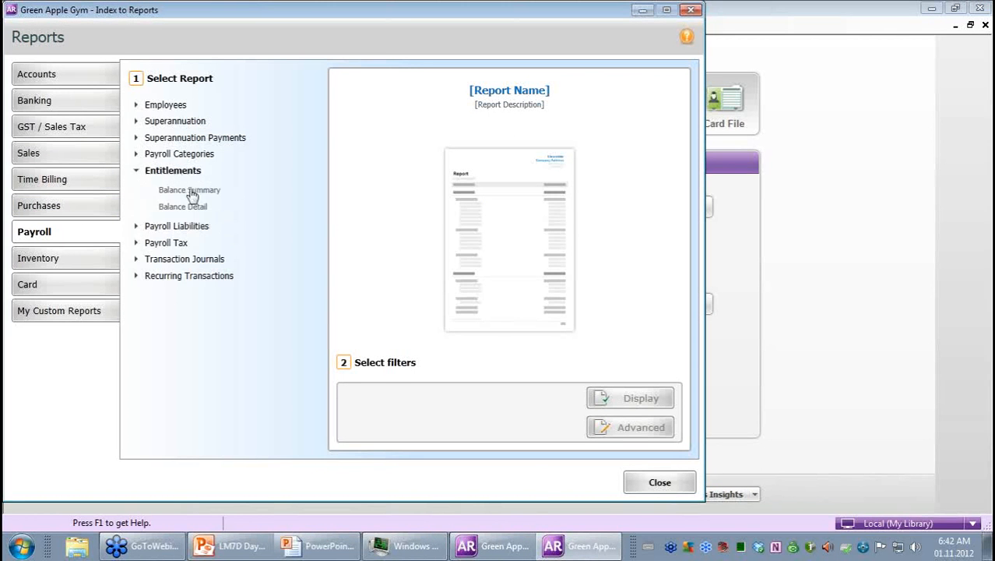
click(191, 193)
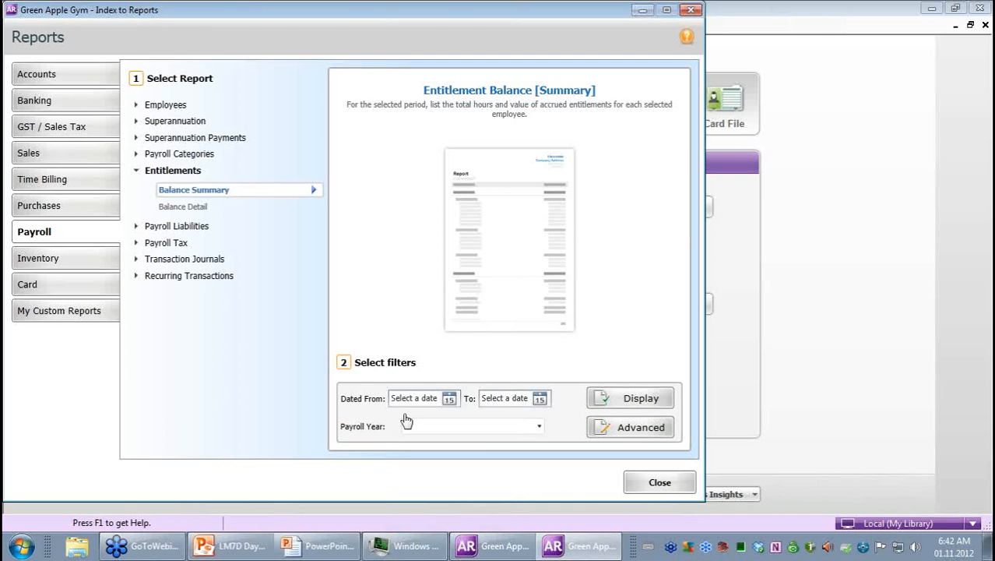
click(543, 401)
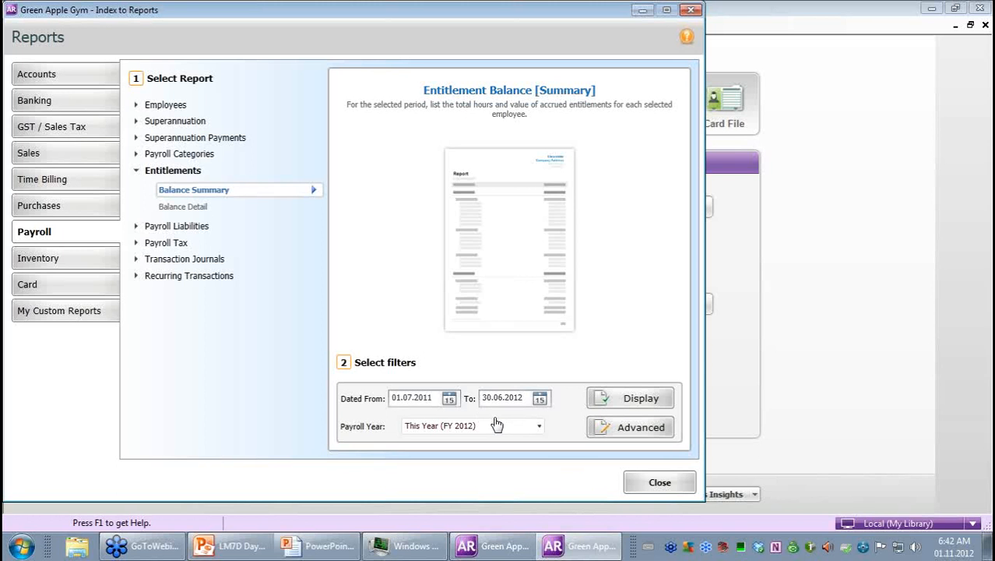
click(548, 451)
click(660, 400)
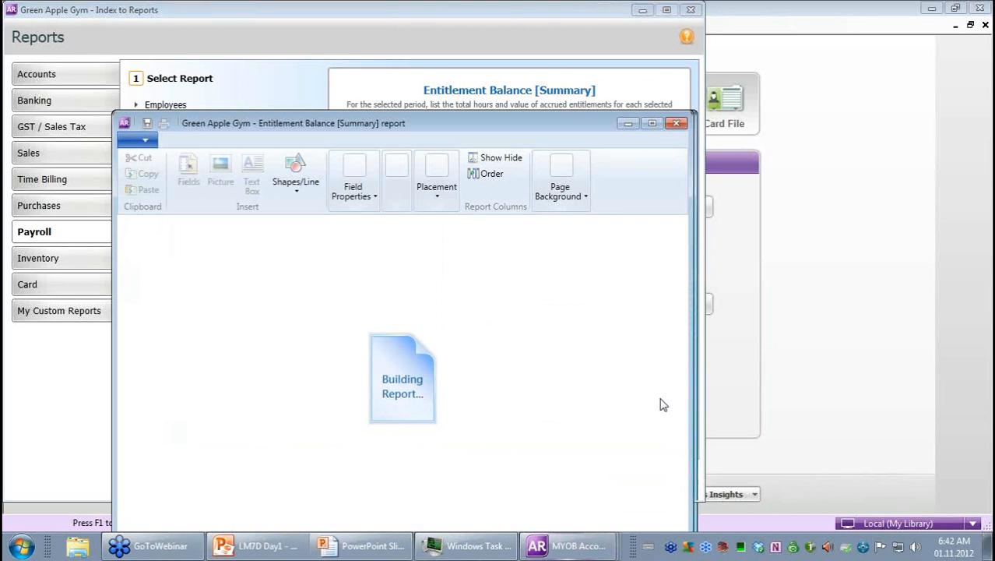
- Examine the Entitlement Balance [Summary] report at full size, set it aside still open, and close the reports index
click(652, 124)
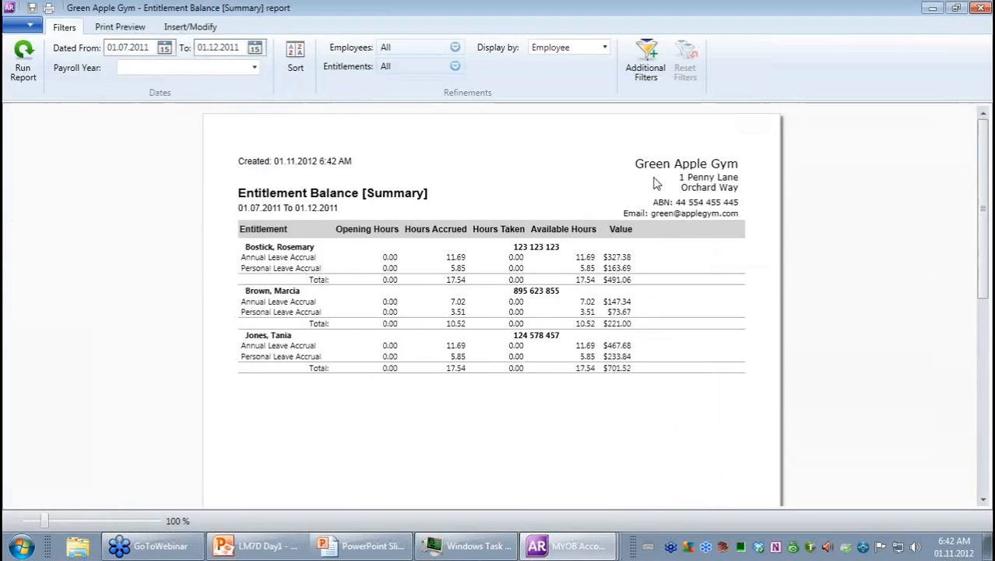
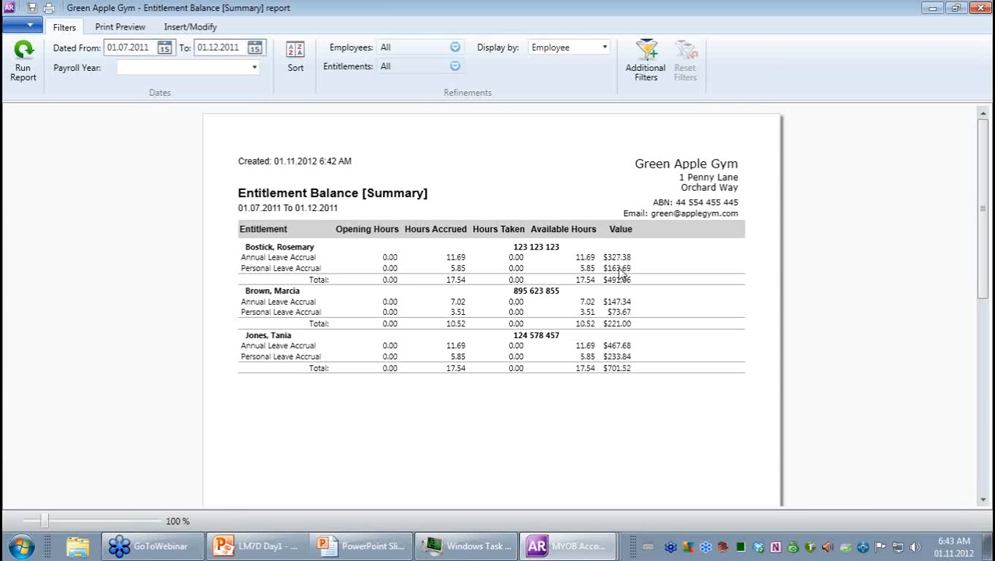
click(931, 9)
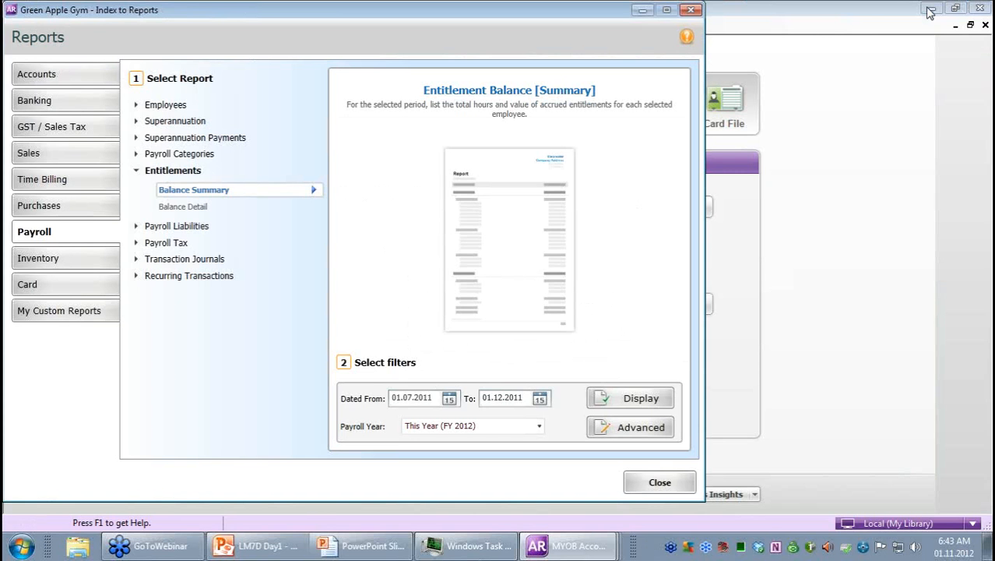
click(692, 11)
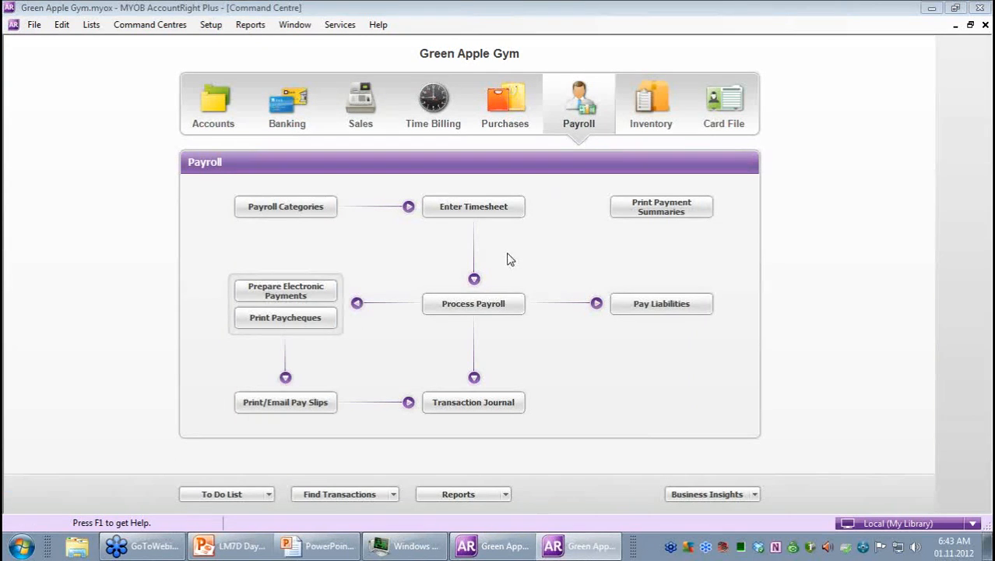
- Start a fortnightly payroll run with payment date 12.12.2011 and pay period 29.11.2011 to 12.12.2011, and continue to the employee pays
click(496, 307)
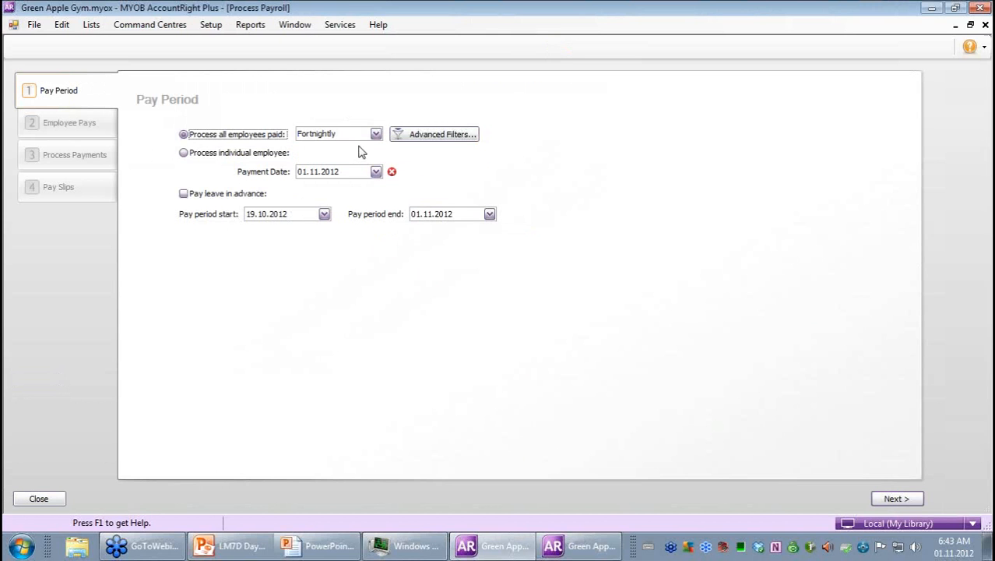
click(342, 171)
drag(343, 172, 291, 159)
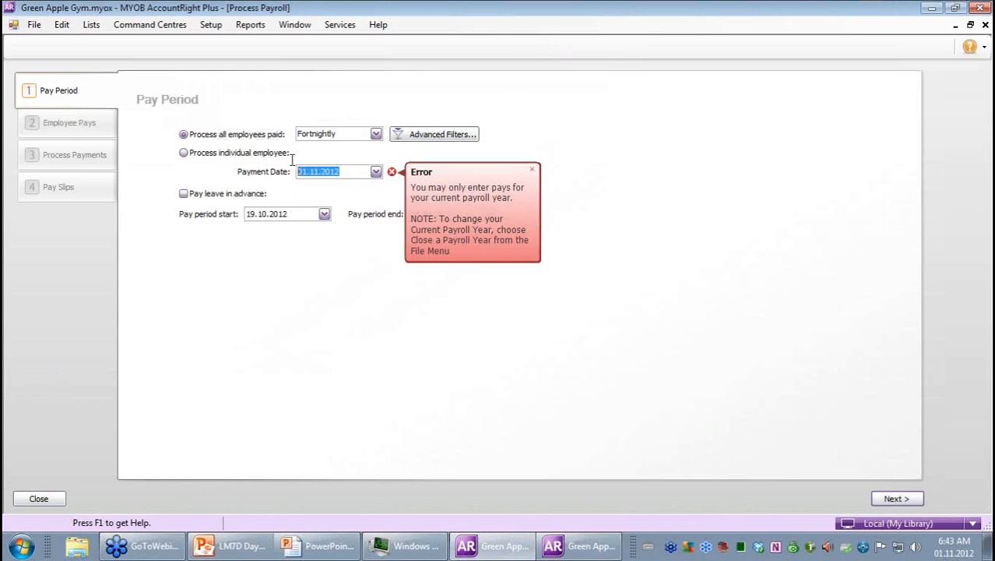
text(12.12.2011)
drag(305, 217, 195, 217)
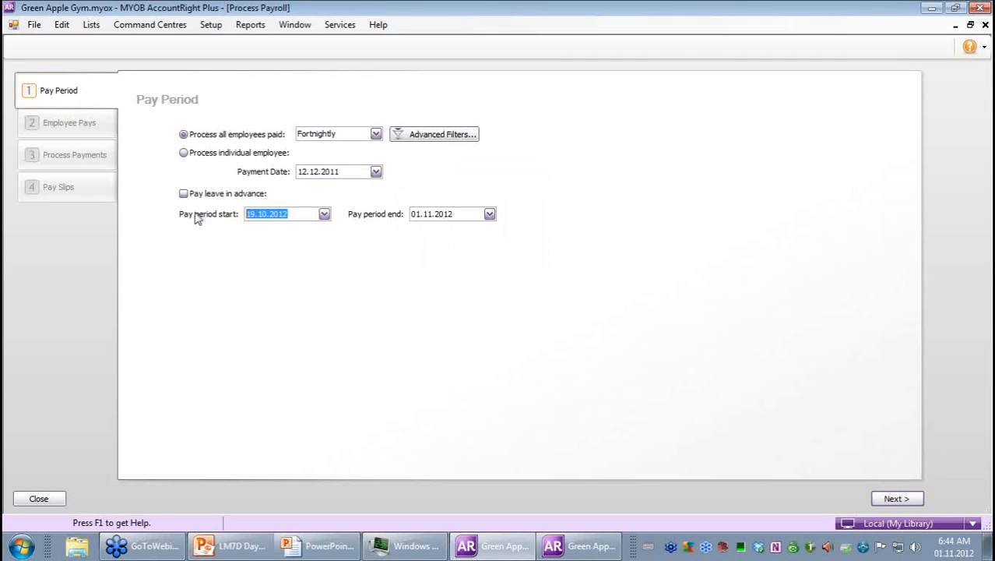
text(29.11.2011)
key(Tab)
text(12.)
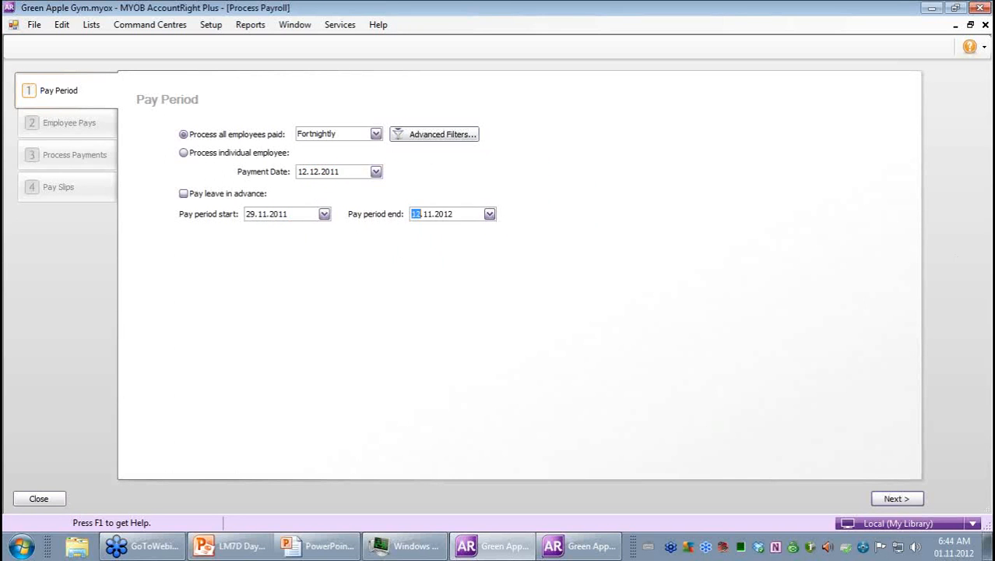
text(12.2011)
click(893, 499)
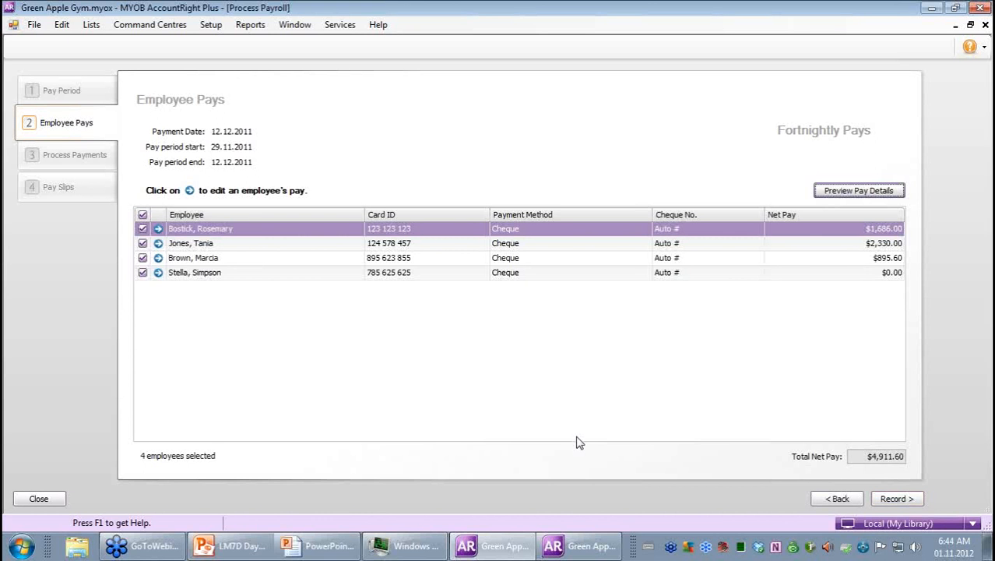
- Enter 7.6 hours of annual leave taken, finishing 29.11.2011, in the second listed employee's pay and save that pay
click(161, 245)
click(158, 243)
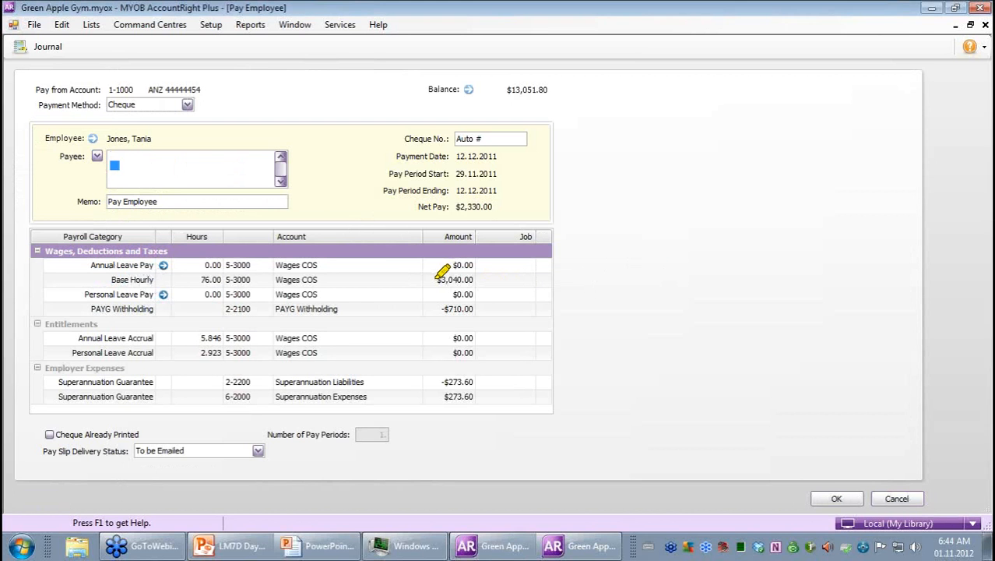
drag(431, 279, 477, 278)
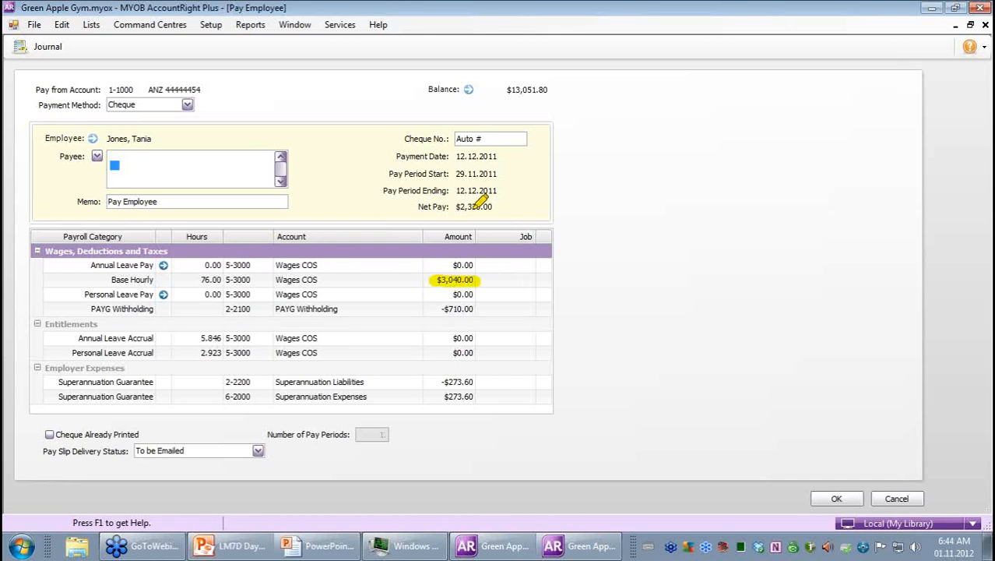
drag(454, 207, 492, 206)
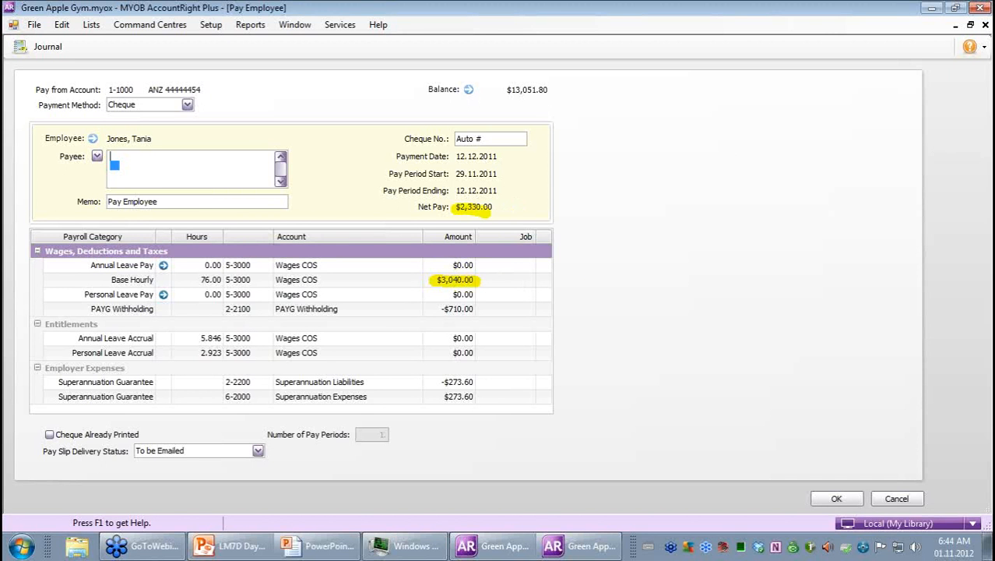
click(164, 266)
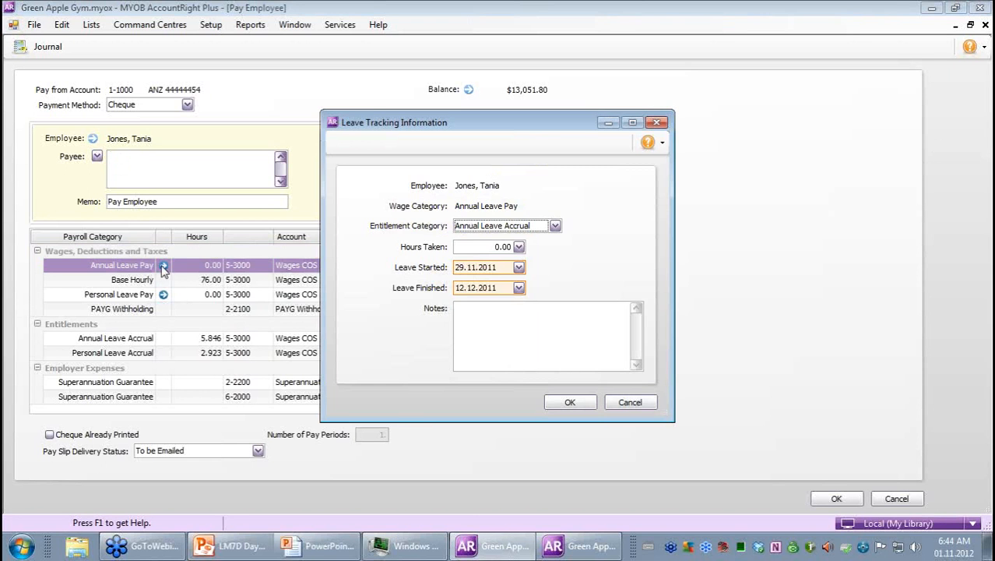
click(478, 248)
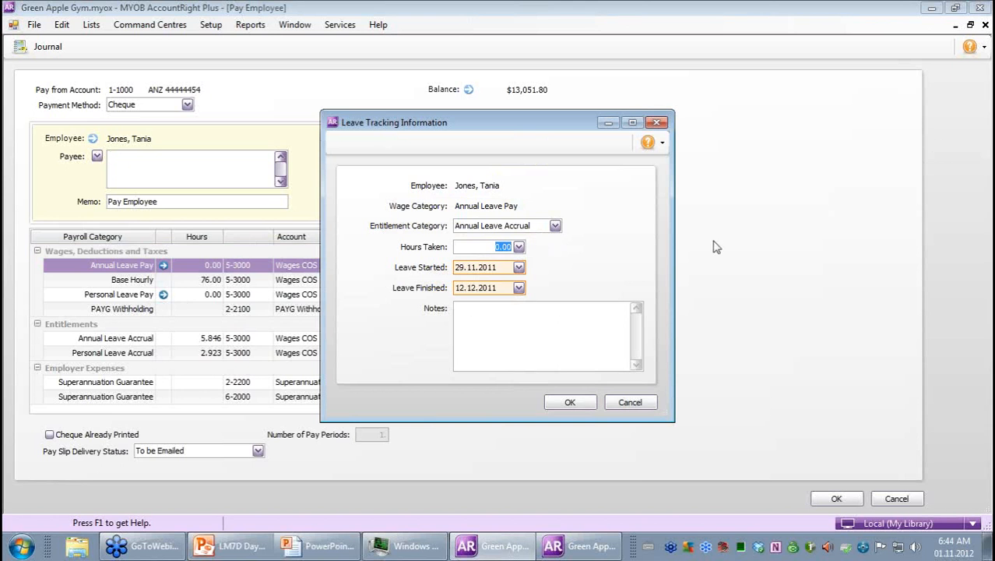
text(7.6)
click(493, 287)
drag(500, 288, 422, 282)
text(29.11.2011)
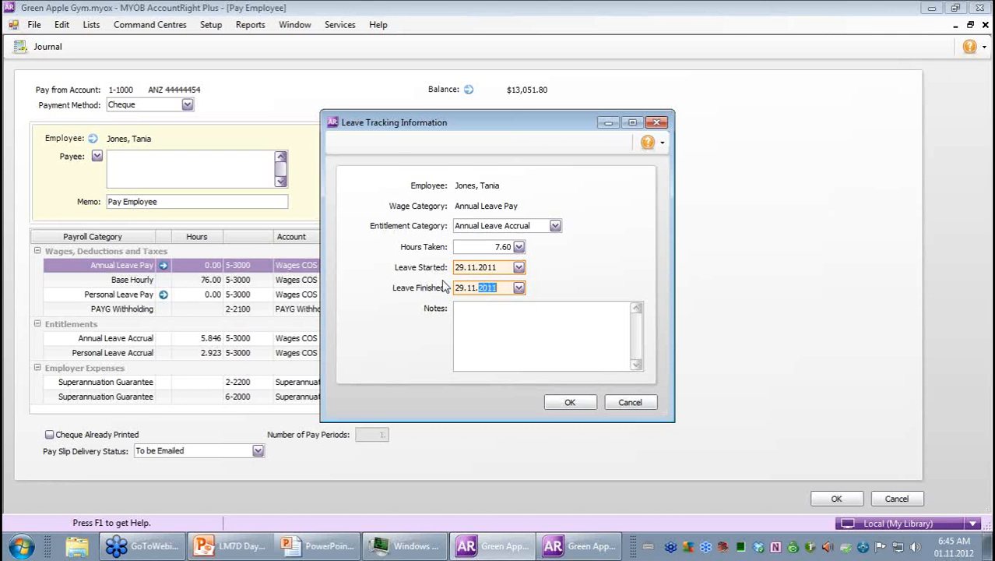
click(570, 402)
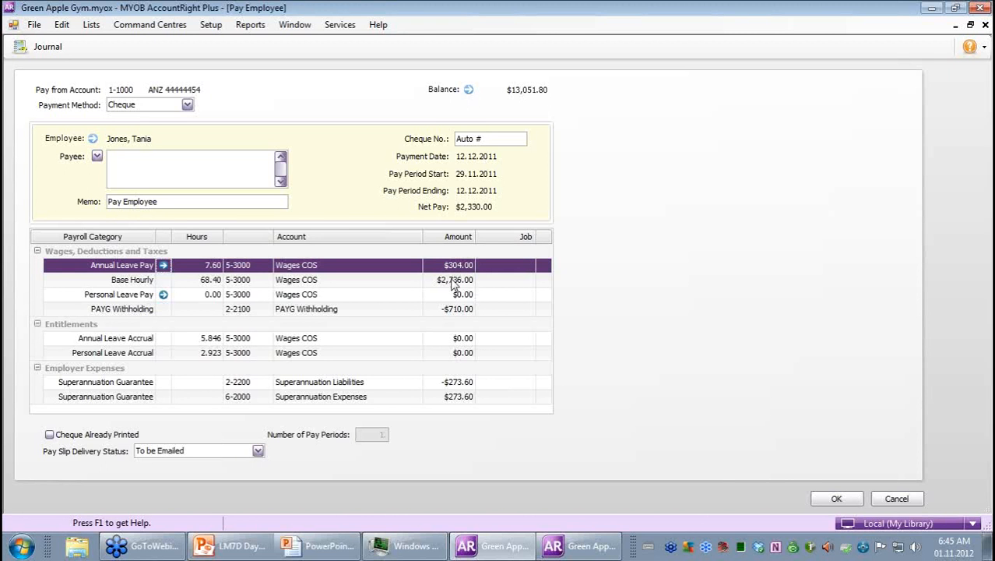
click(827, 499)
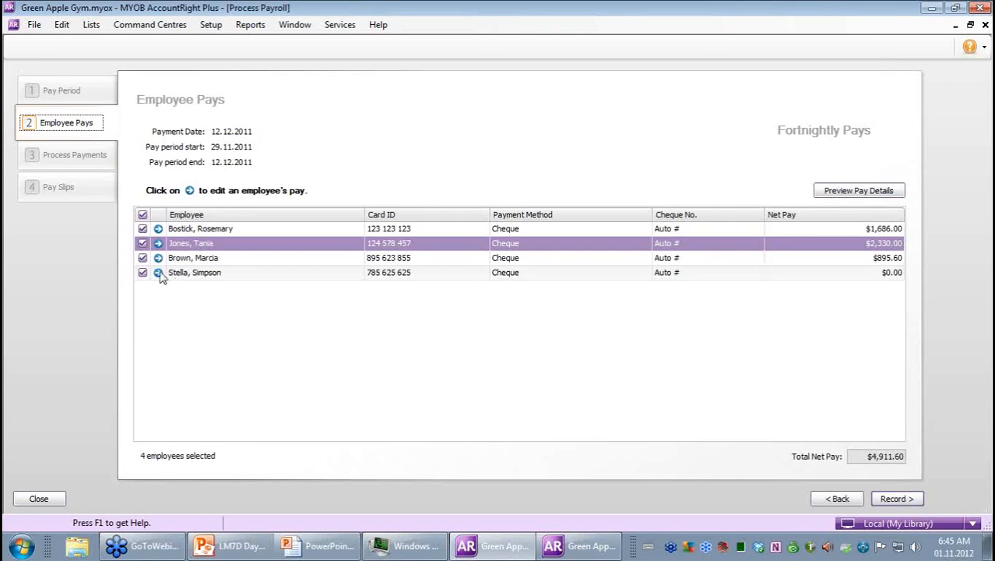
- Enter 7.6 Base Hourly hours in the last listed employee's pay and save that pay
click(162, 276)
click(158, 271)
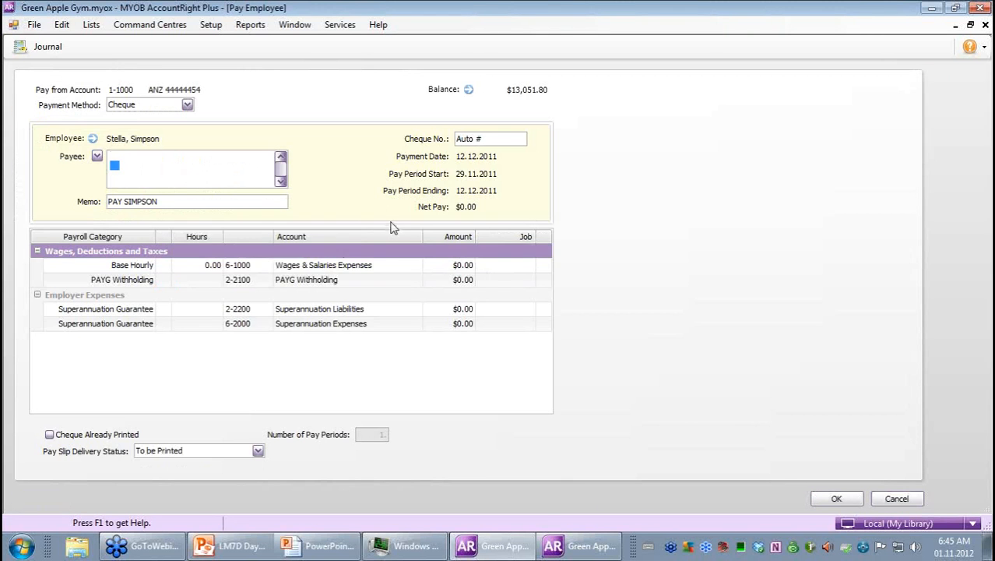
click(195, 271)
text(7.6)
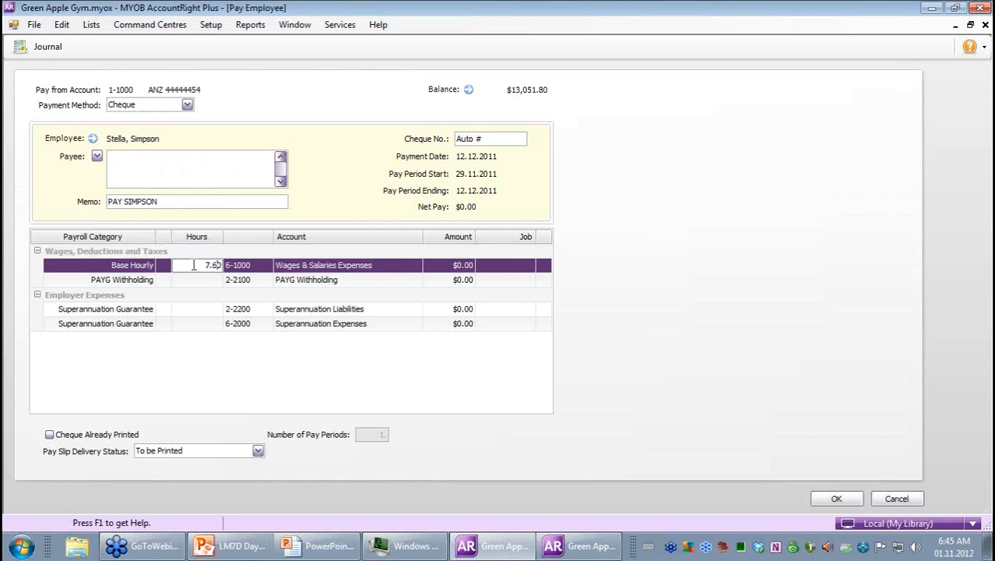
key(Tab)
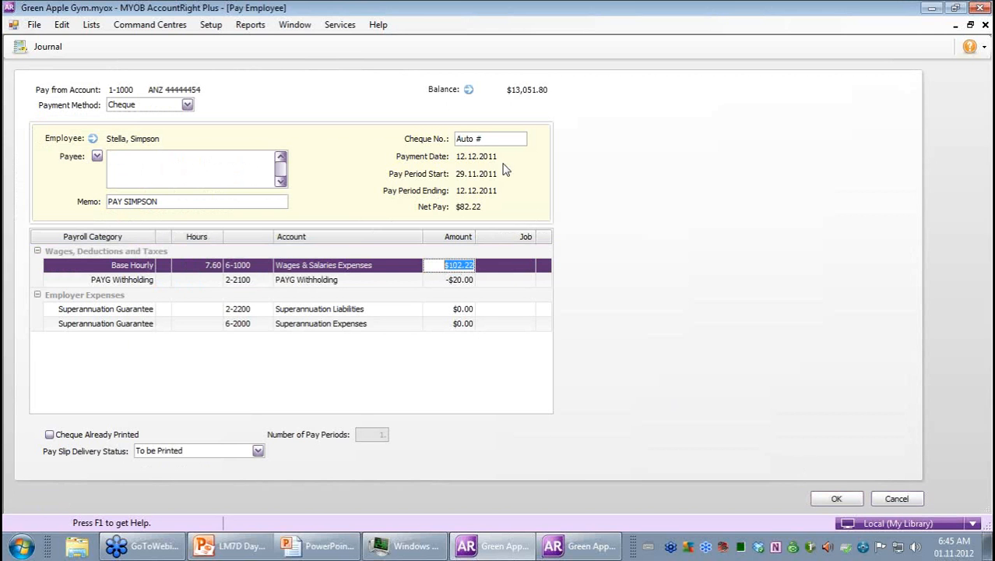
click(838, 498)
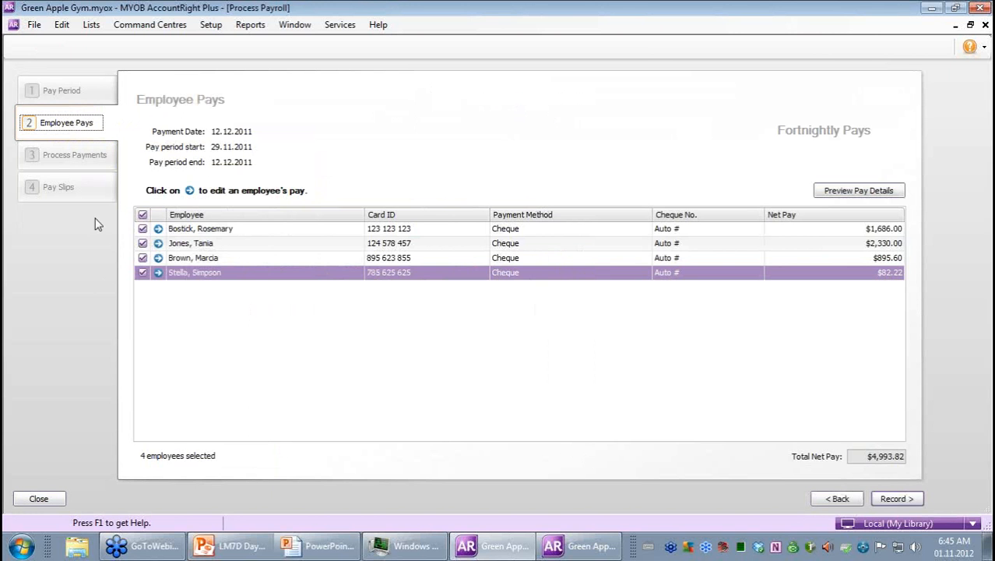
- Enter 3.80 hours of annual leave taken, finishing 29.11.2011, in the first listed employee's pay and save that pay
click(158, 230)
click(158, 230)
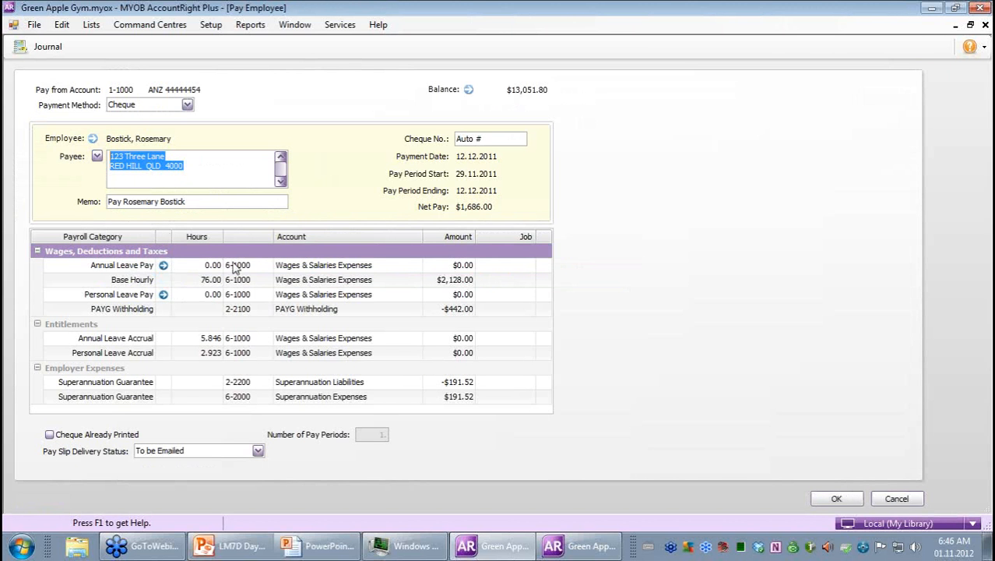
click(164, 294)
click(487, 247)
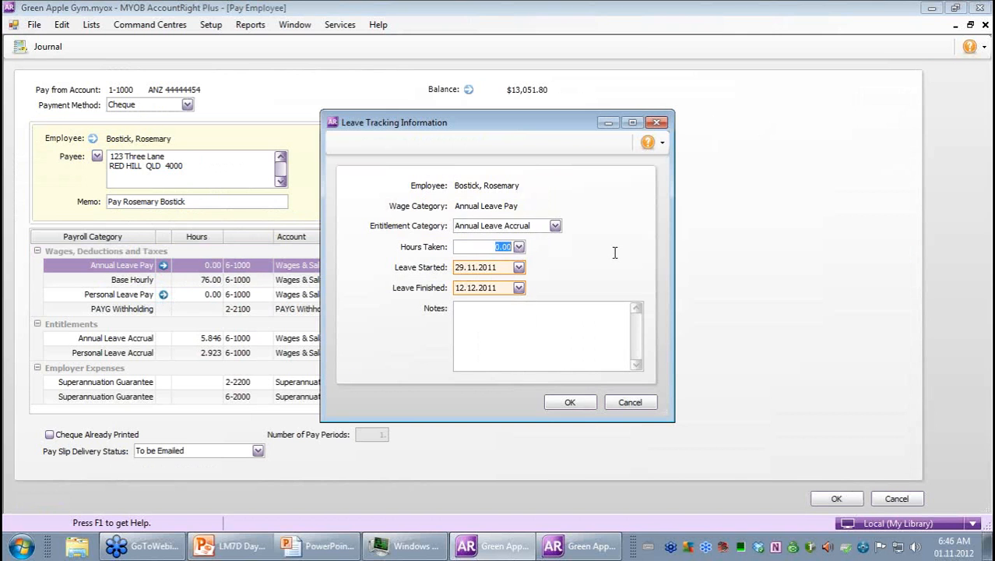
text(3.80)
click(504, 289)
text(29.11.)
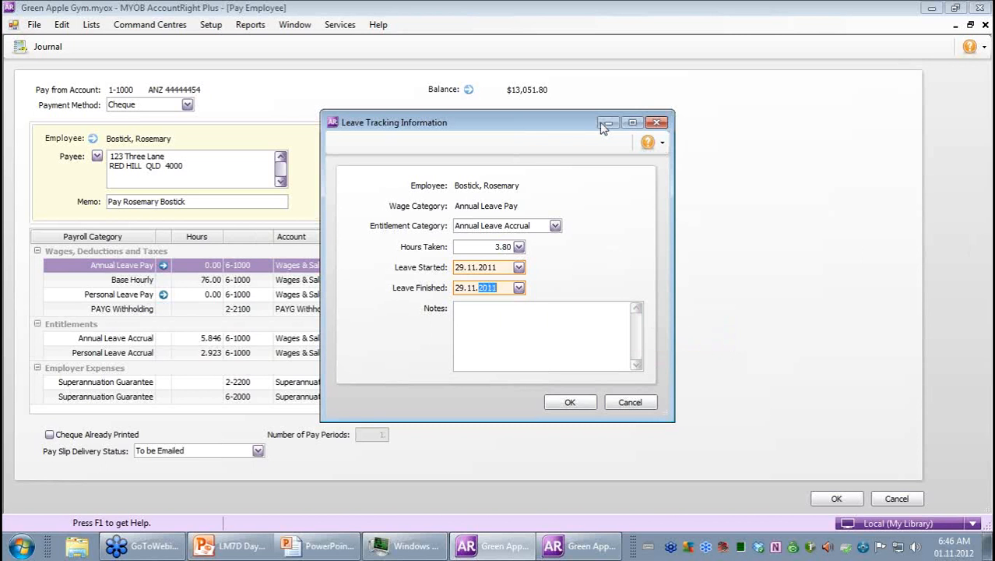
drag(584, 126, 840, 134)
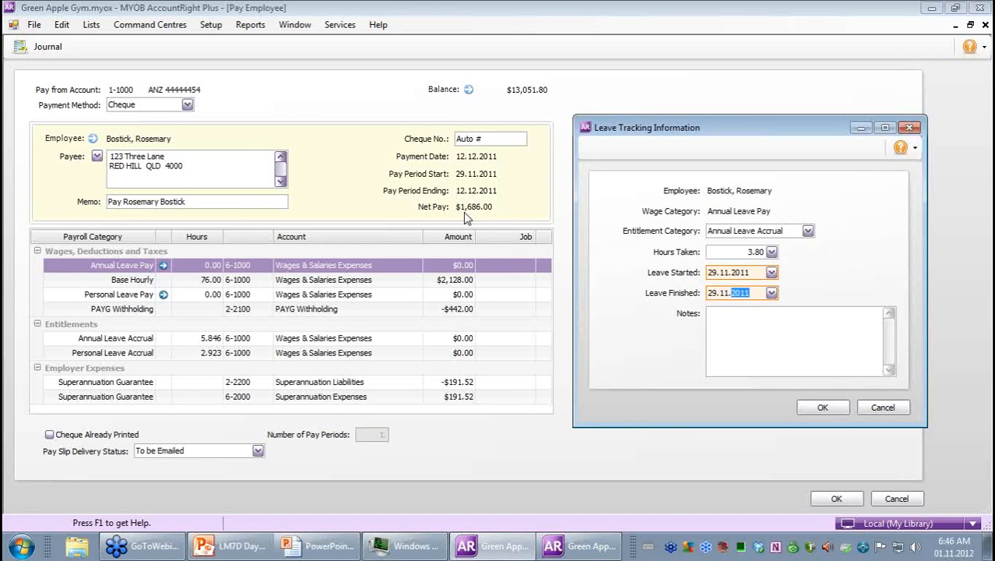
click(823, 408)
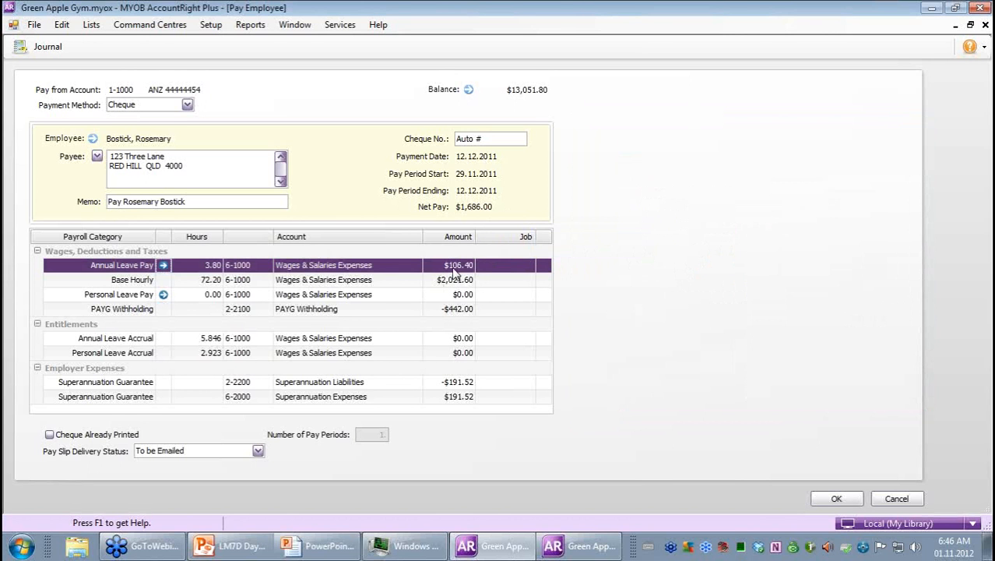
click(849, 500)
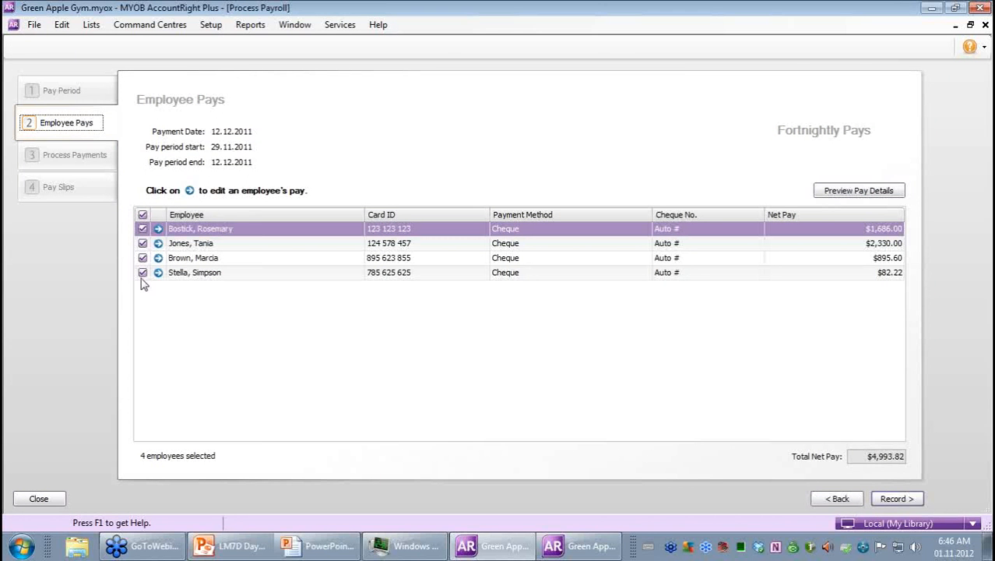
- Record all four fortnightly pays and finish the payroll run without printing paycheques or delivering pay slips
click(899, 502)
click(464, 330)
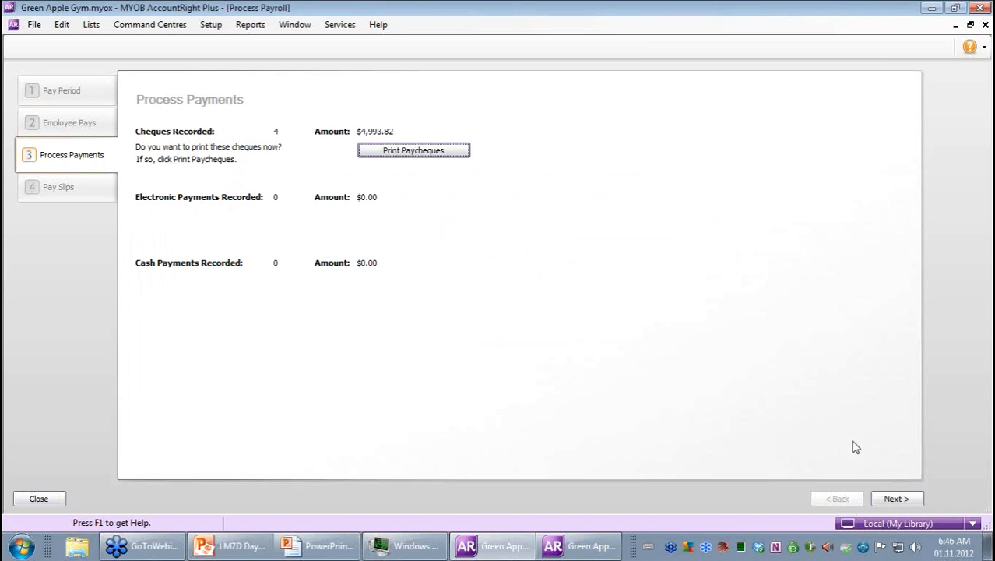
click(903, 499)
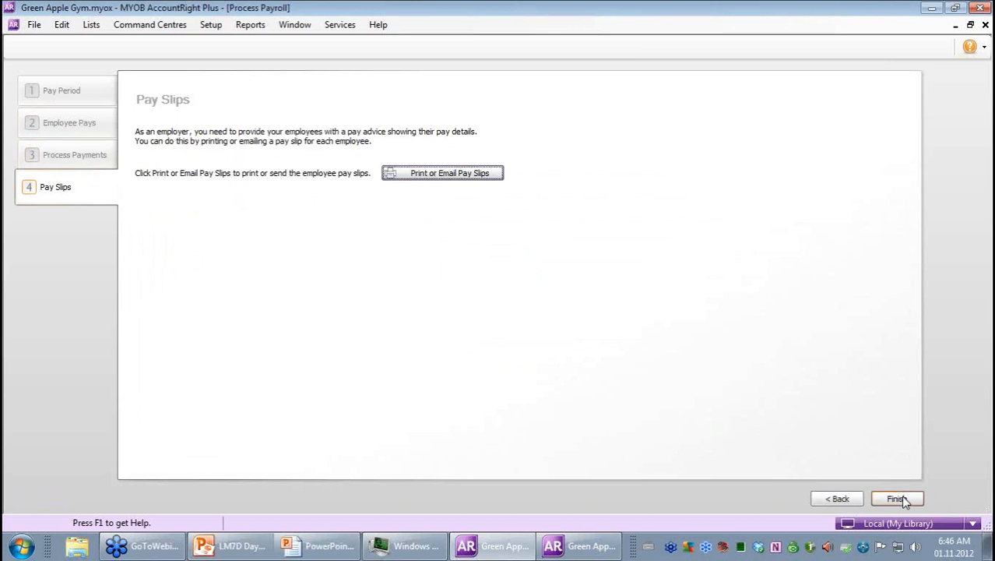
click(897, 499)
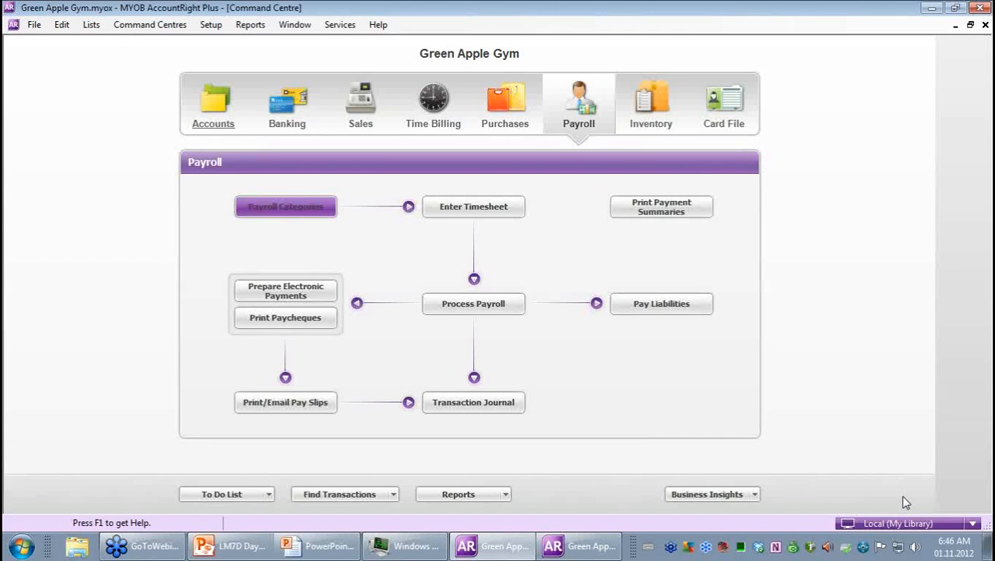
- Return to the open Entitlement Balance [Summary] report and run it again
mouse_move(588, 549)
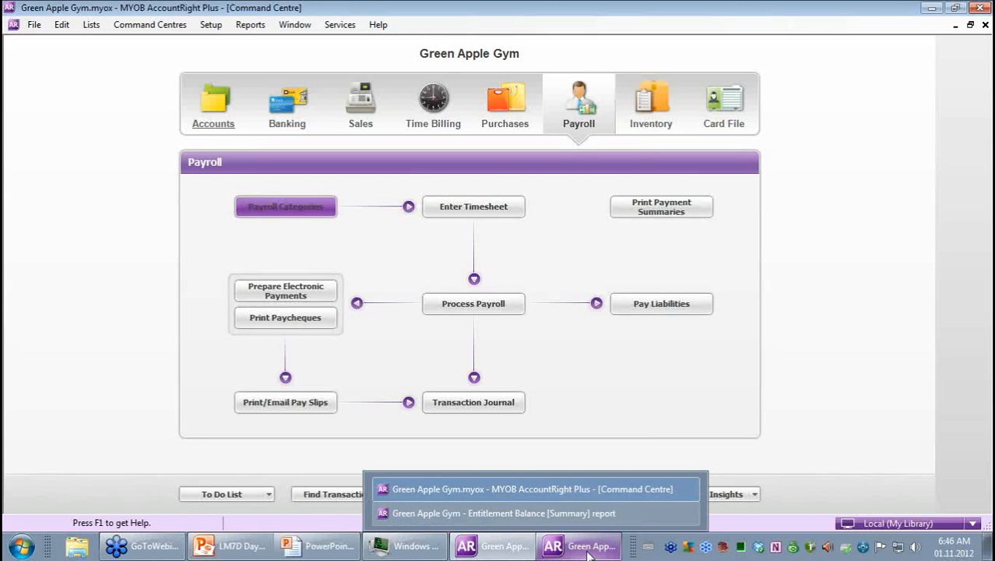
click(504, 513)
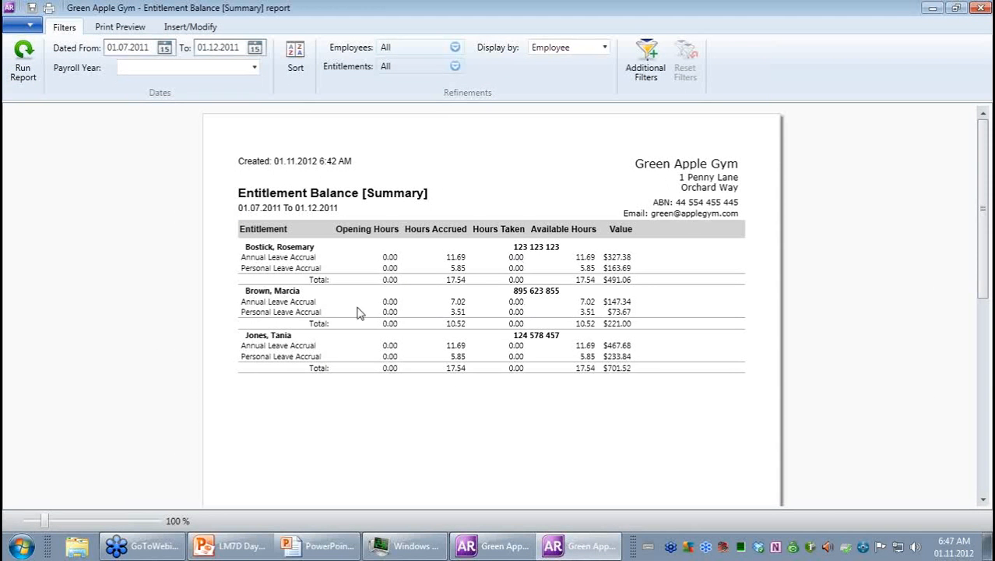
click(32, 58)
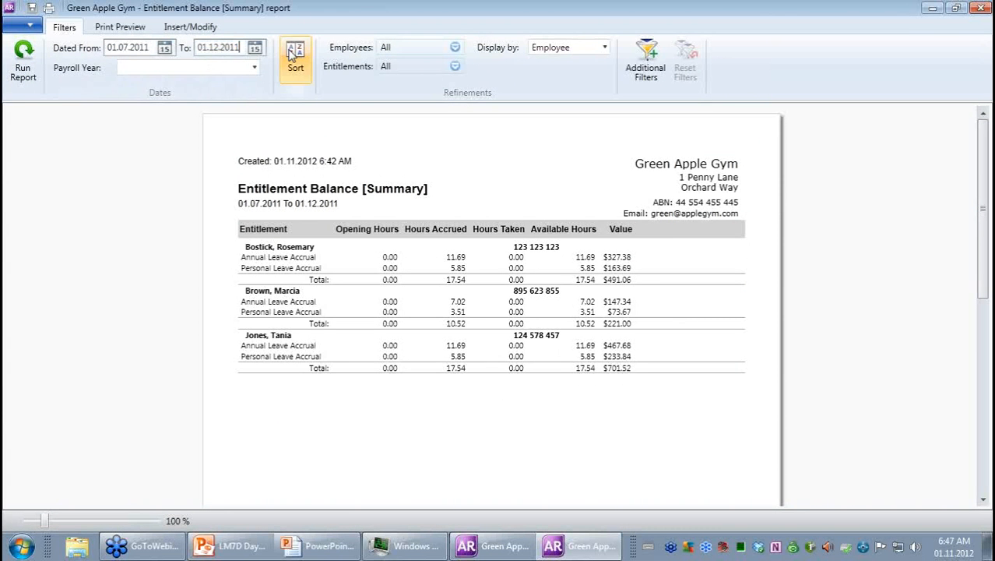
- Set the Entitlement Balance [Summary] report's dates from 01.12.2011 to 31.12.2011, run it again and close it
key(Left)
key(Left)
key(Left)
text(2)
key(Left)
key(Left)
key(Left)
key(BackSpace)
text(3)
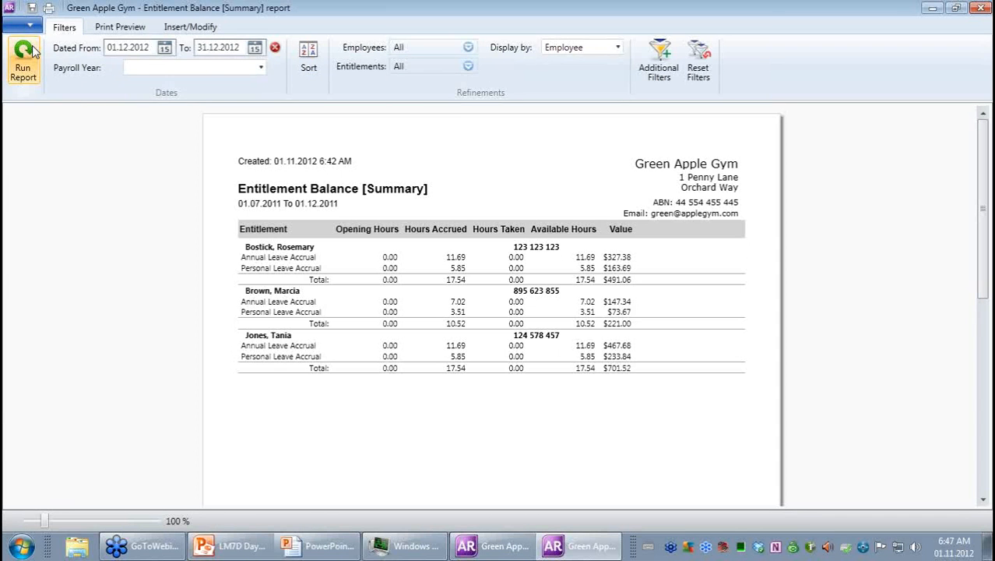
click(241, 47)
key(BackSpace)
text(1)
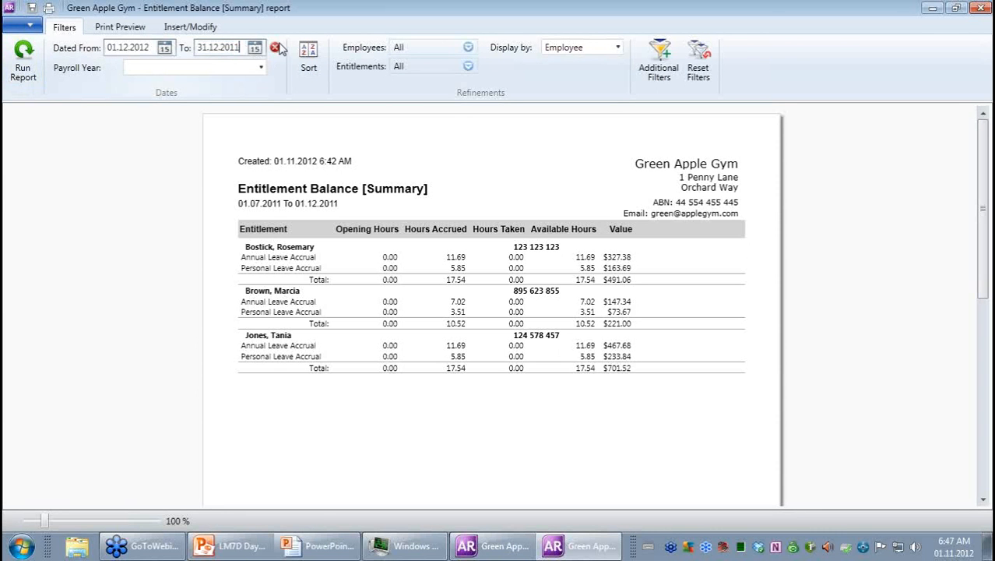
key(Tab)
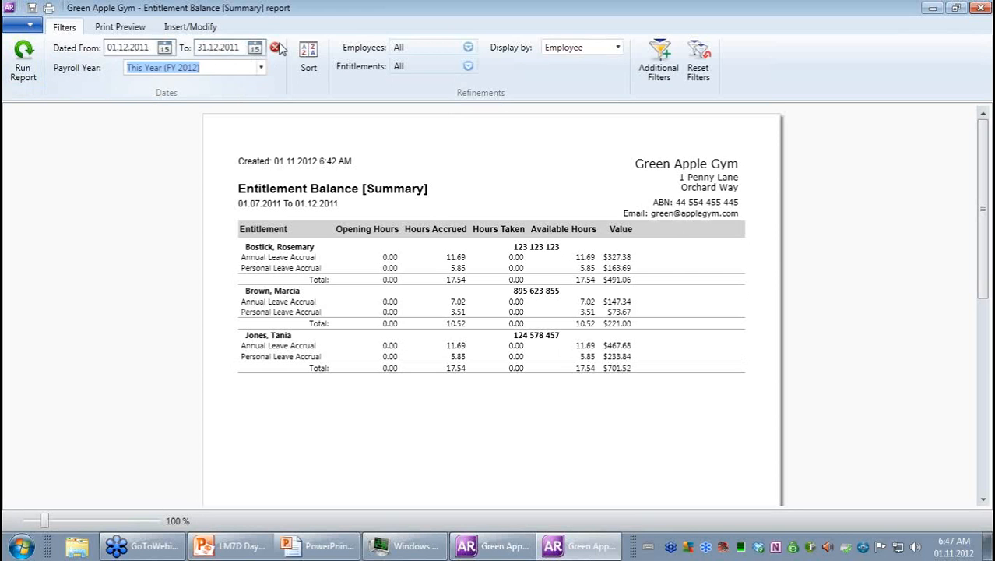
click(26, 61)
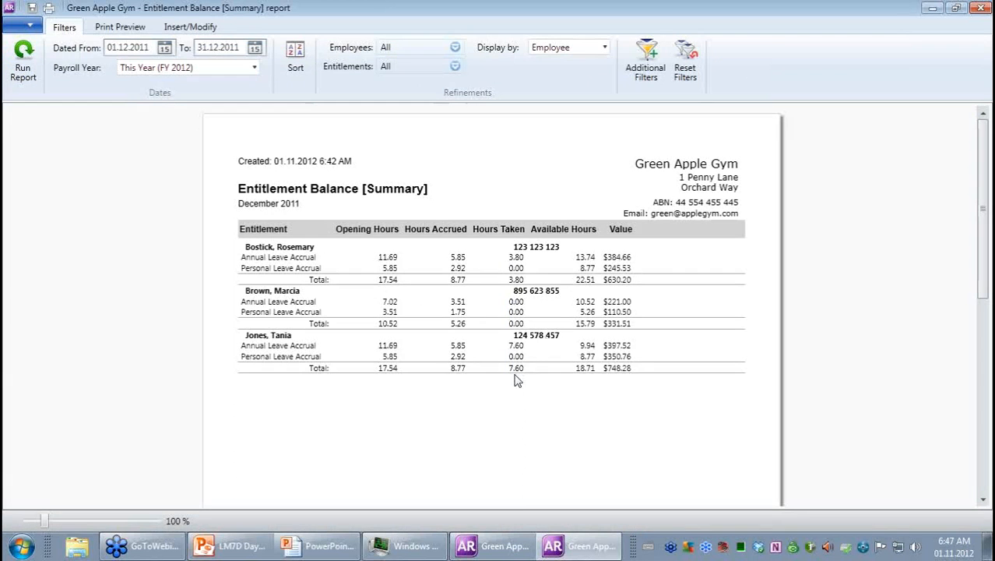
click(980, 7)
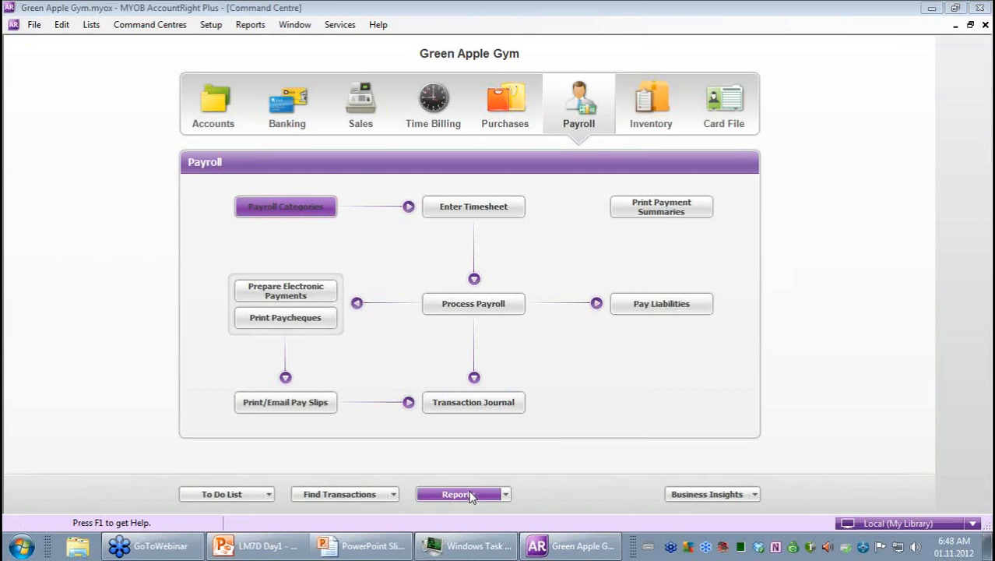
- Open the report index, display the Balance Sheet from the Accounts reports full size, and close it after reviewing
click(469, 495)
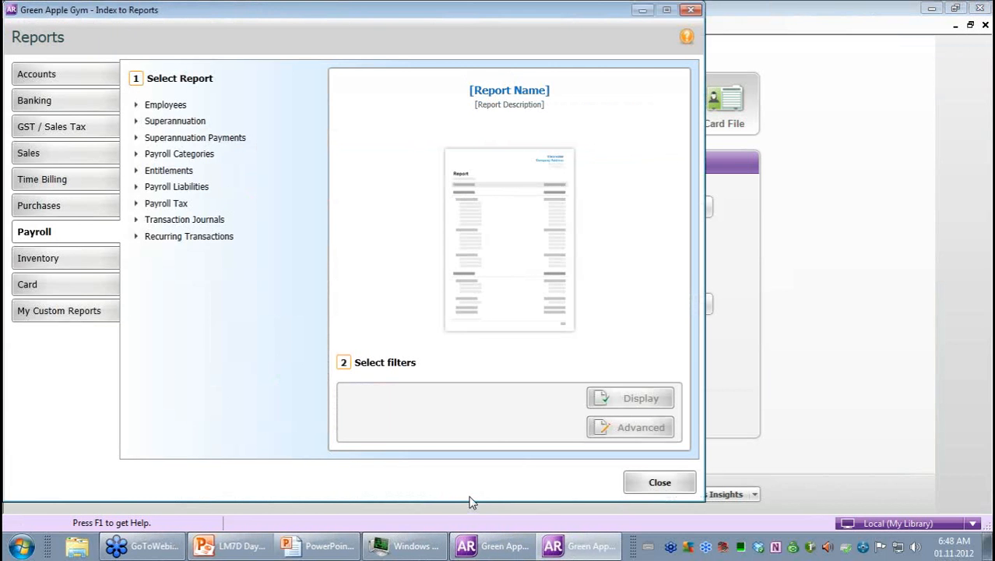
click(88, 107)
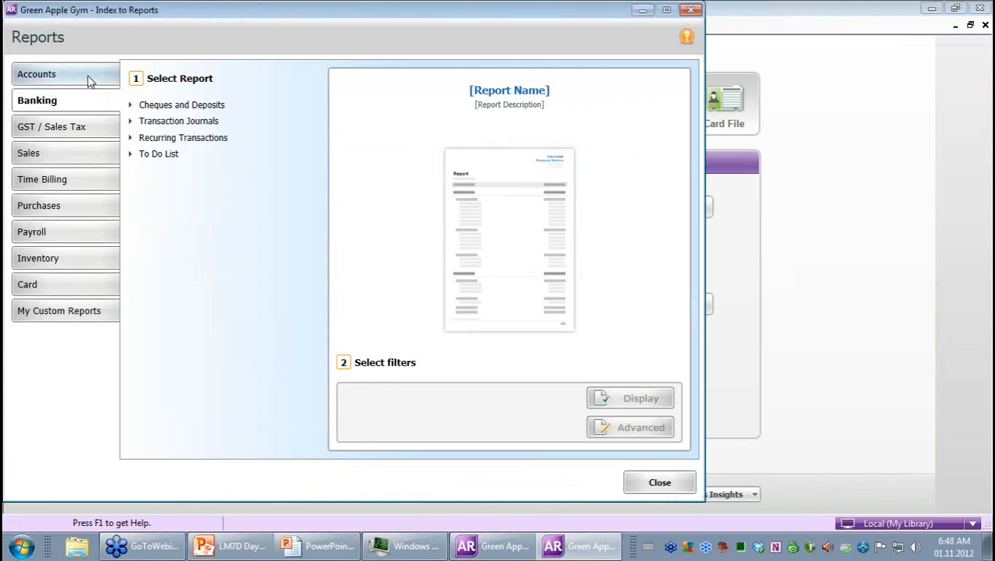
click(90, 79)
click(148, 123)
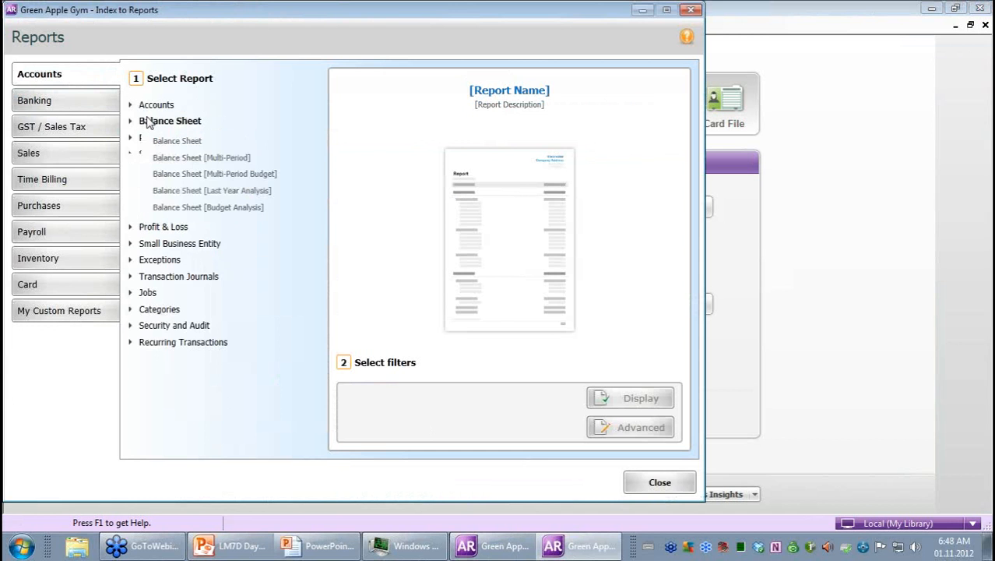
click(178, 142)
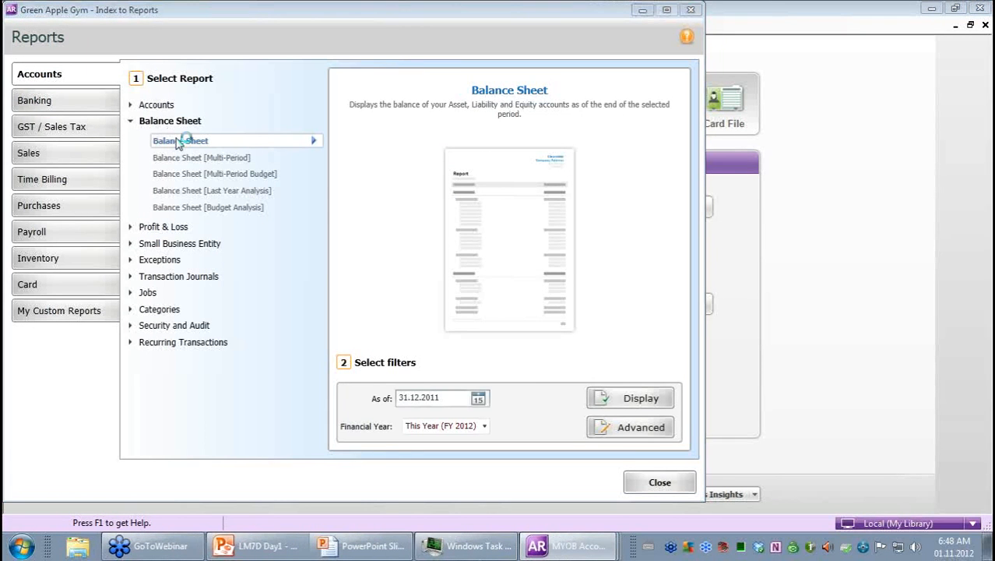
double_click(179, 142)
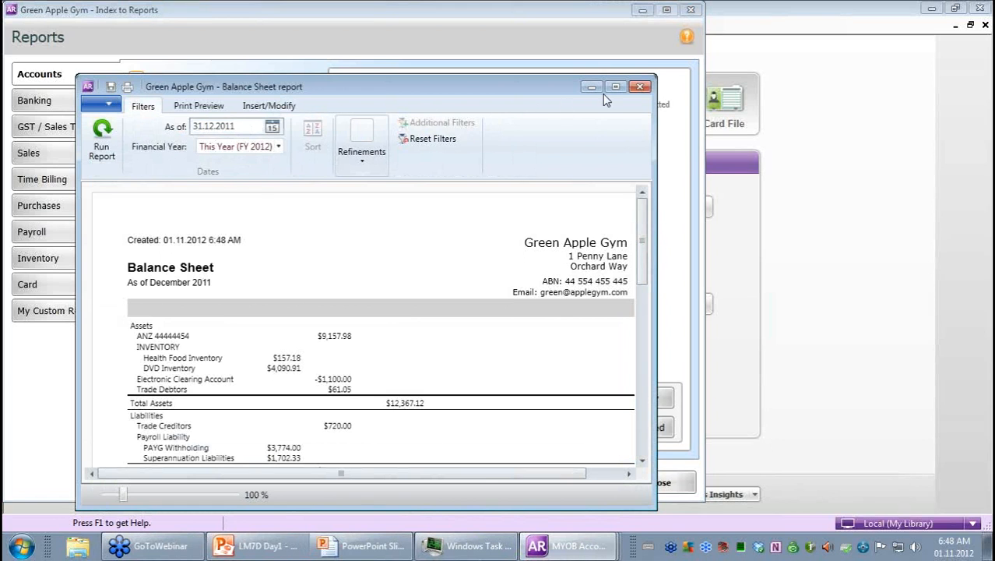
click(616, 87)
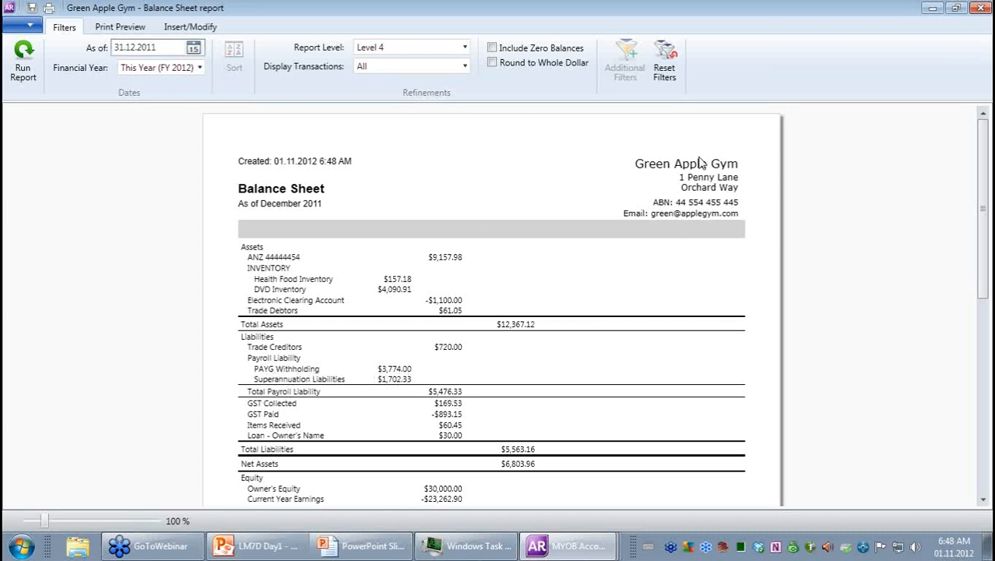
click(983, 10)
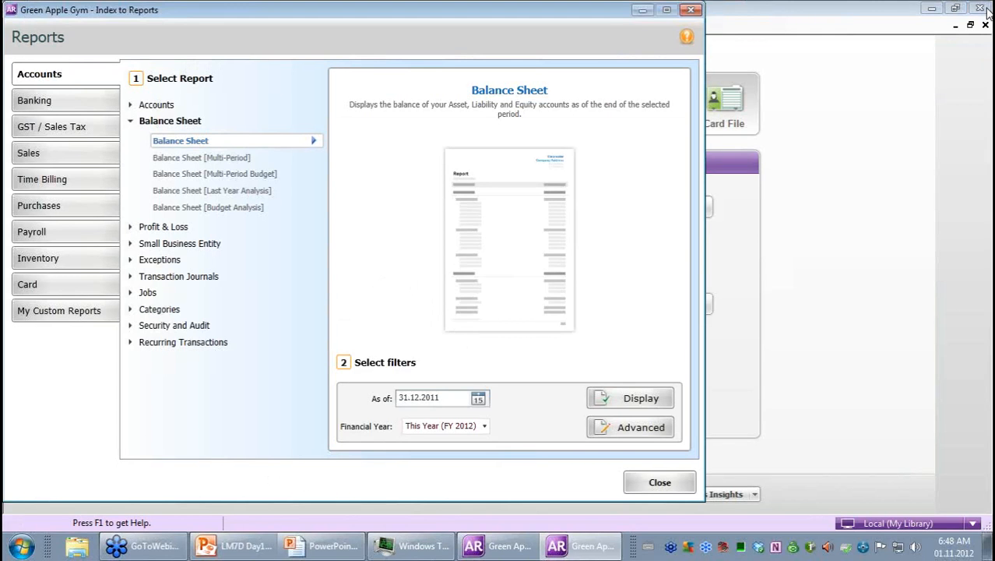
- Choose the Profit & Loss Statement report and set its start date to 01.07.2011
click(168, 227)
click(206, 246)
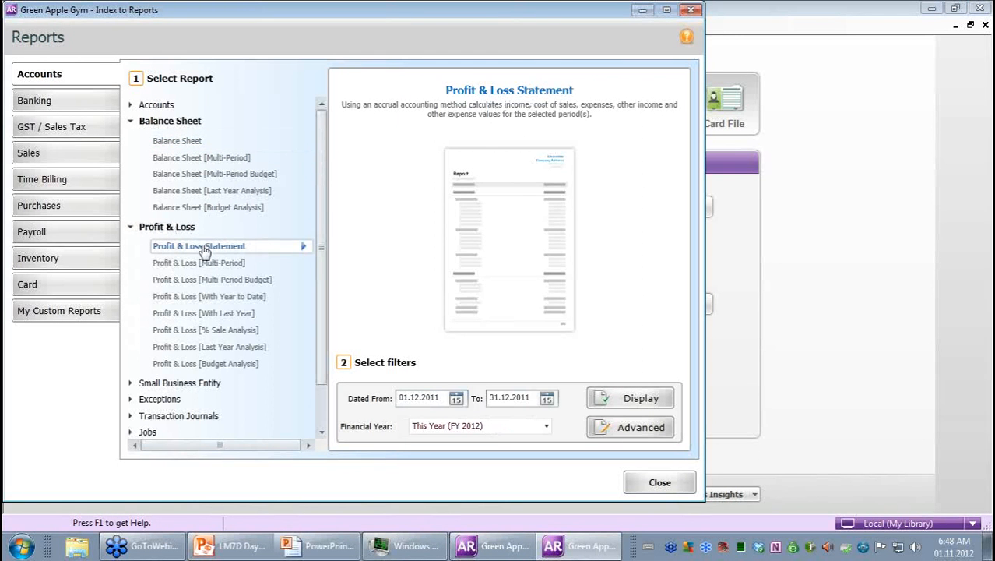
click(418, 397)
key(BackSpace)
key(BackSpace)
text(07)
- Set the Profit & Loss Statement's end date to 01.01.2012 and display the report full size
click(489, 398)
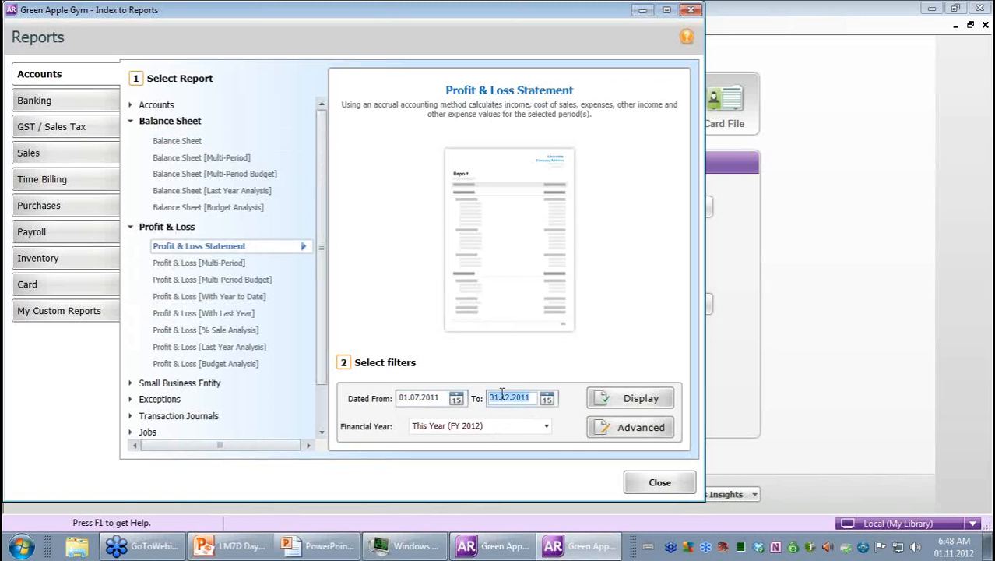
click(499, 398)
key(BackSpace)
text(0)
key(Right)
key(Right)
key(Right)
key(Right)
key(BackSpace)
text(2)
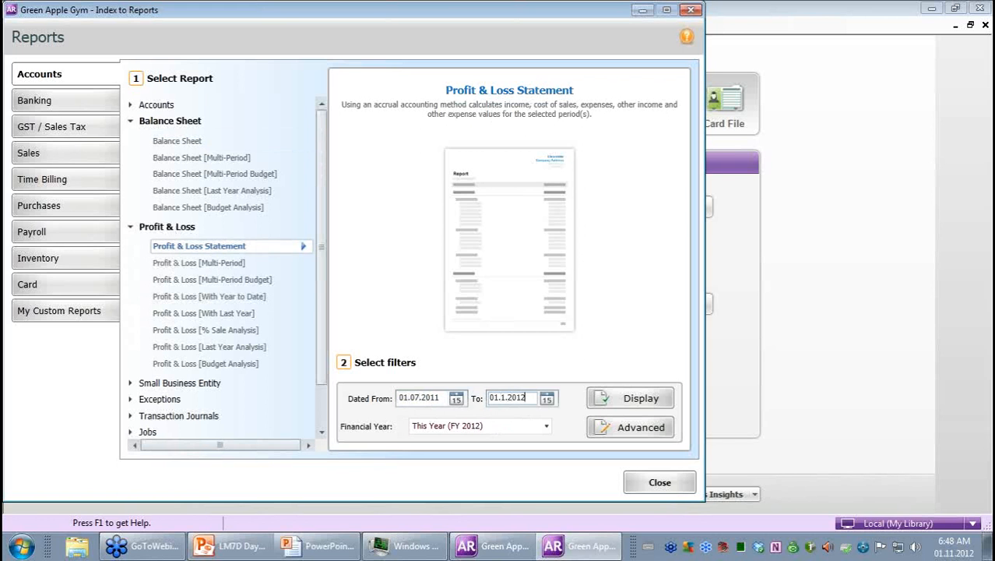
click(639, 400)
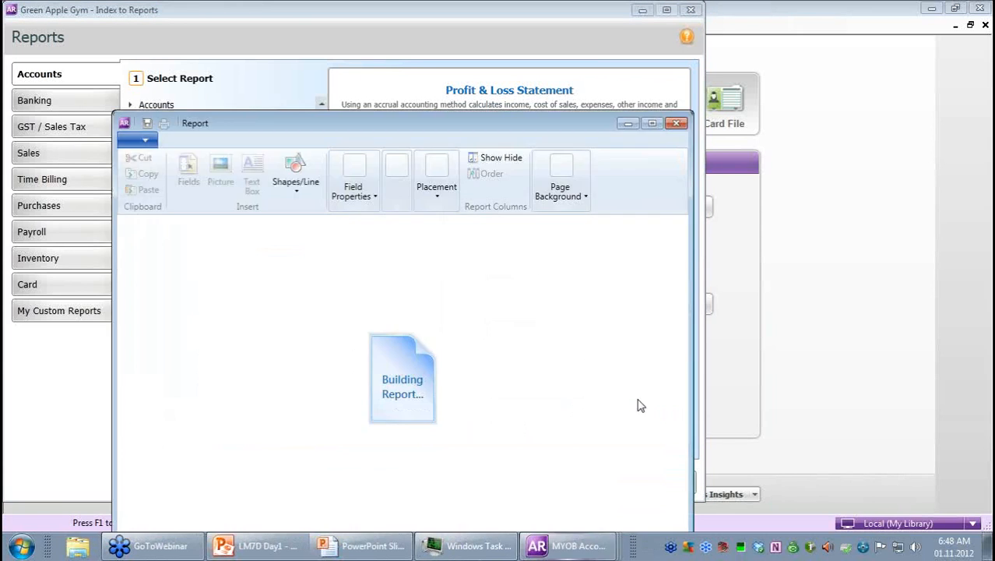
click(653, 123)
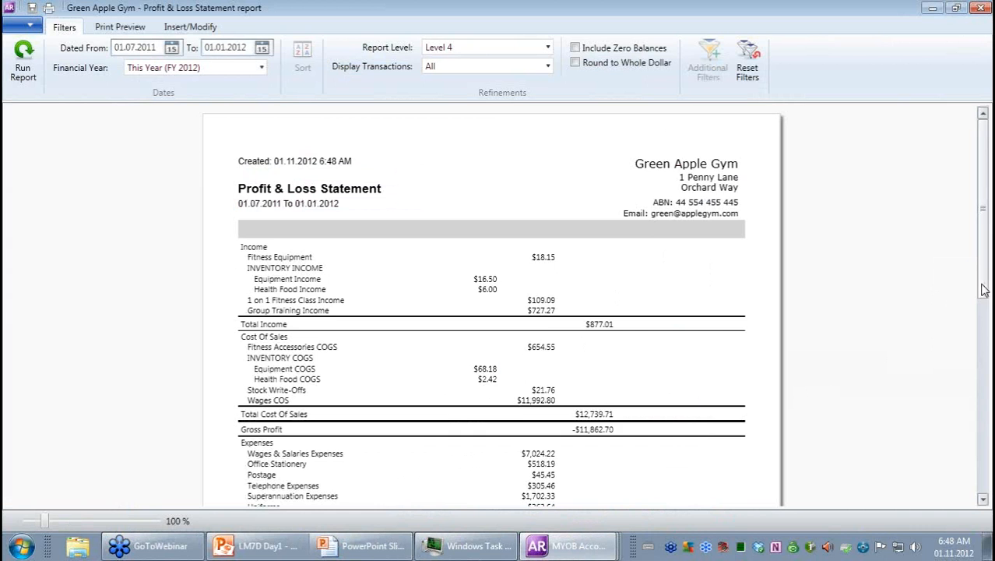
- Review the superannuation and wages expense lines in the Profit & Loss Statement, and close the report and the report index
drag(981, 291, 977, 365)
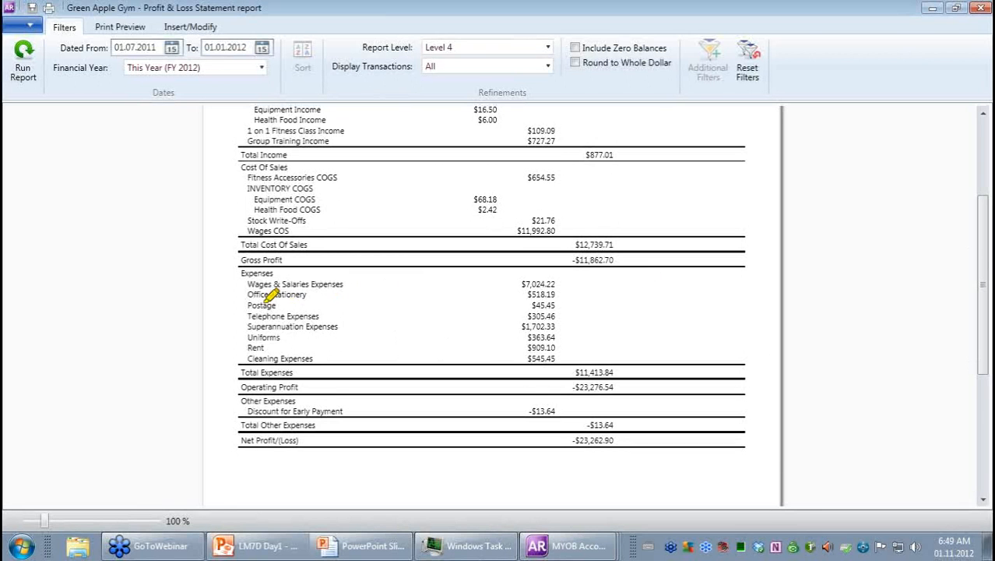
drag(247, 327, 332, 326)
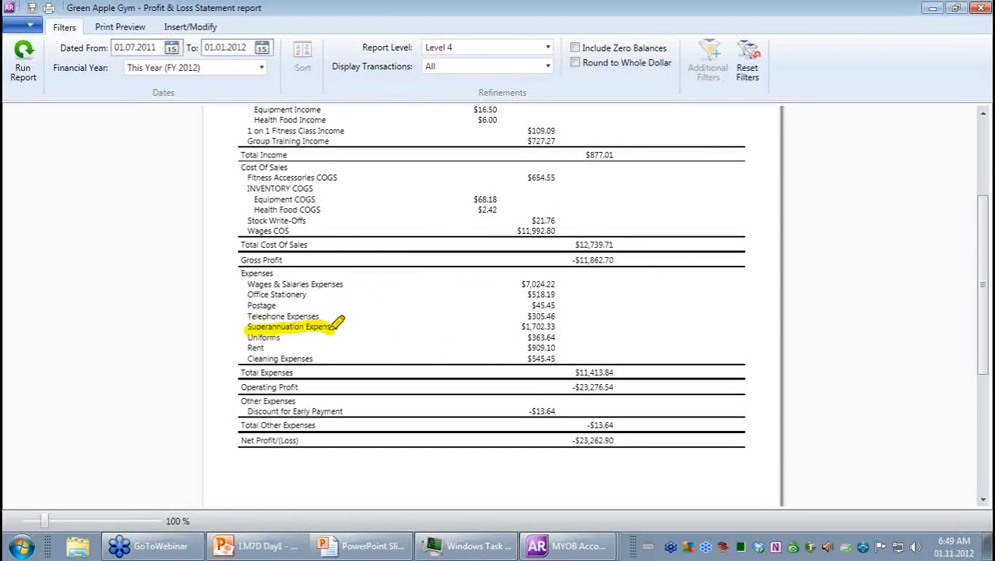
drag(247, 284, 342, 284)
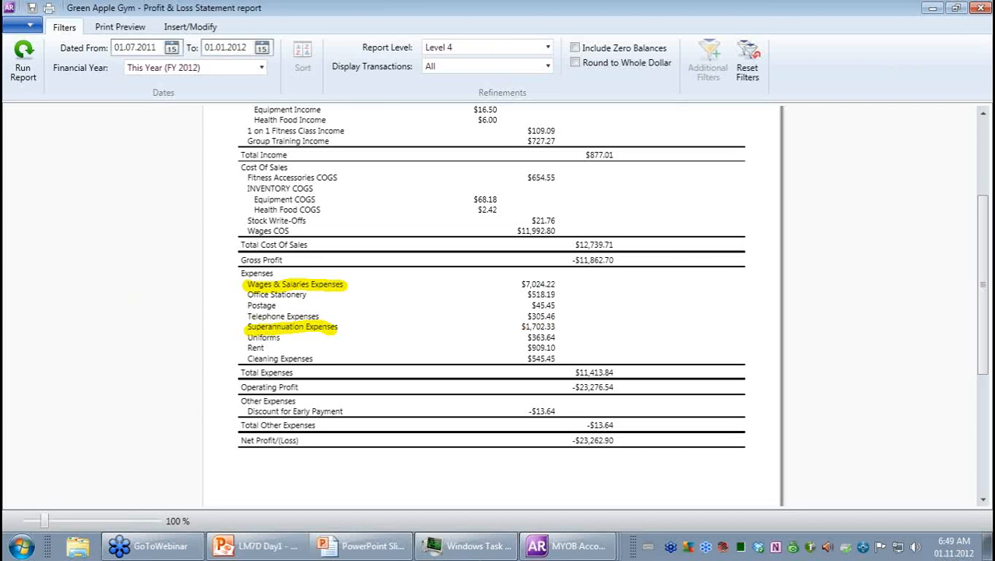
click(980, 9)
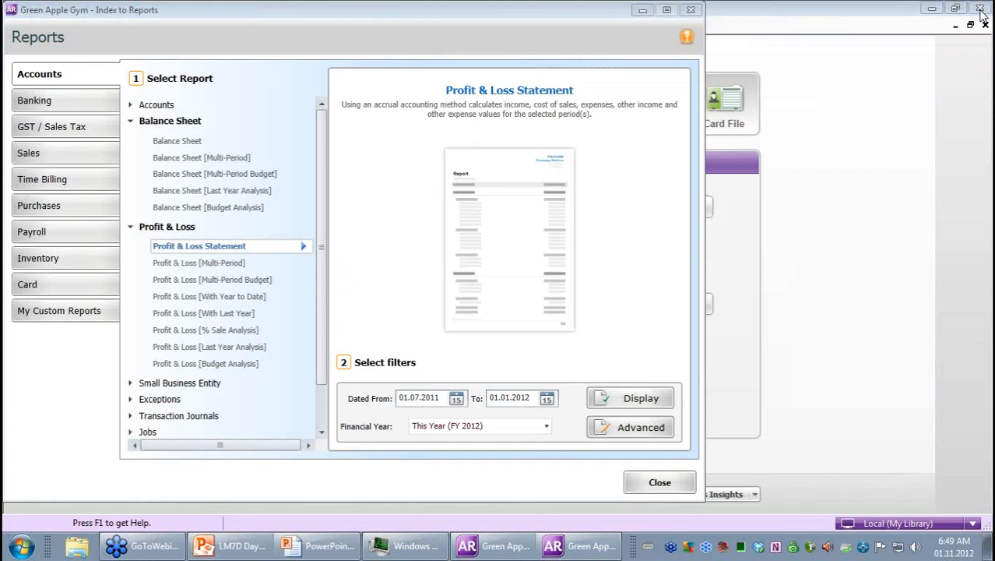
click(670, 489)
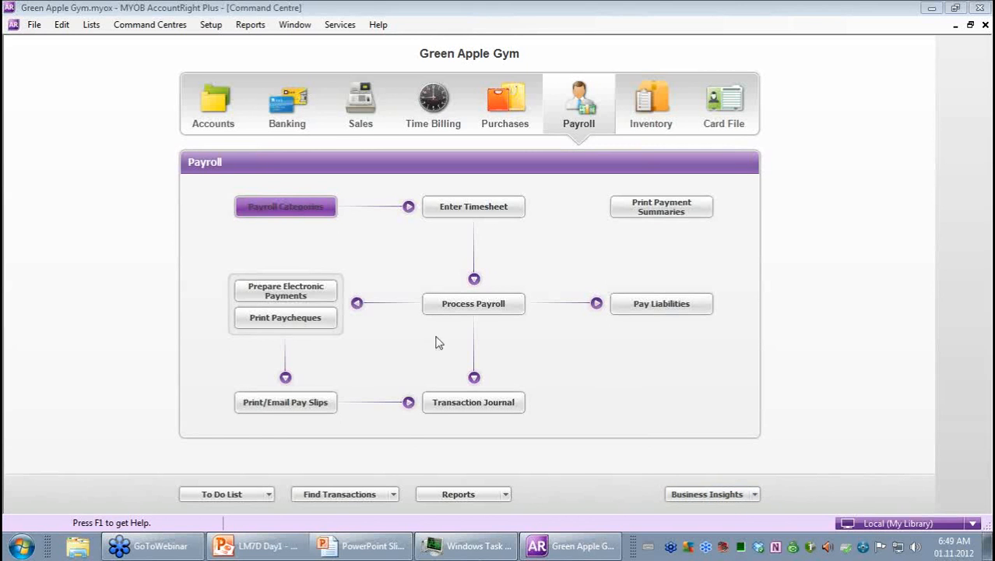
- Start a payroll liabilities payment with Sunsuper as the supplier
click(653, 310)
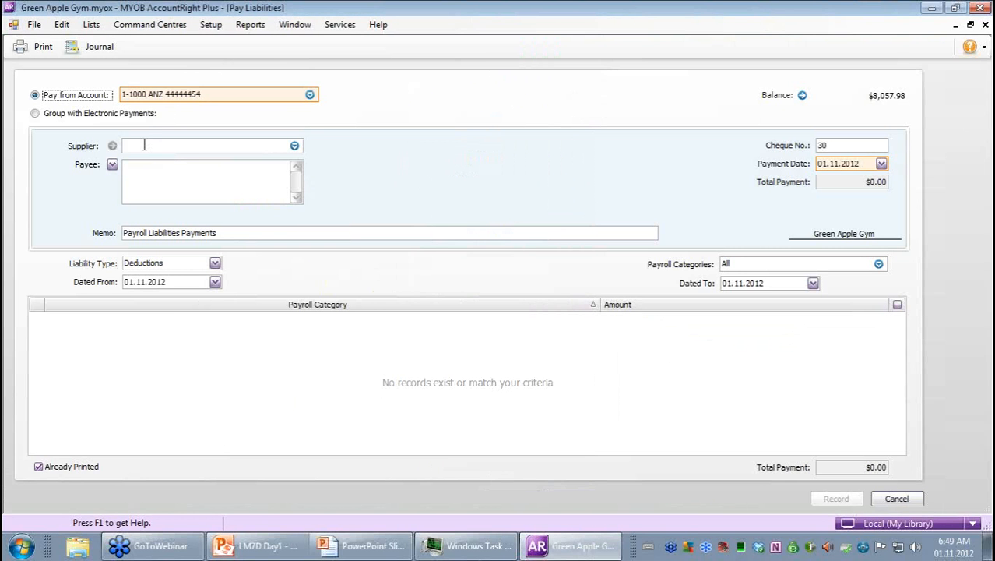
click(145, 145)
text(Sunsuper)
key(Tab)
- Set the liability period of the Sunsuper payment from 01.10.2011 to 31.12.2011
double_click(141, 282)
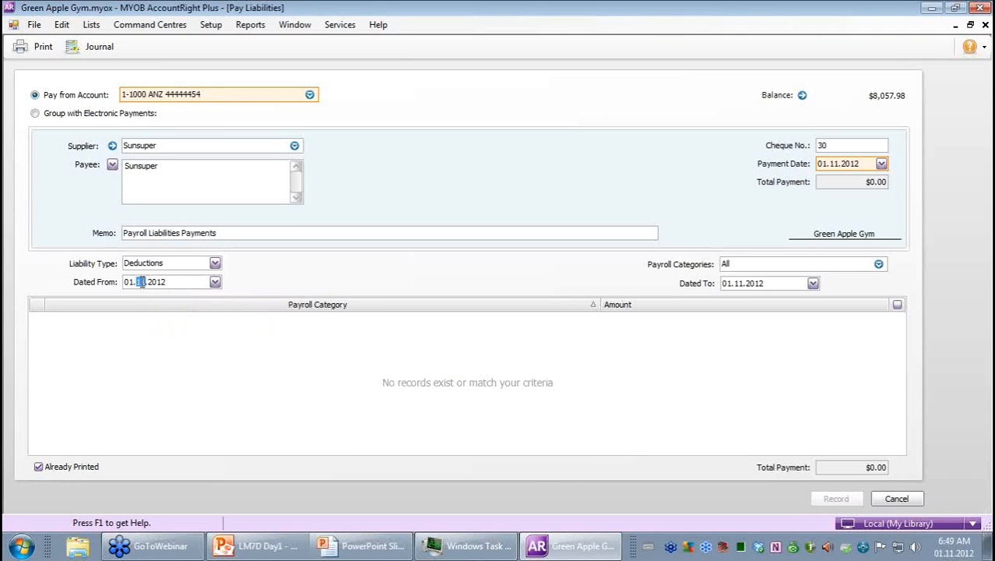
text(10)
key(Tab)
text(31.12)
key(Tab)
click(167, 282)
text(2011)
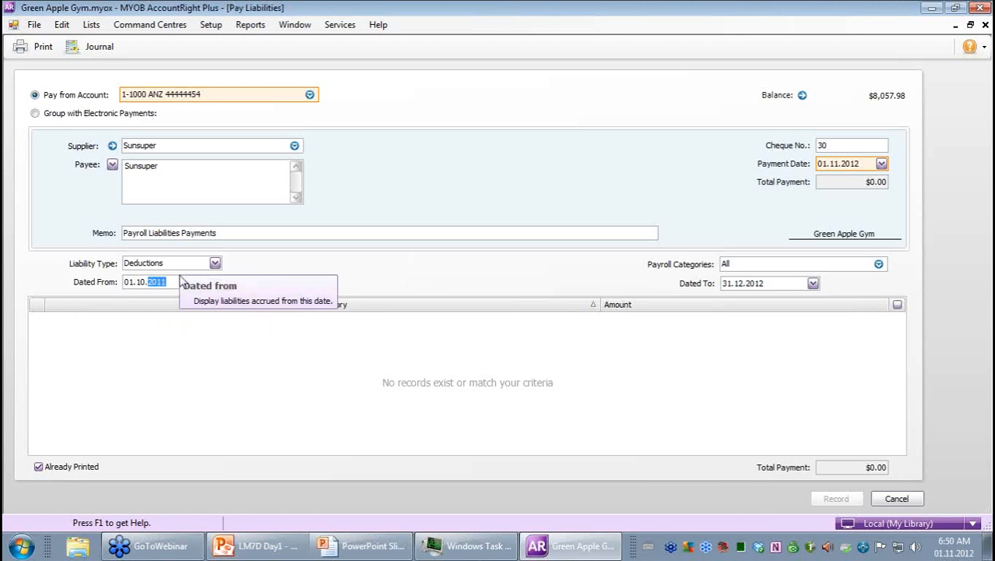
click(789, 284)
text(2011)
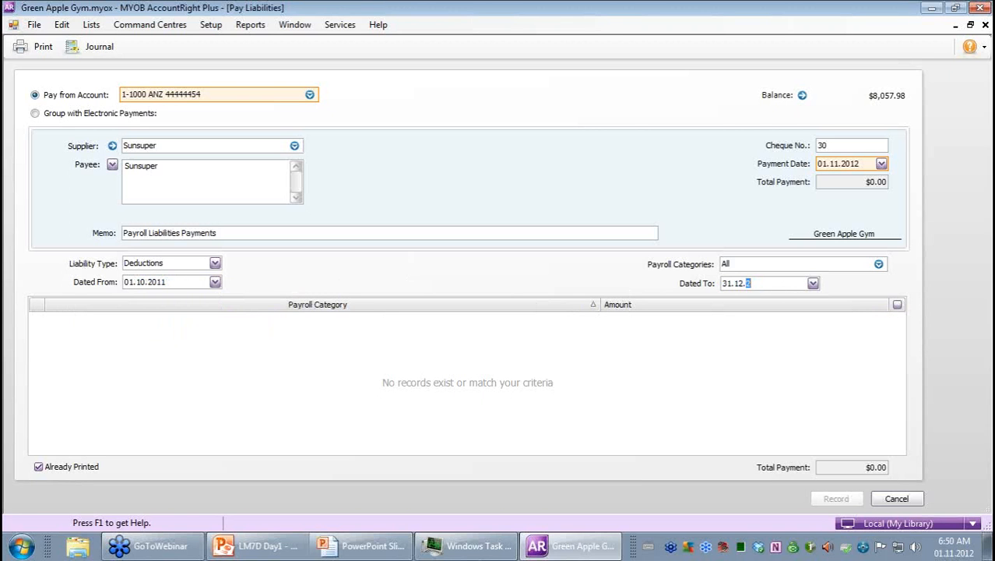
key(Tab)
- Set the liability type to Superannuation, and sort by superannuation fund to select the three Sunsuper lines for payment
click(215, 263)
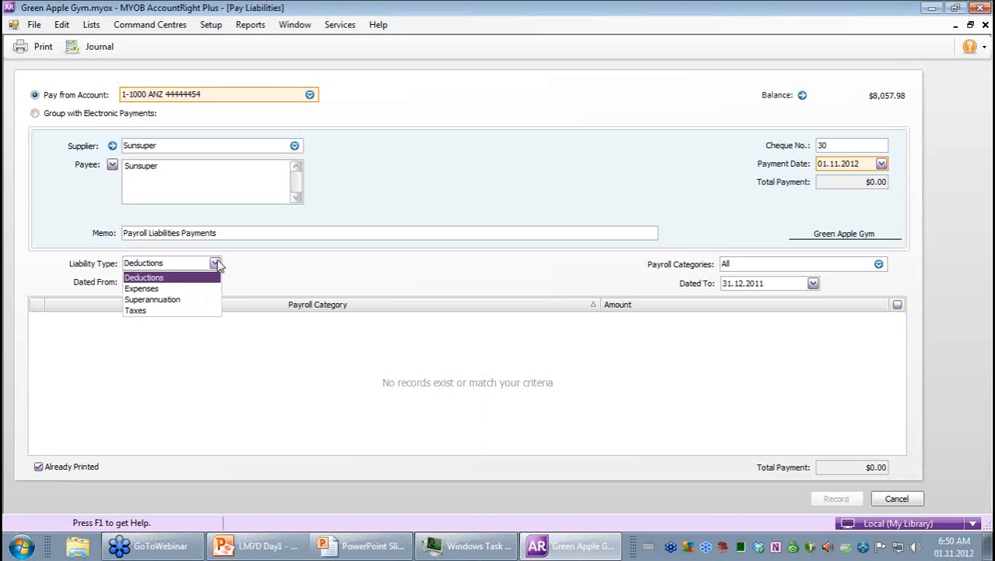
click(176, 301)
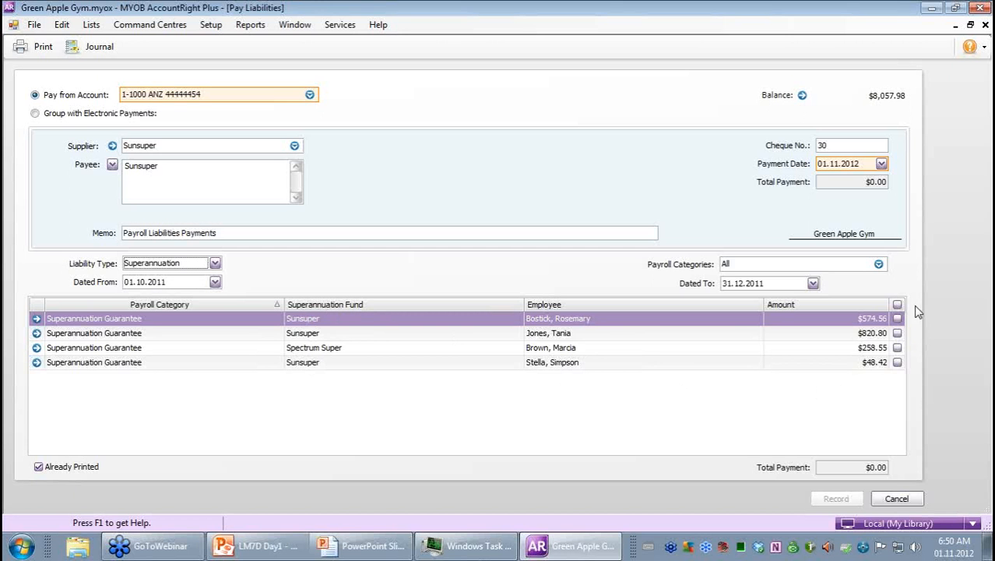
click(466, 306)
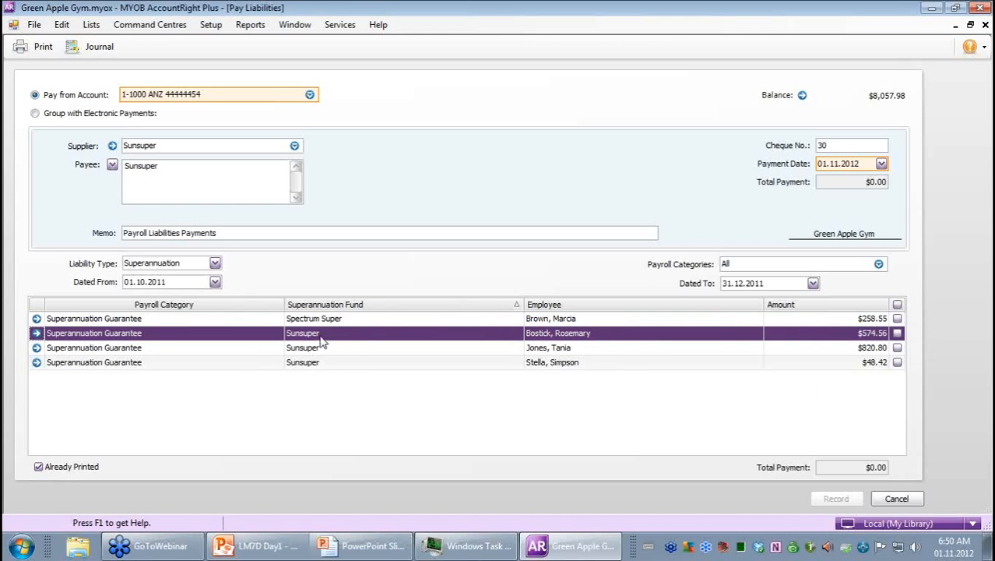
click(897, 334)
click(897, 347)
click(897, 362)
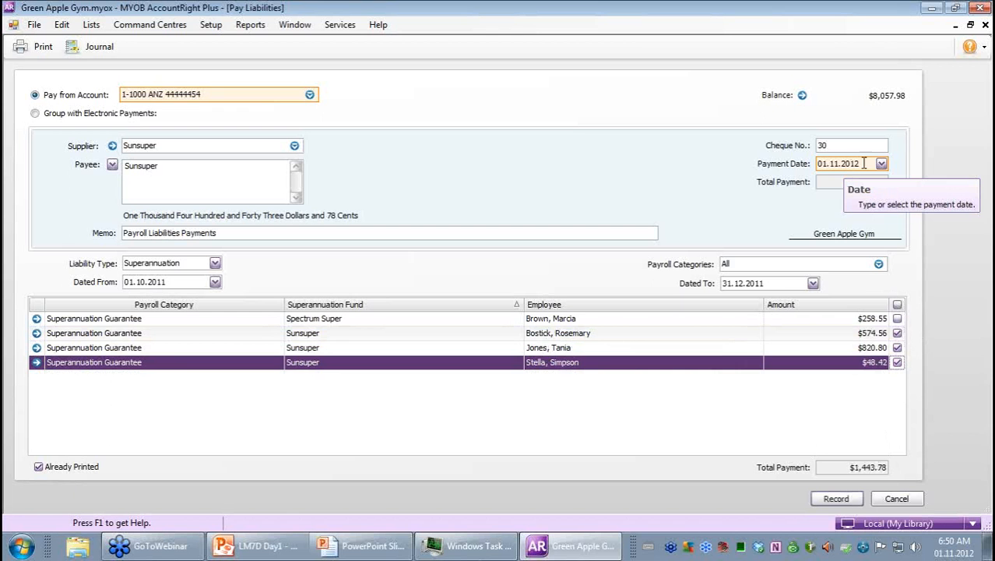
- Set the payment date to 10.01.2012 and record the Sunsuper payment
double_click(837, 164)
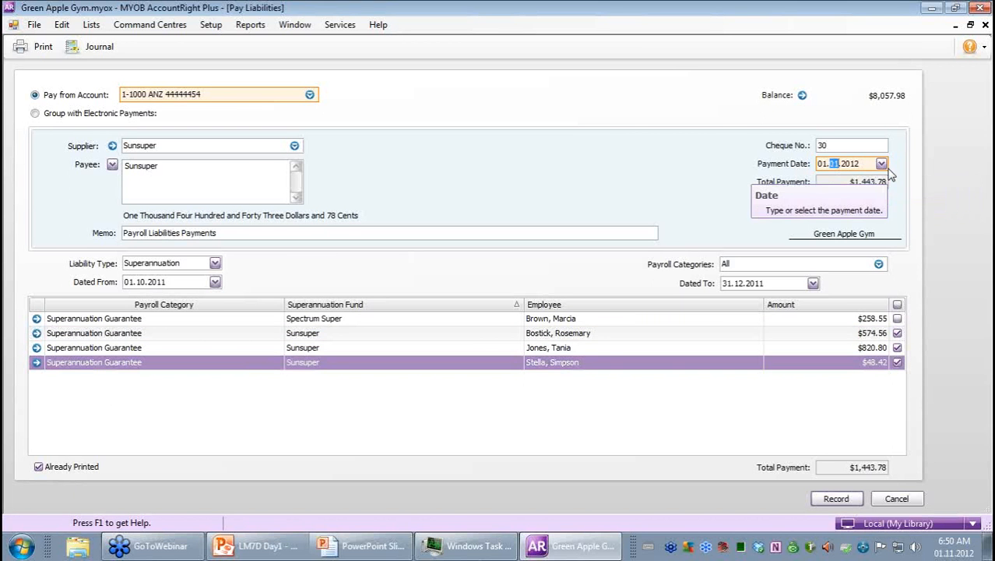
key(Left)
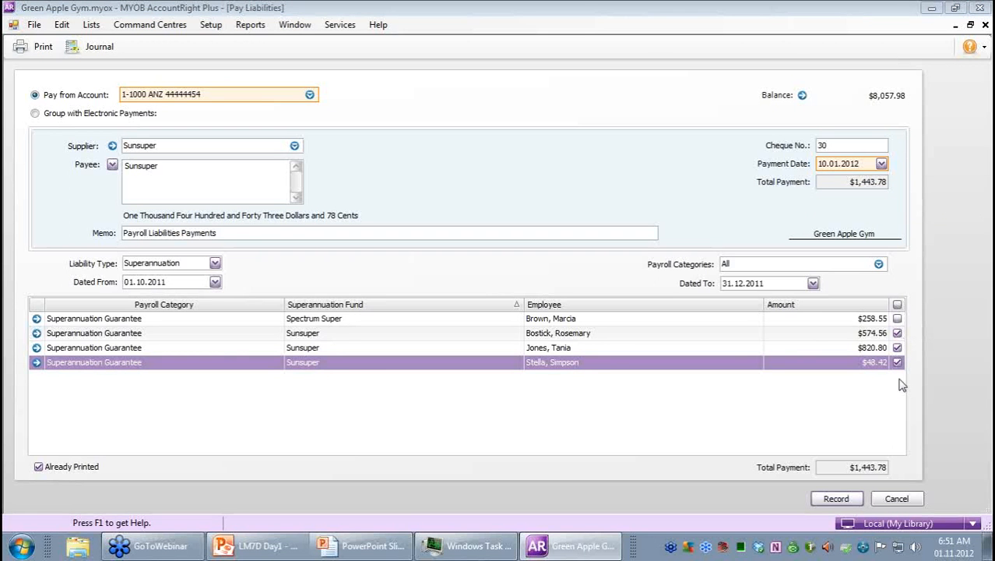
click(837, 498)
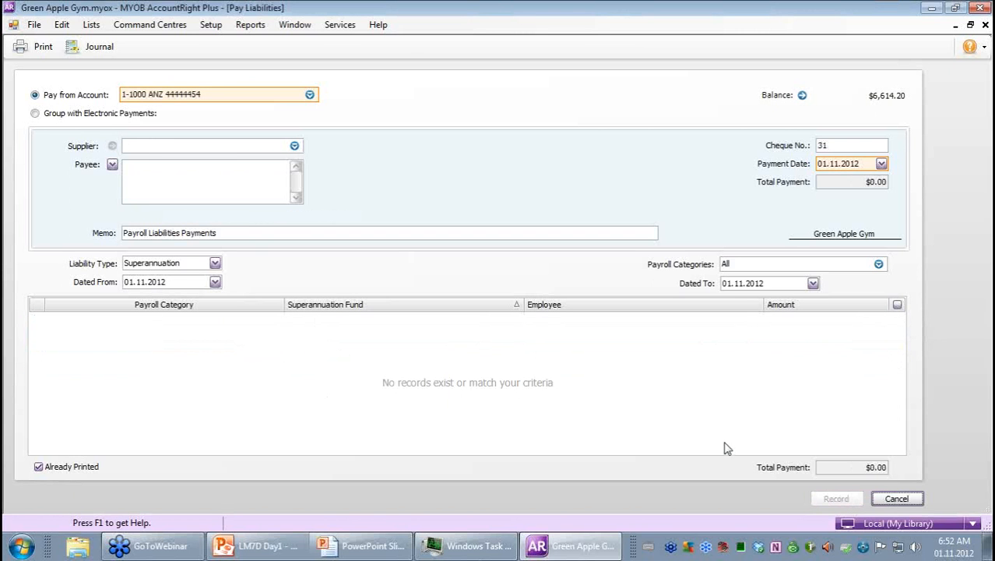
- Set the superannuation liability period from 01.10.2011 to 31.12.2011 and select the Spectrum Super line for payment
click(141, 282)
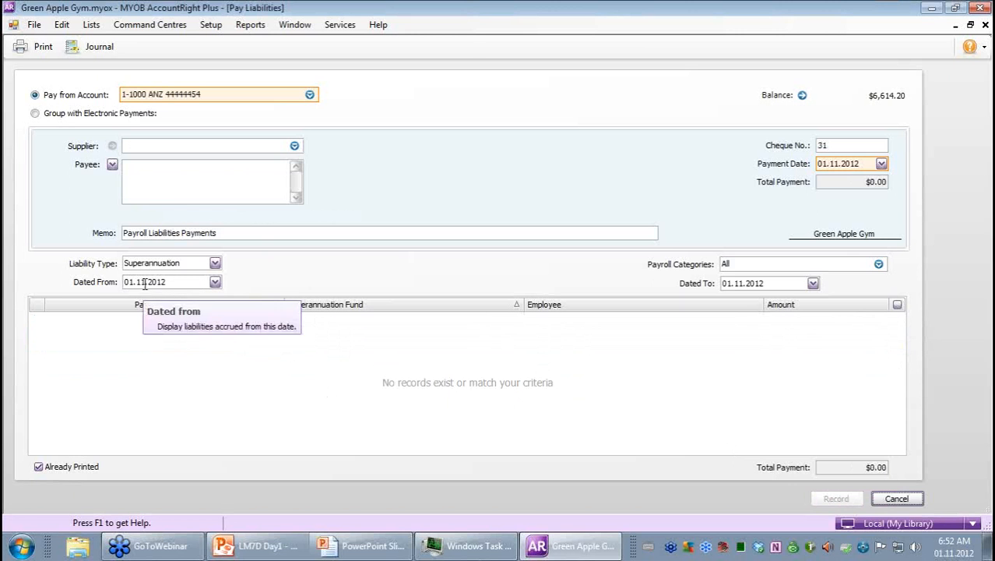
text(102011)
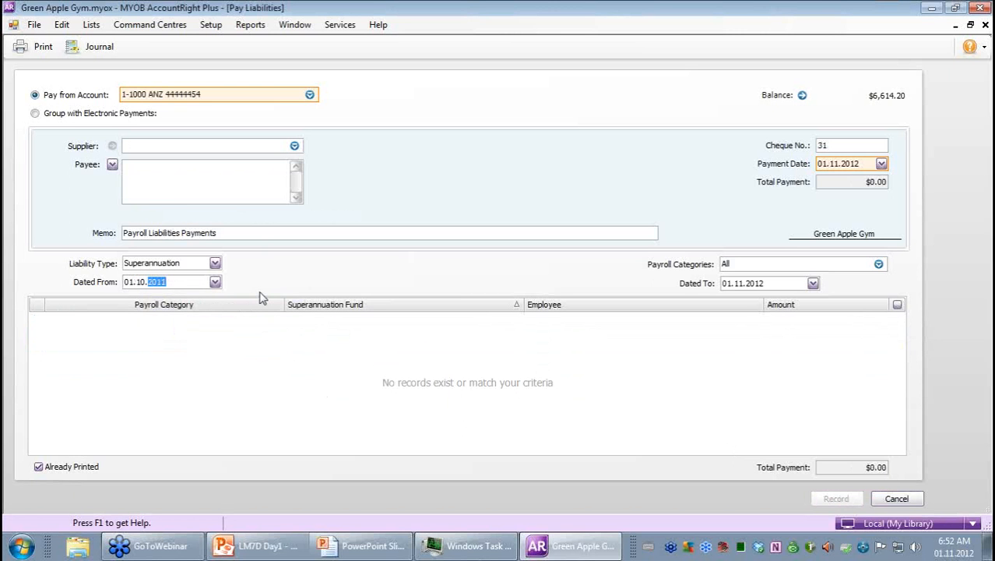
key(Tab)
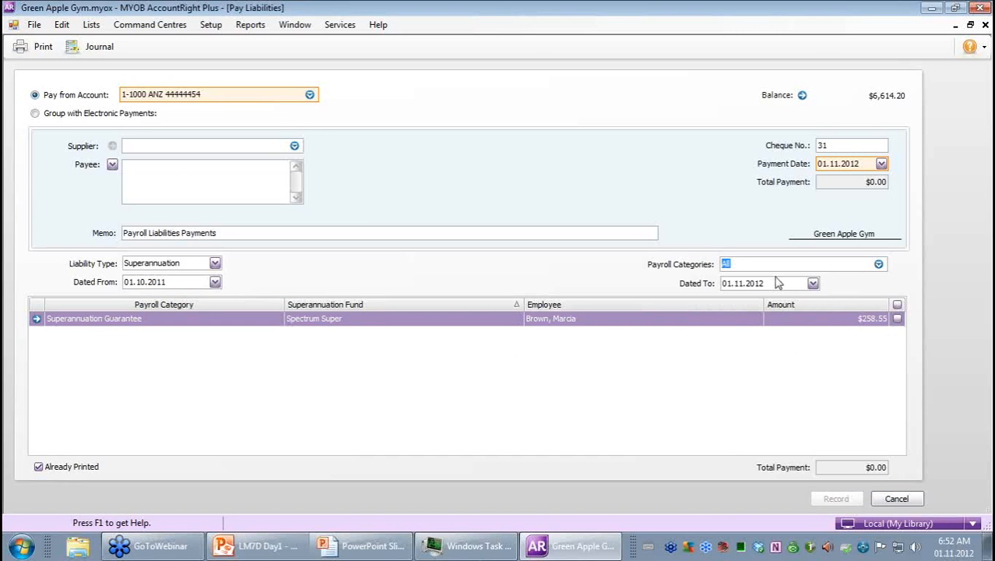
key(Tab)
text(31122011)
key(Tab)
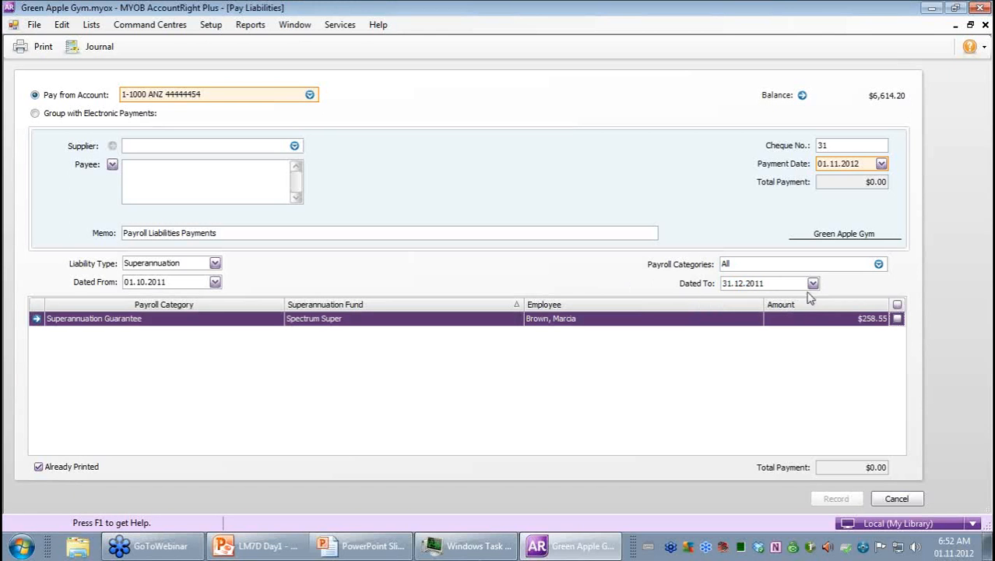
click(897, 318)
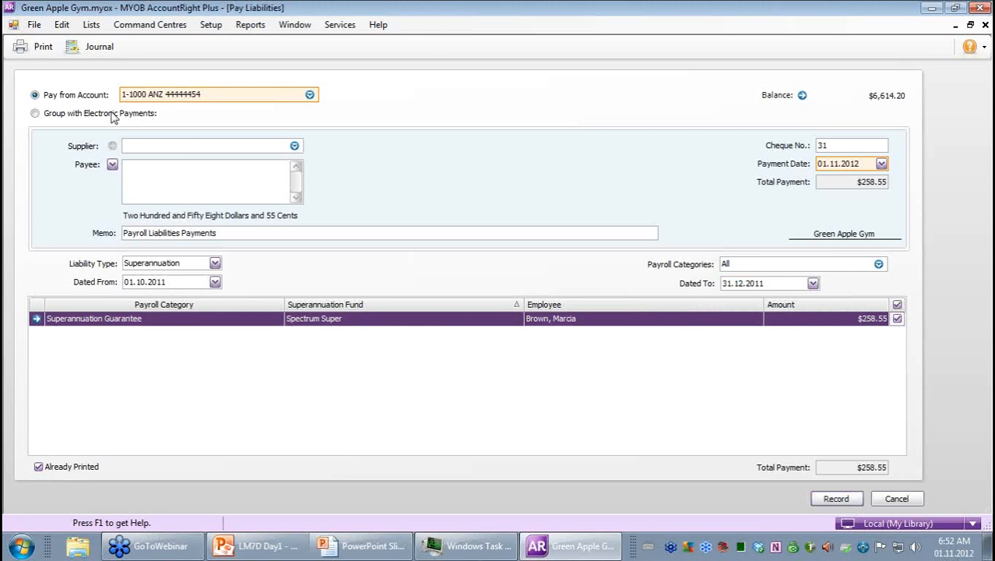
- Record the superannuation payment with Spectrum Super as the supplier and 10.01.2012 as the payment date
click(183, 146)
text(Spectrum Super)
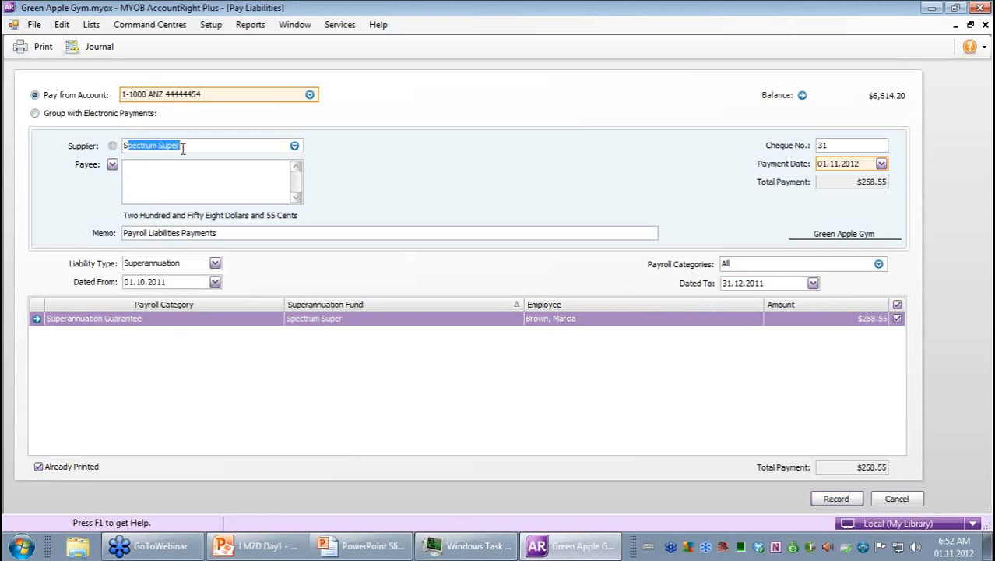
key(Tab)
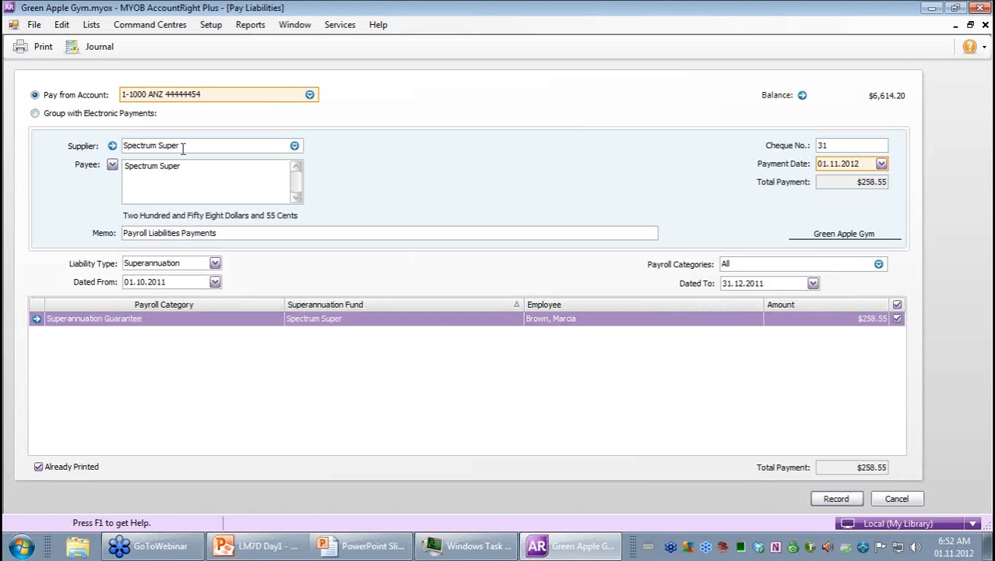
double_click(833, 163)
drag(861, 164, 802, 164)
text(01)
click(824, 166)
text(1001)
click(818, 499)
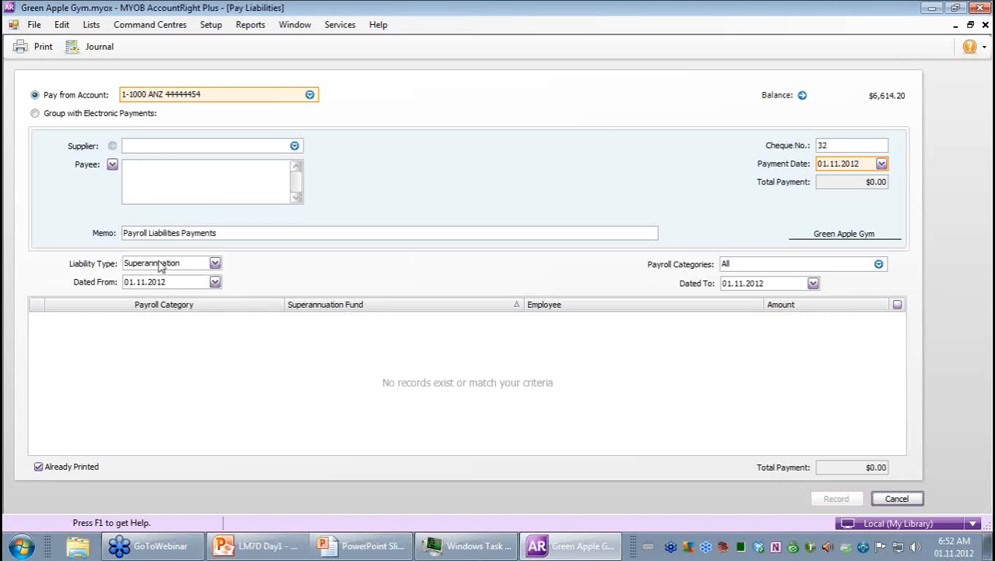
- Set the liability type of the new payment to Taxes, with liabilities dated from 01.10.2011
click(215, 263)
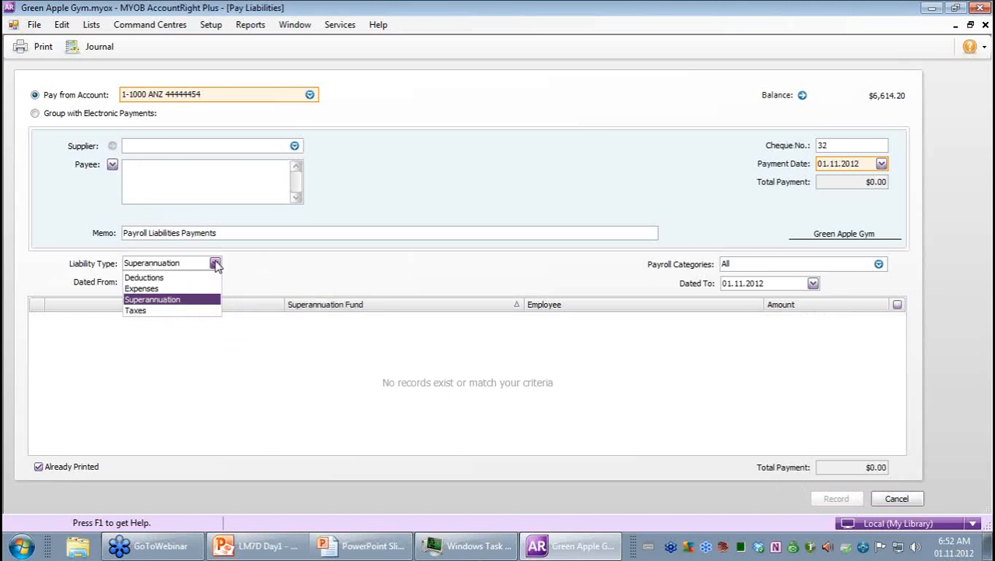
click(165, 310)
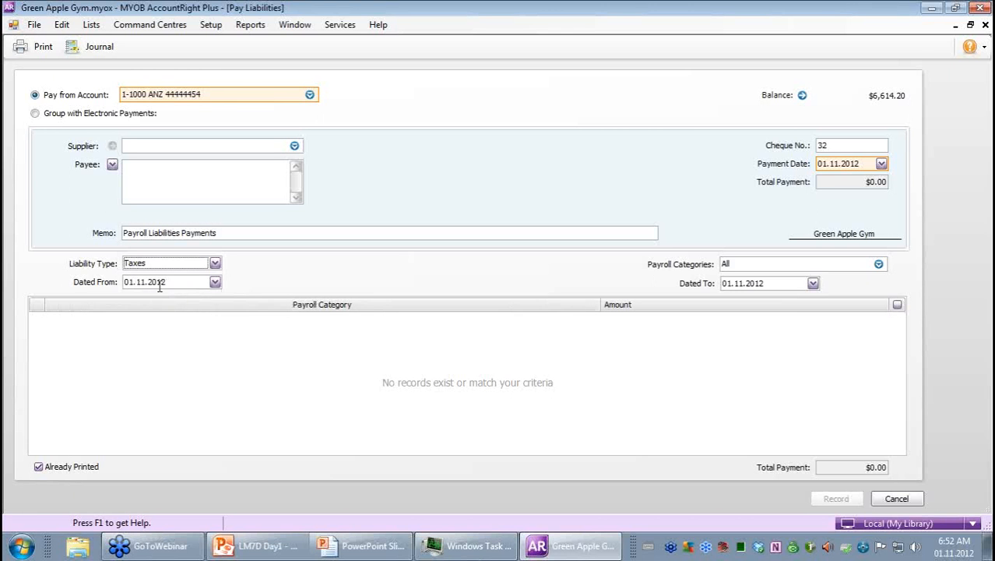
key(Tab)
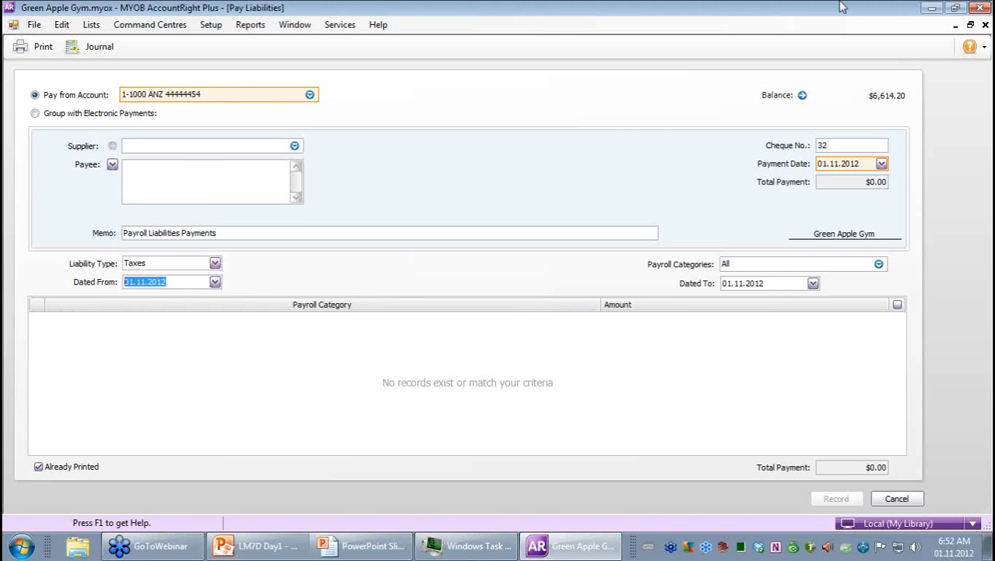
text(01.10.2011)
key(Tab)
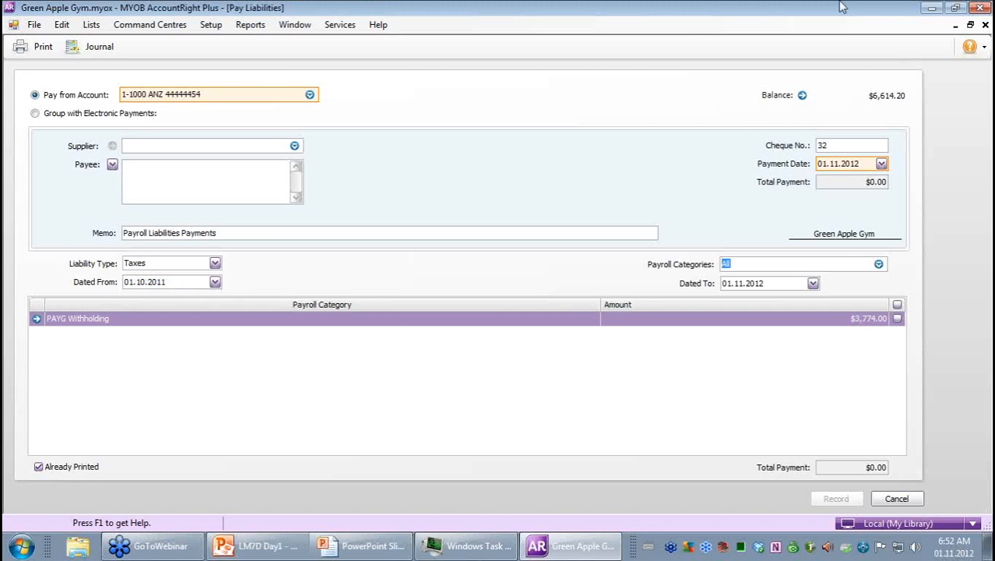
- Set the end date of the tax liability period to 31.12.2012 and select the PAYG Withholding line for payment
drag(770, 282, 643, 289)
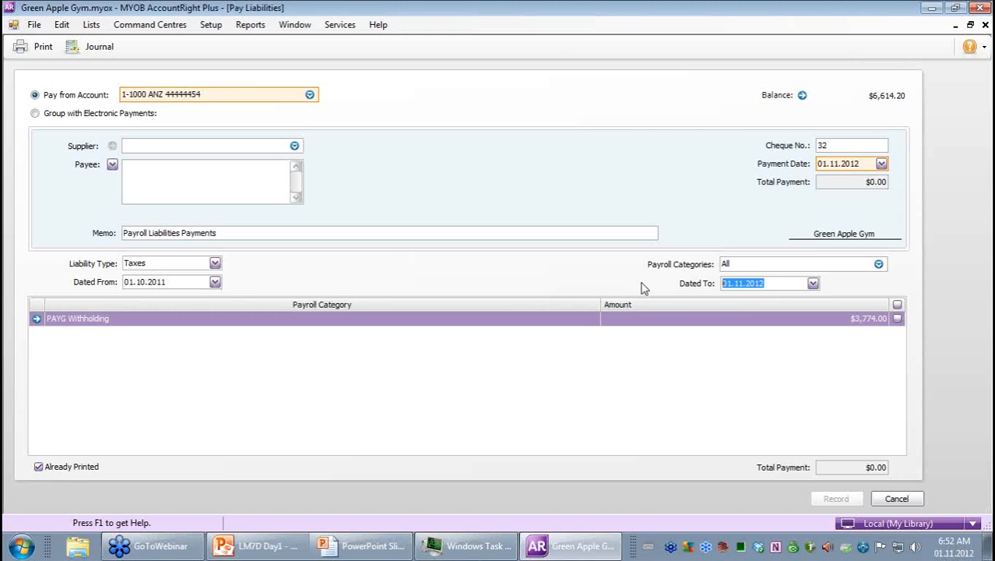
text(3)
text(12.2012)
key(Tab)
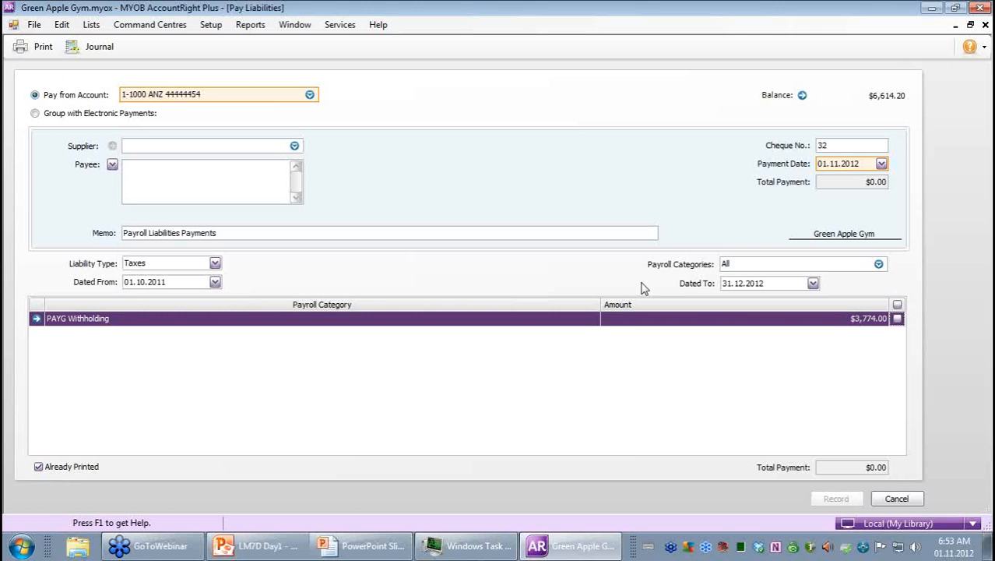
click(897, 320)
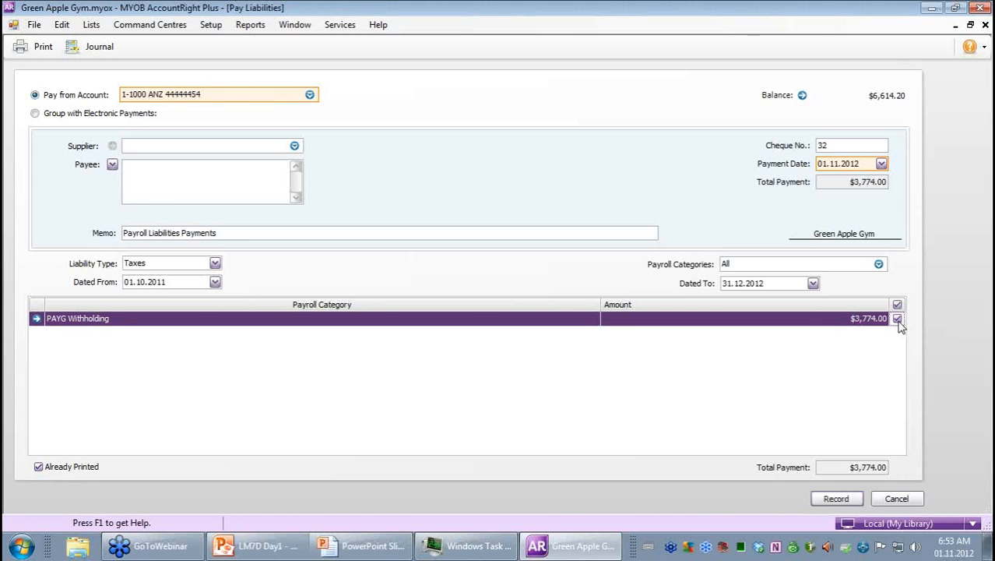
- Record the PAYG Withholding payment to supplier ATO with payment date 10.01.2012, and close the liabilities payment window
drag(840, 165, 817, 165)
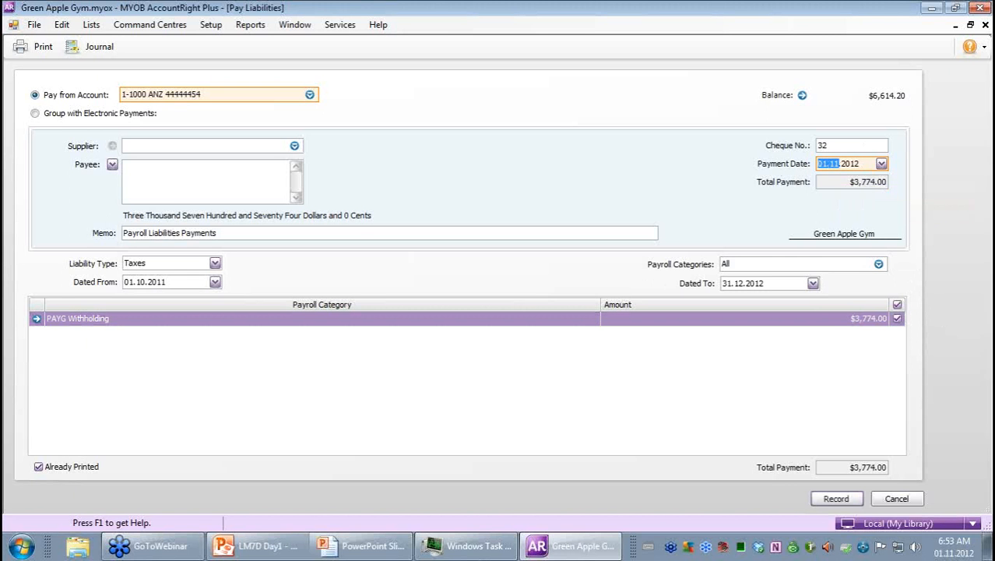
text(10.0)
click(201, 146)
text(A)
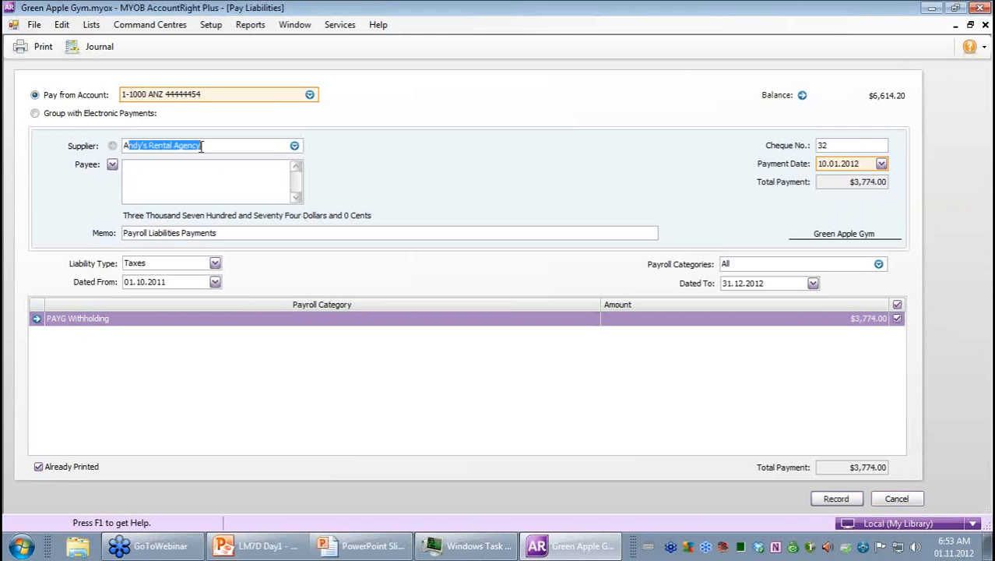
text(TO)
key(Tab)
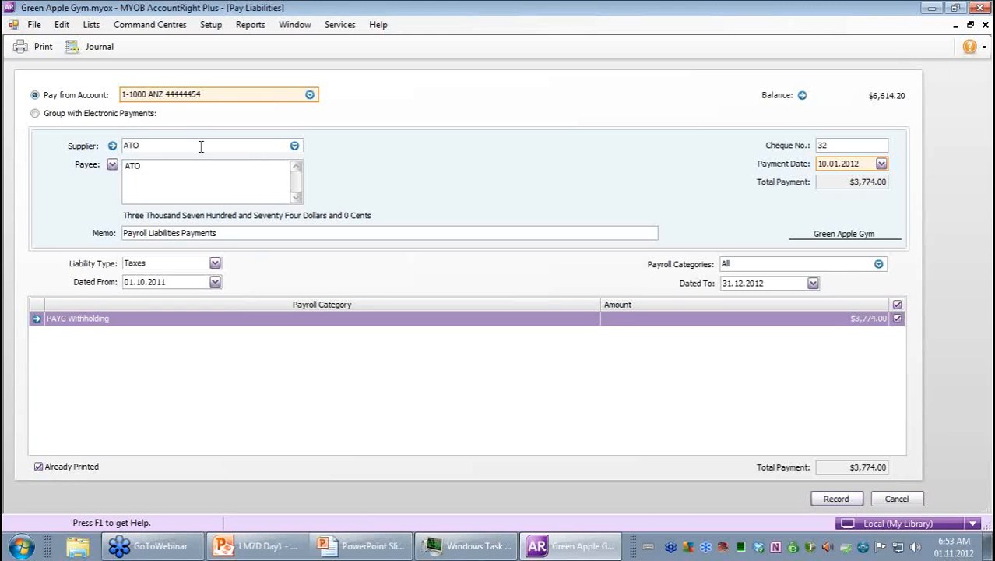
click(828, 501)
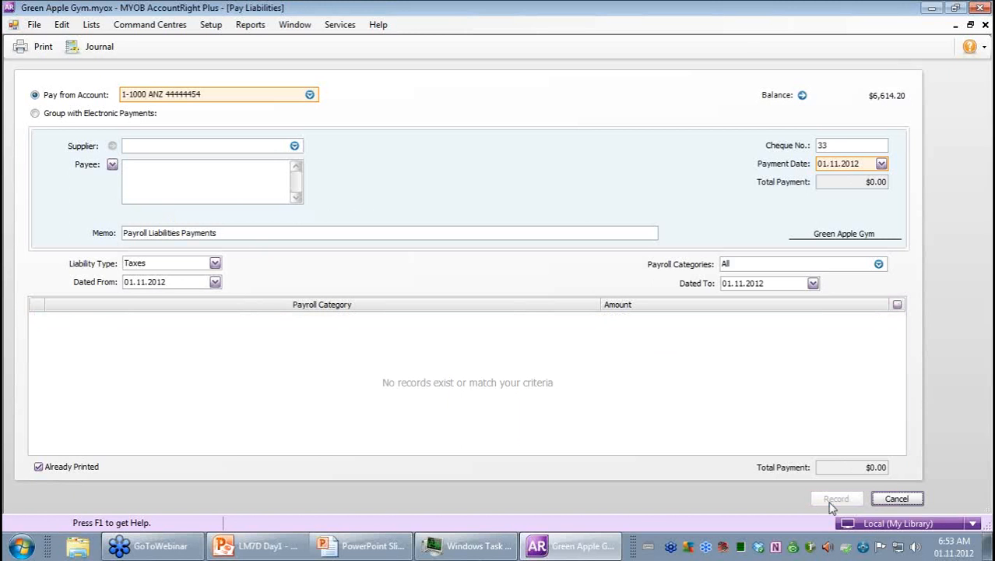
click(912, 500)
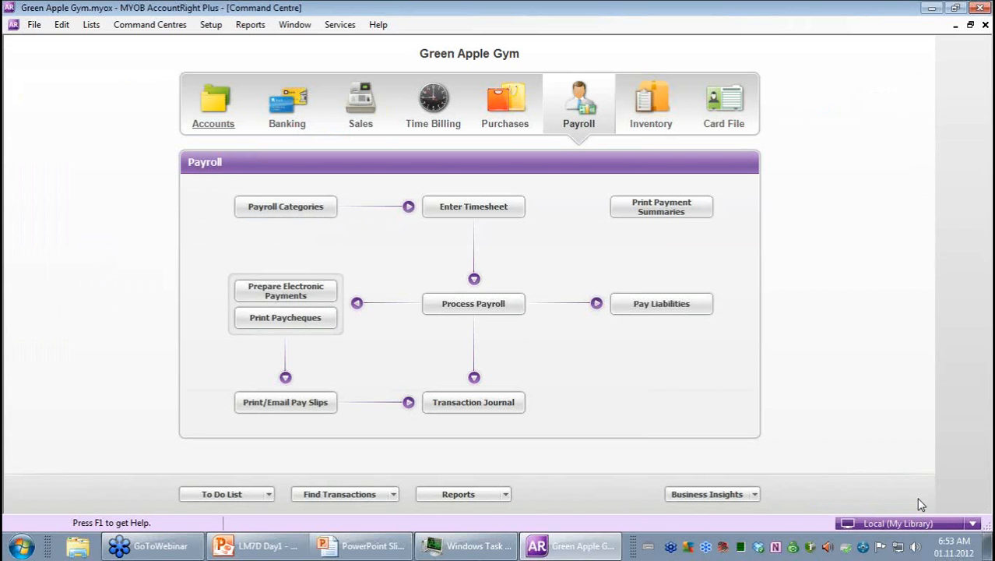